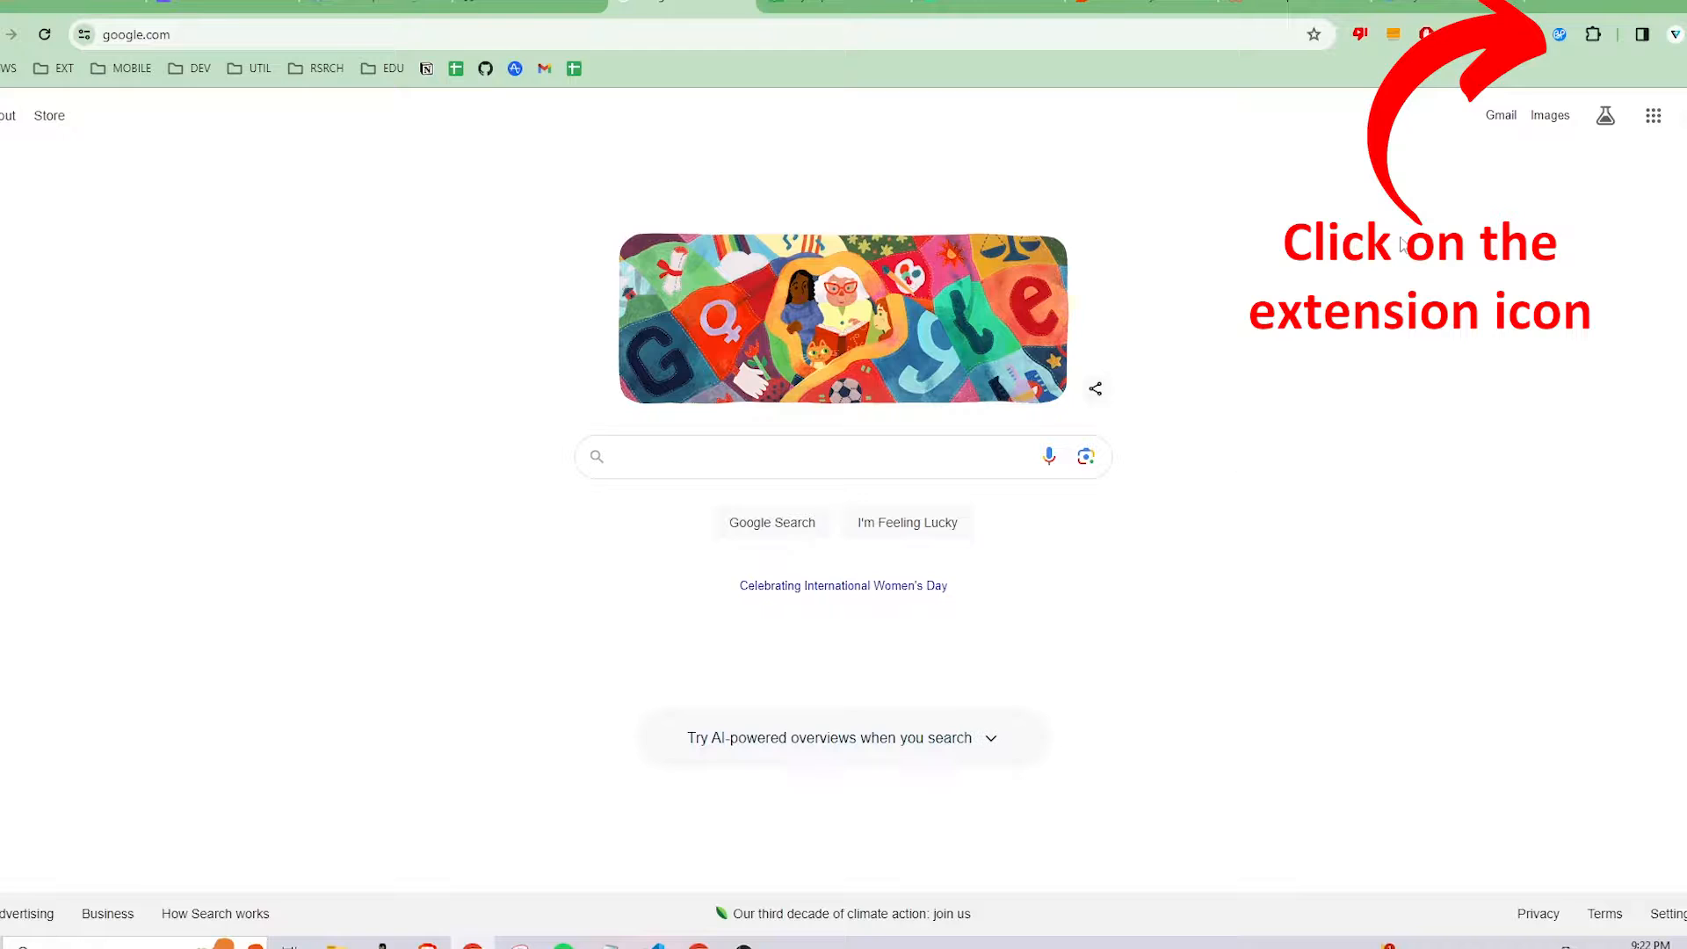
- Create a new travel itinerary with the Travel Mapper extension and dismiss its notification
{"action": "left_click", "coordinate": [1558, 35]}
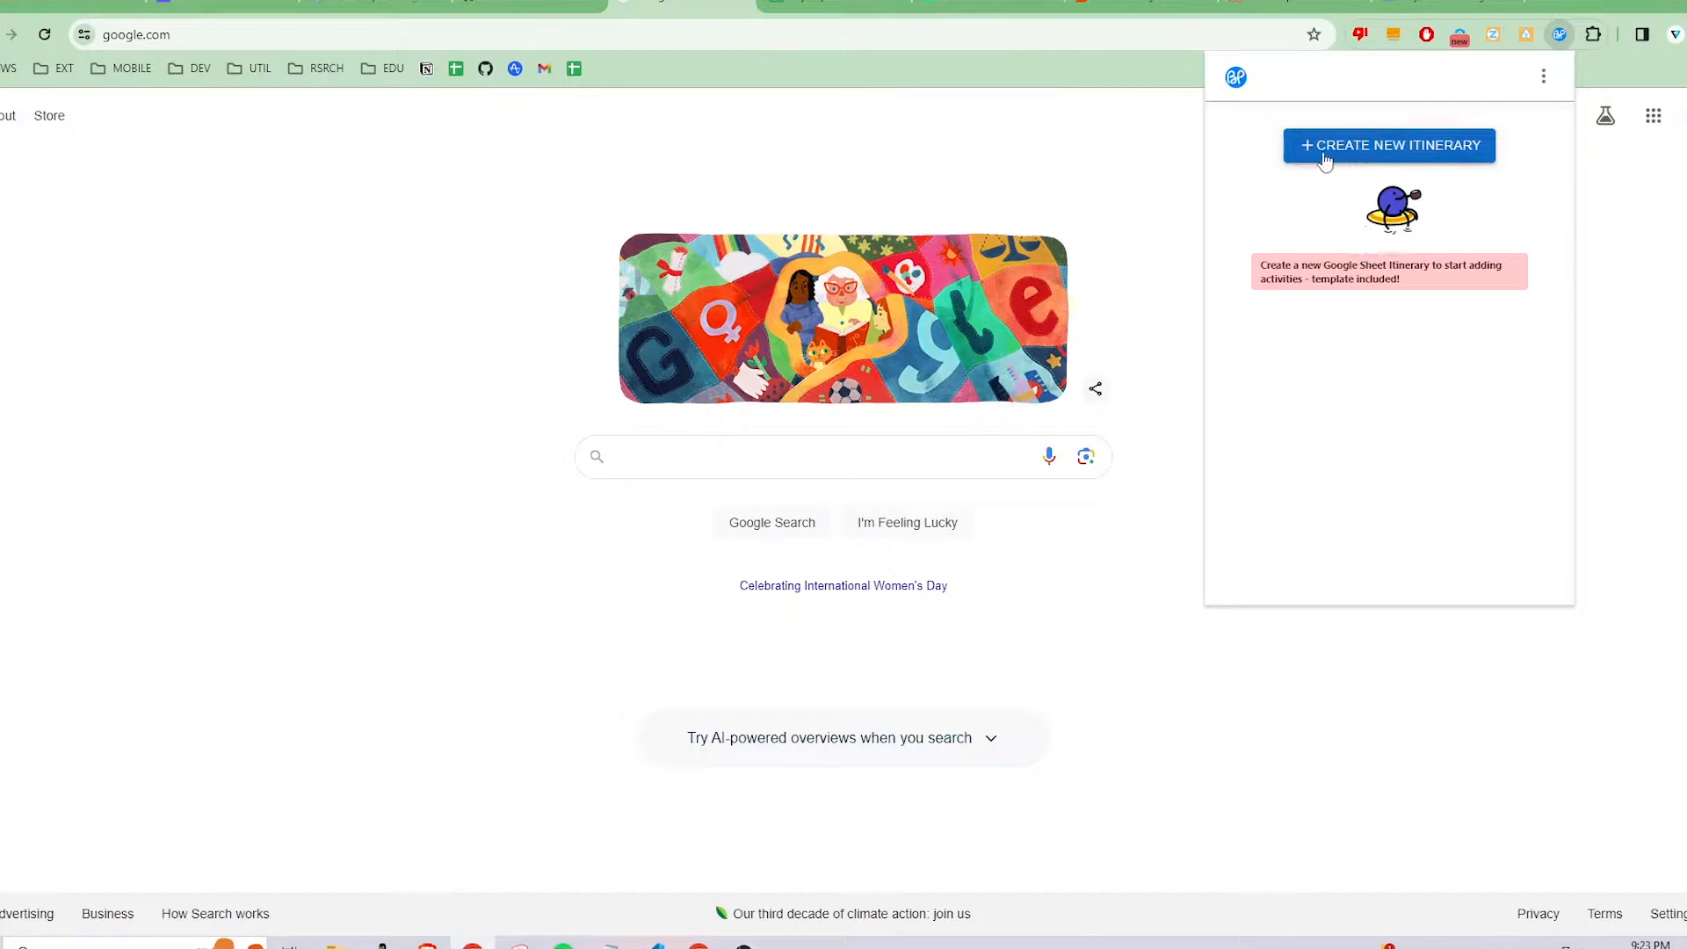
{"action": "left_click", "coordinate": [1379, 157]}
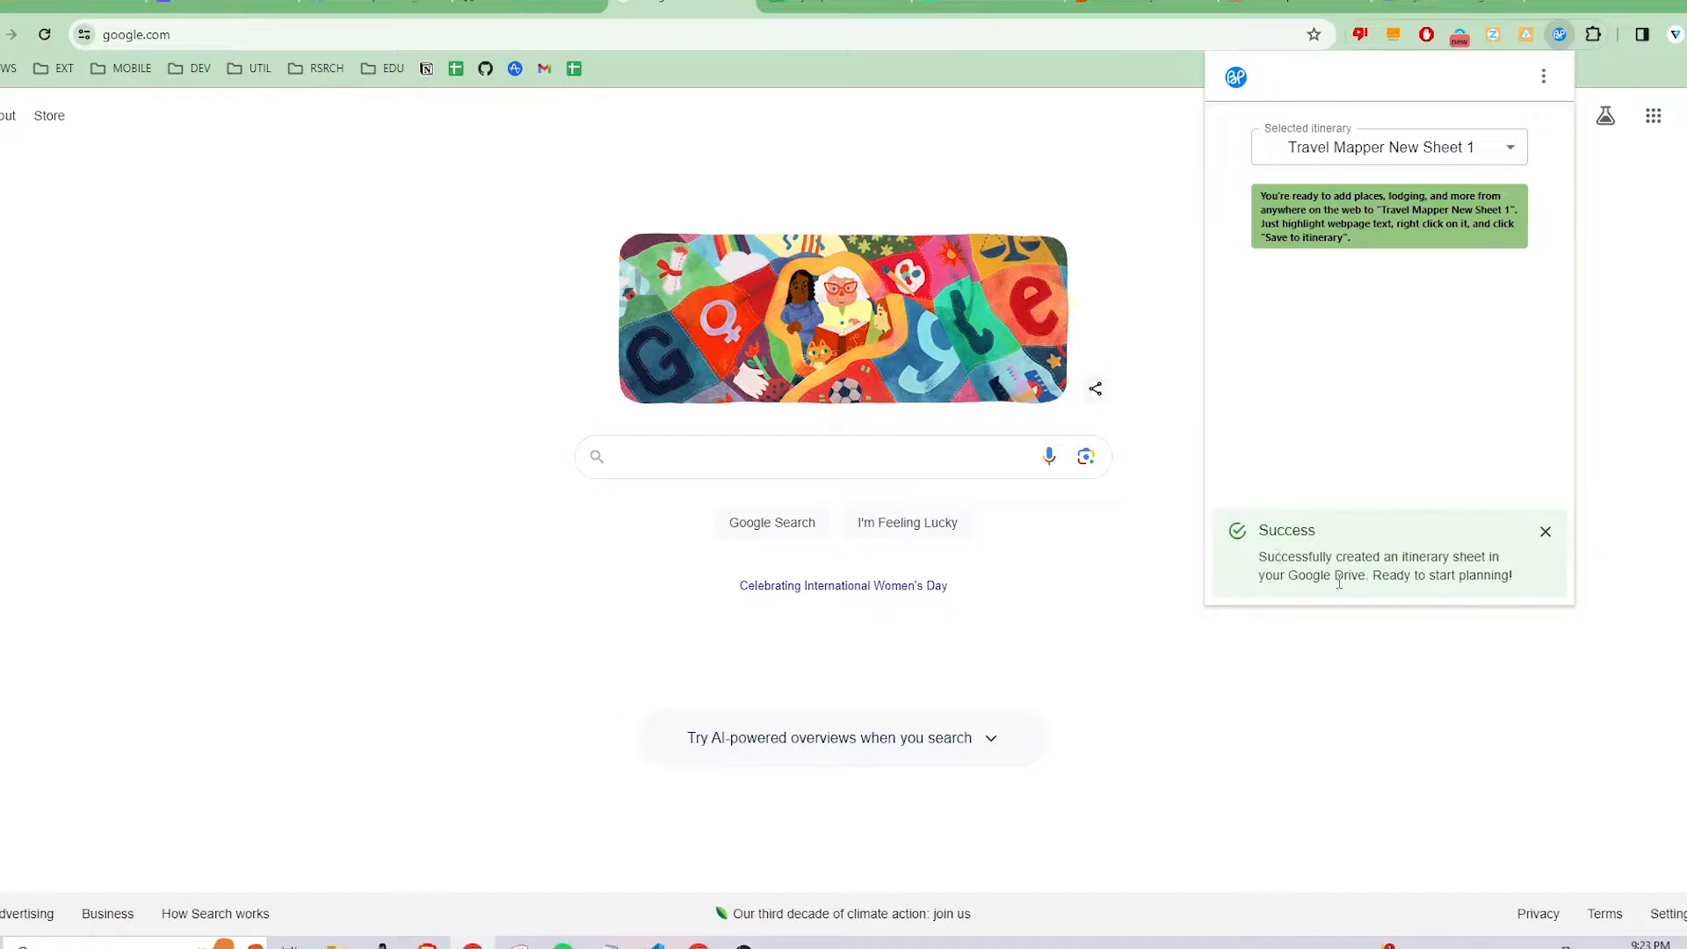
{"action": "left_click", "coordinate": [1544, 531]}
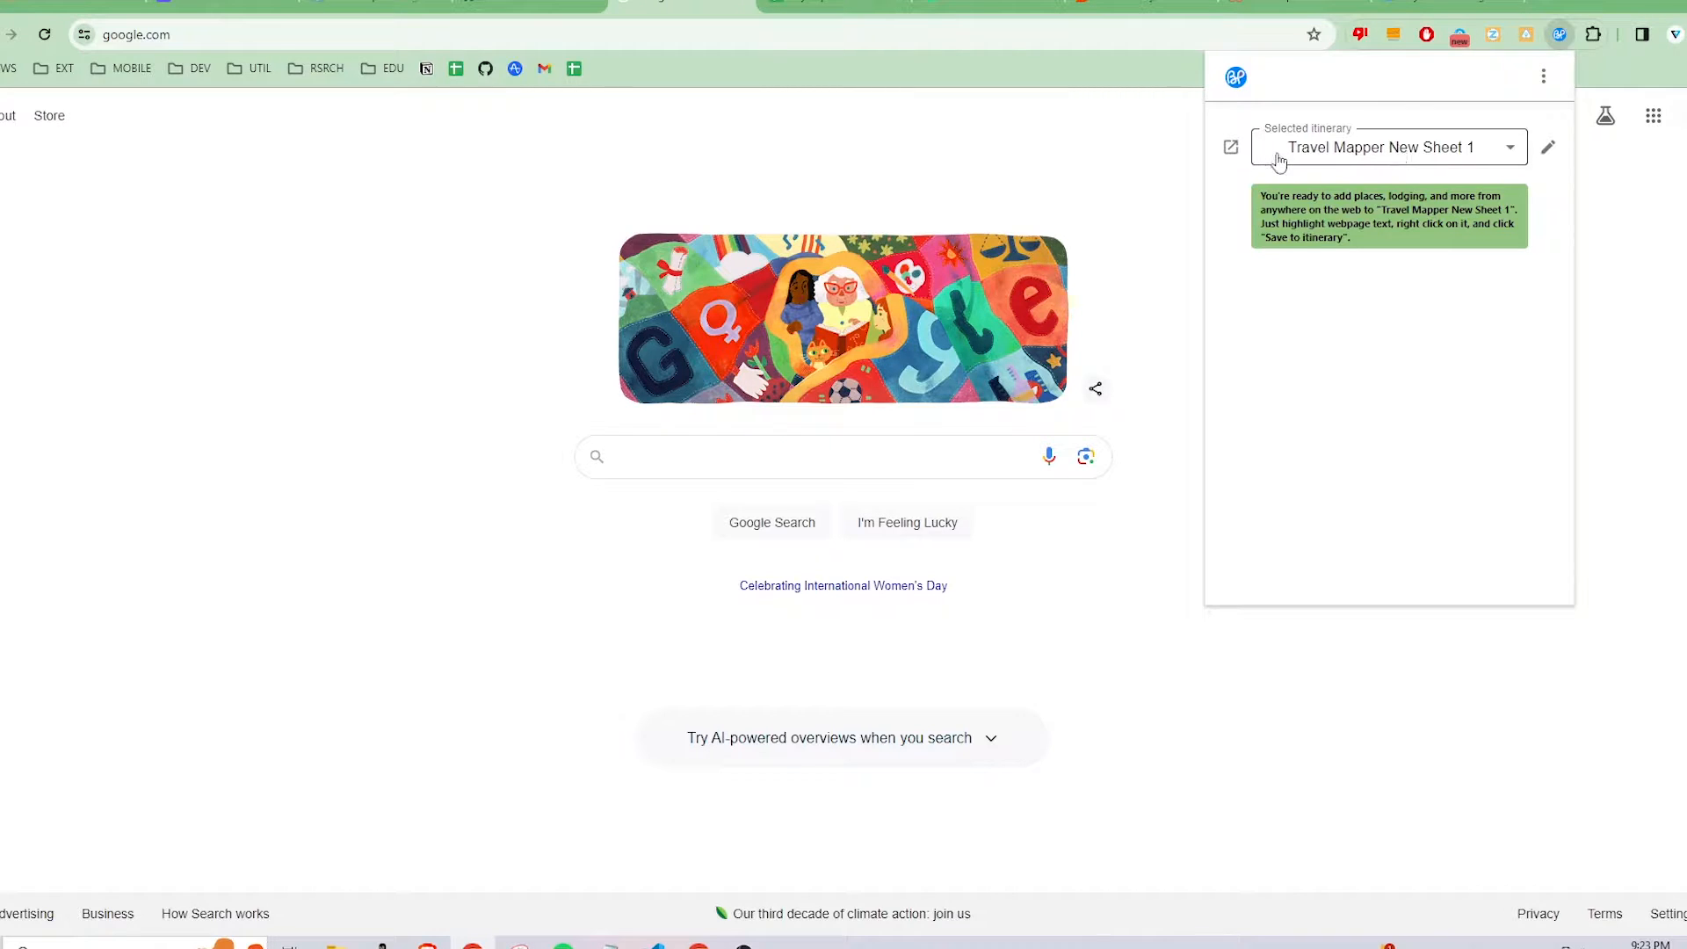
- Open the new itinerary spreadsheet and examine the Itinerary sheet's columns from Date through Category
{"action": "left_click", "coordinate": [1230, 149]}
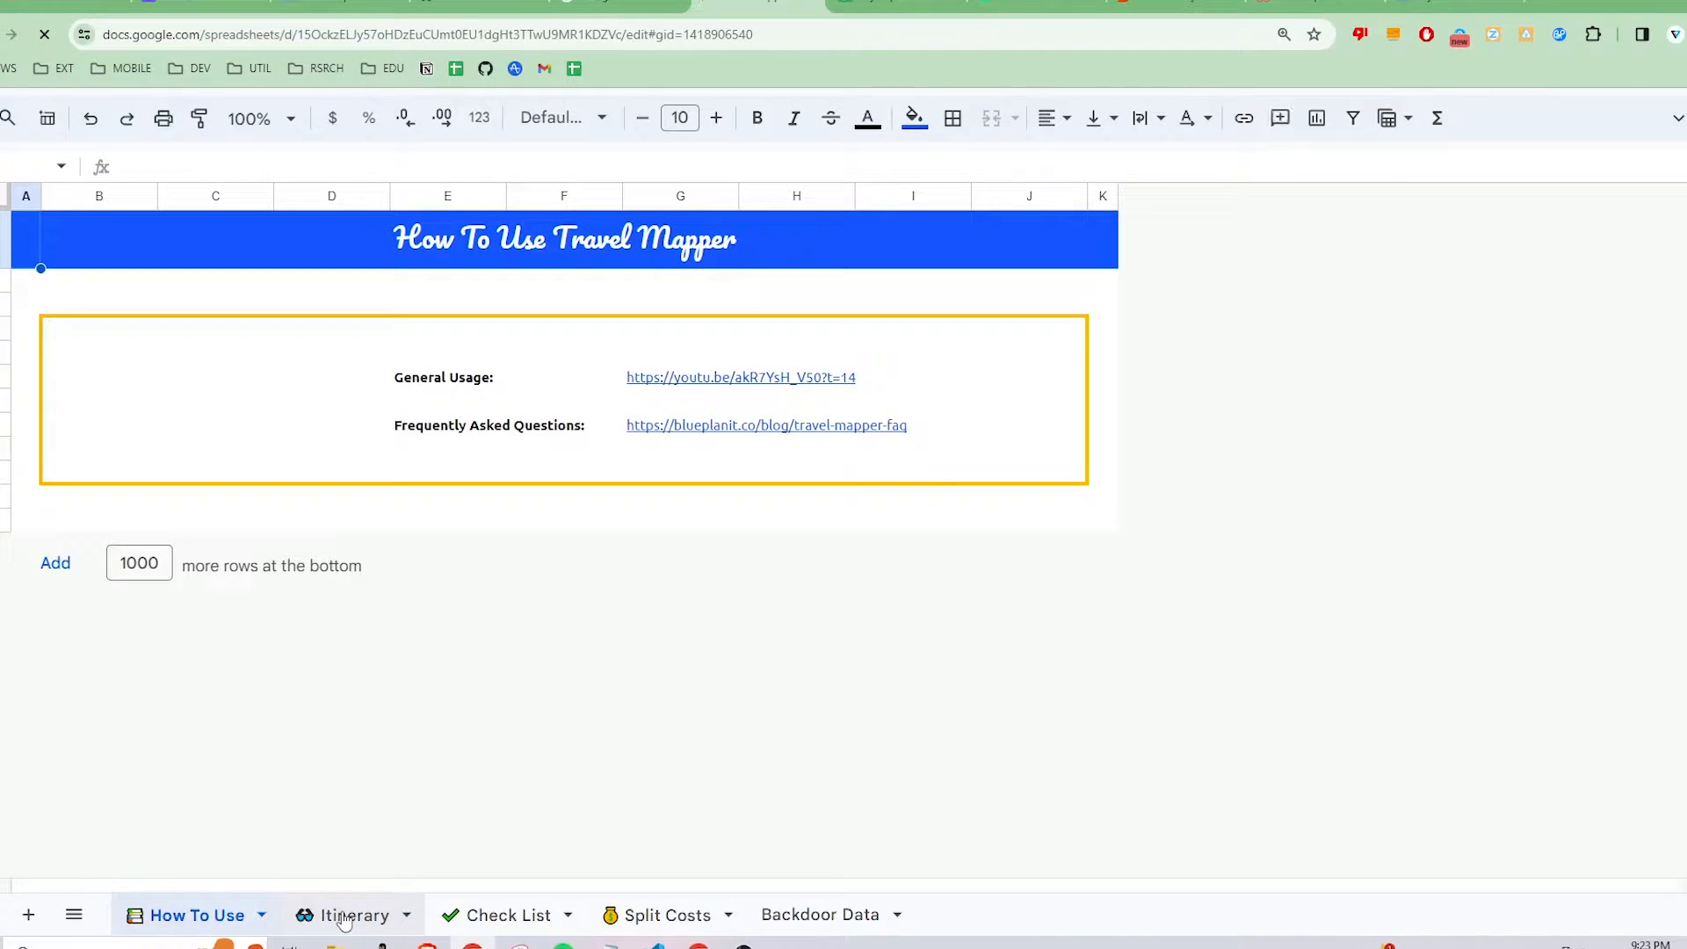
{"action": "left_click", "coordinate": [345, 918]}
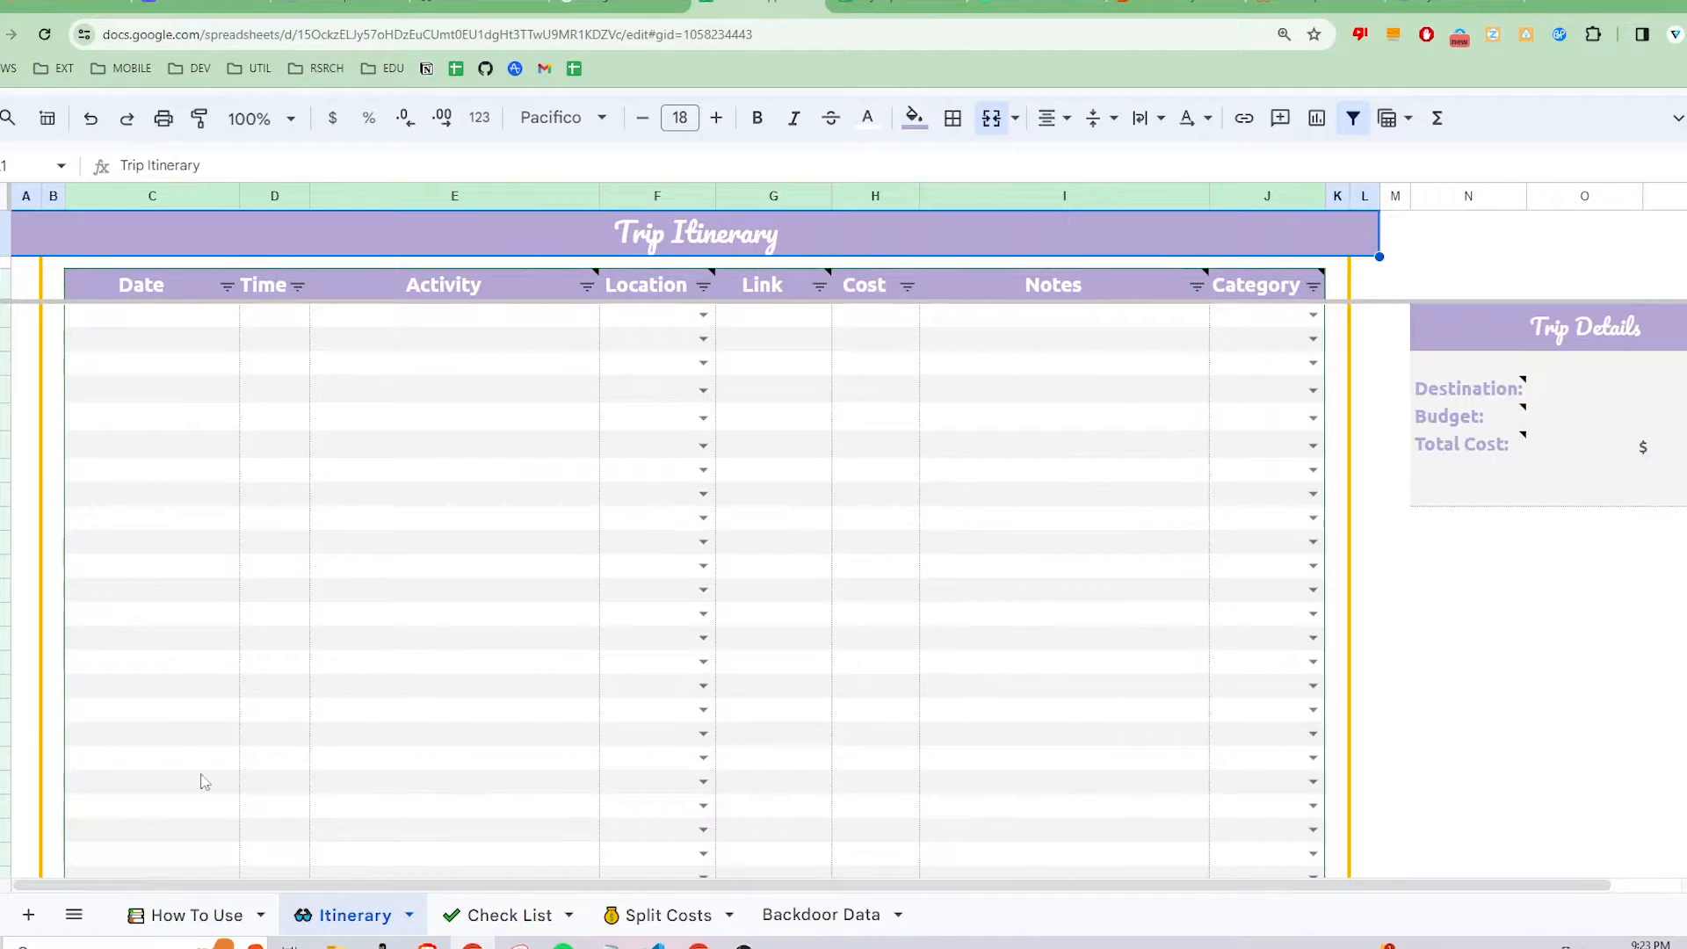
{"action": "left_click", "coordinate": [175, 195]}
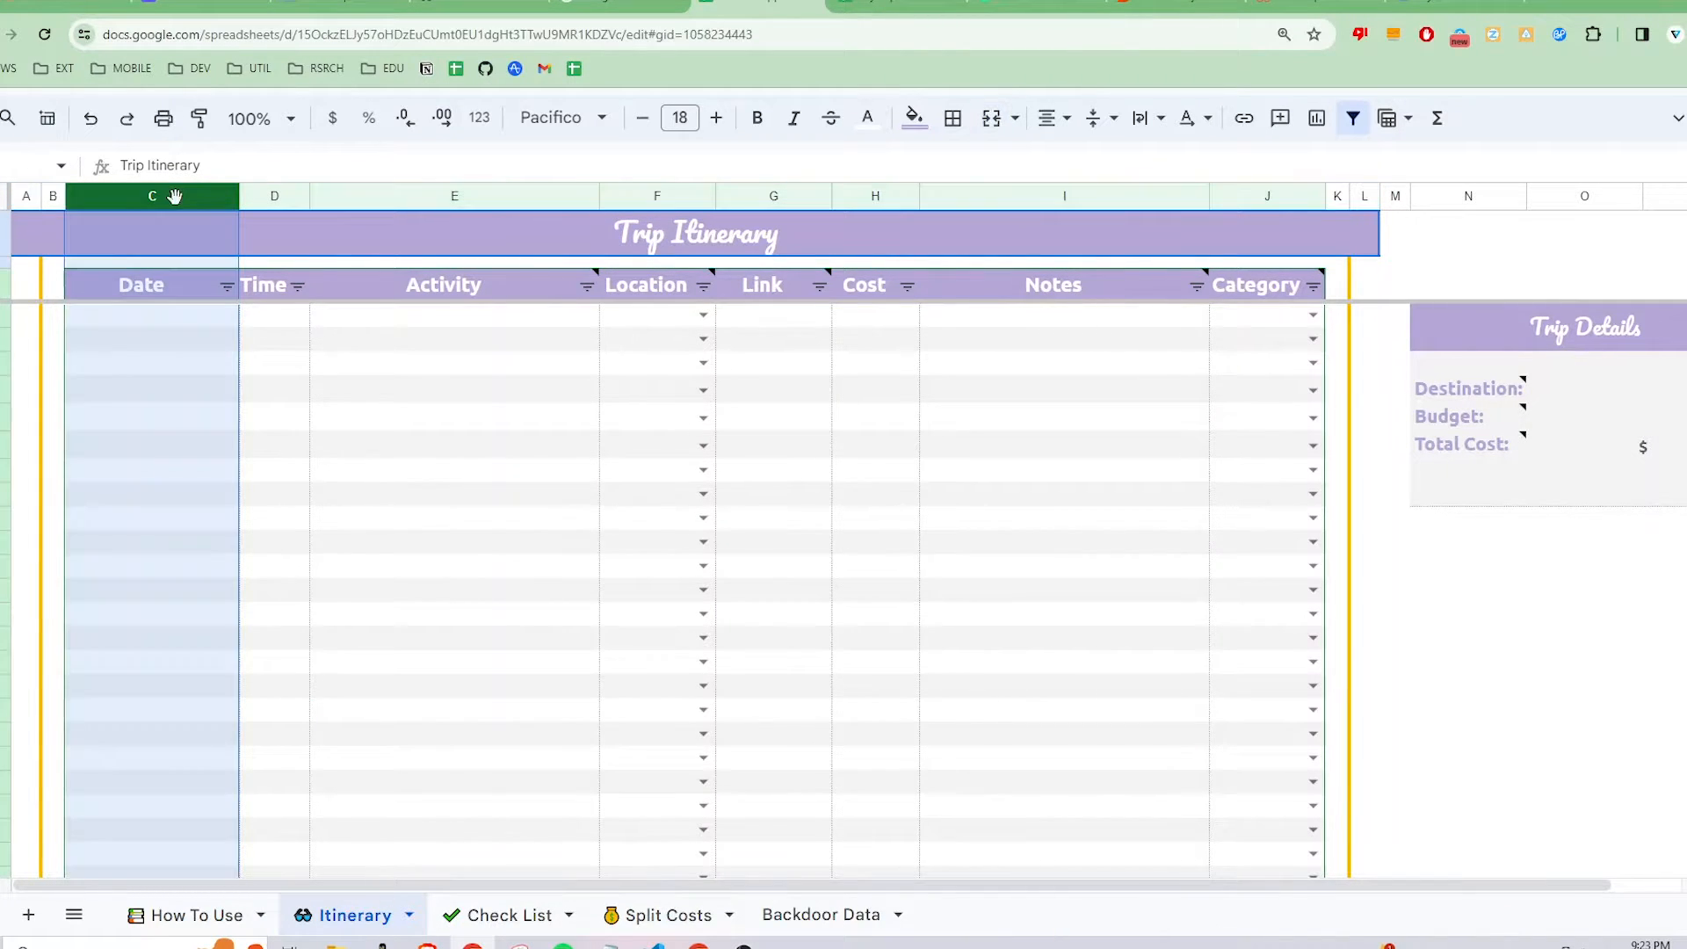
{"action": "left_click", "coordinate": [261, 195]}
{"action": "left_click", "coordinate": [450, 195]}
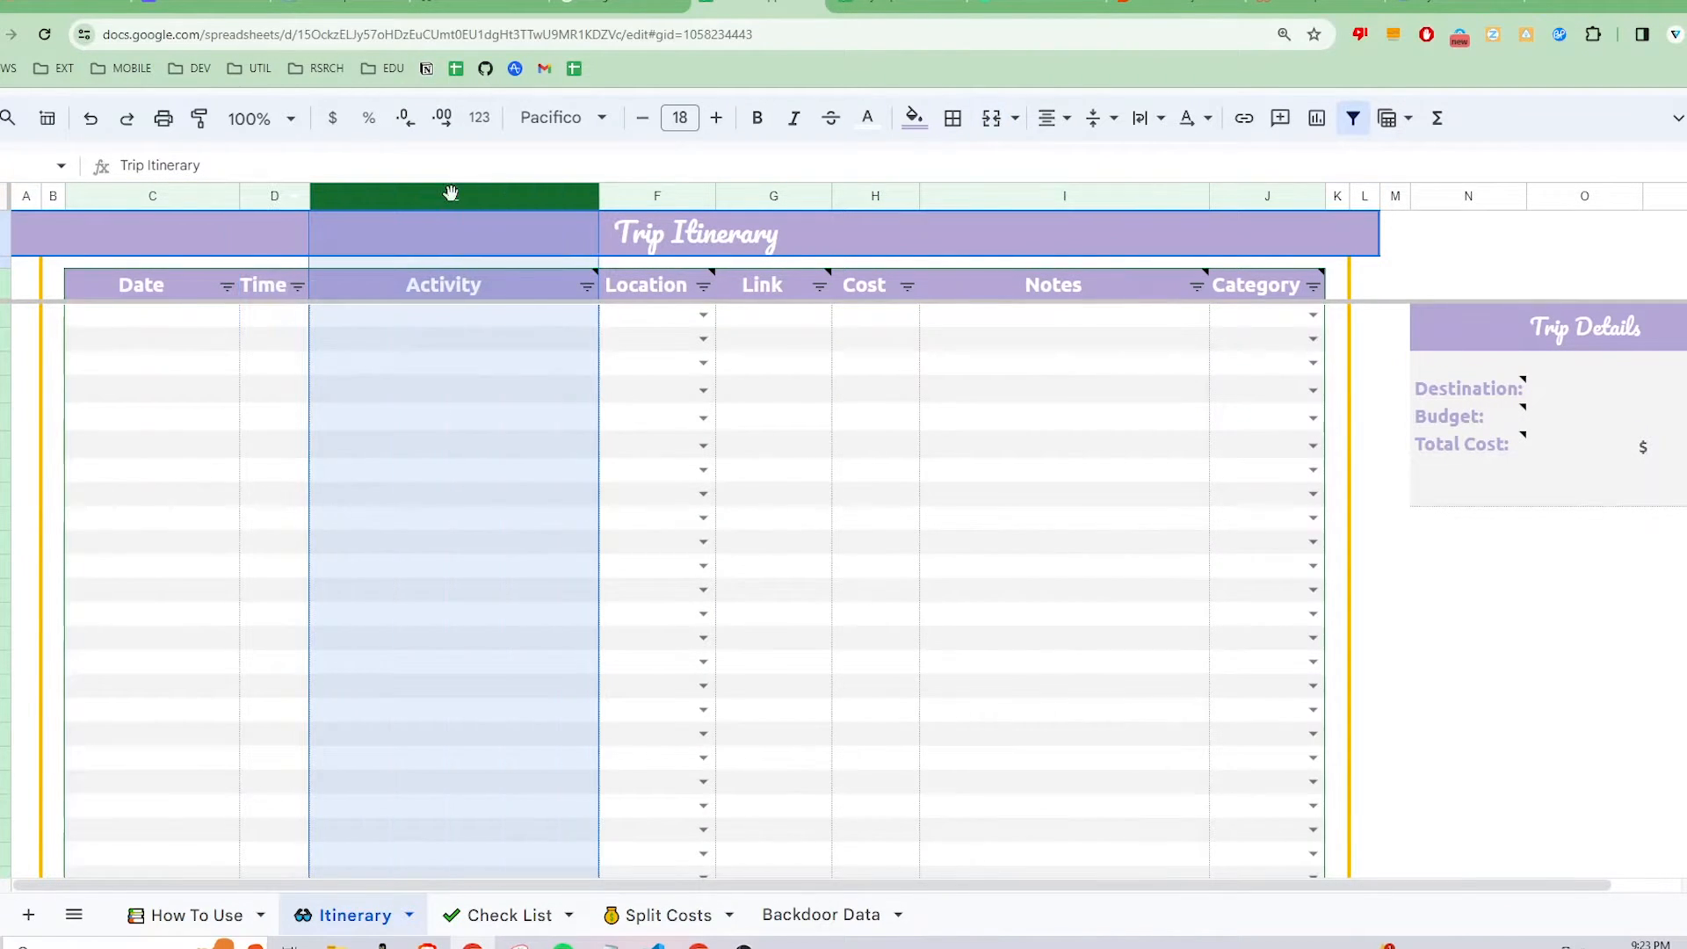
{"action": "left_click", "coordinate": [659, 195]}
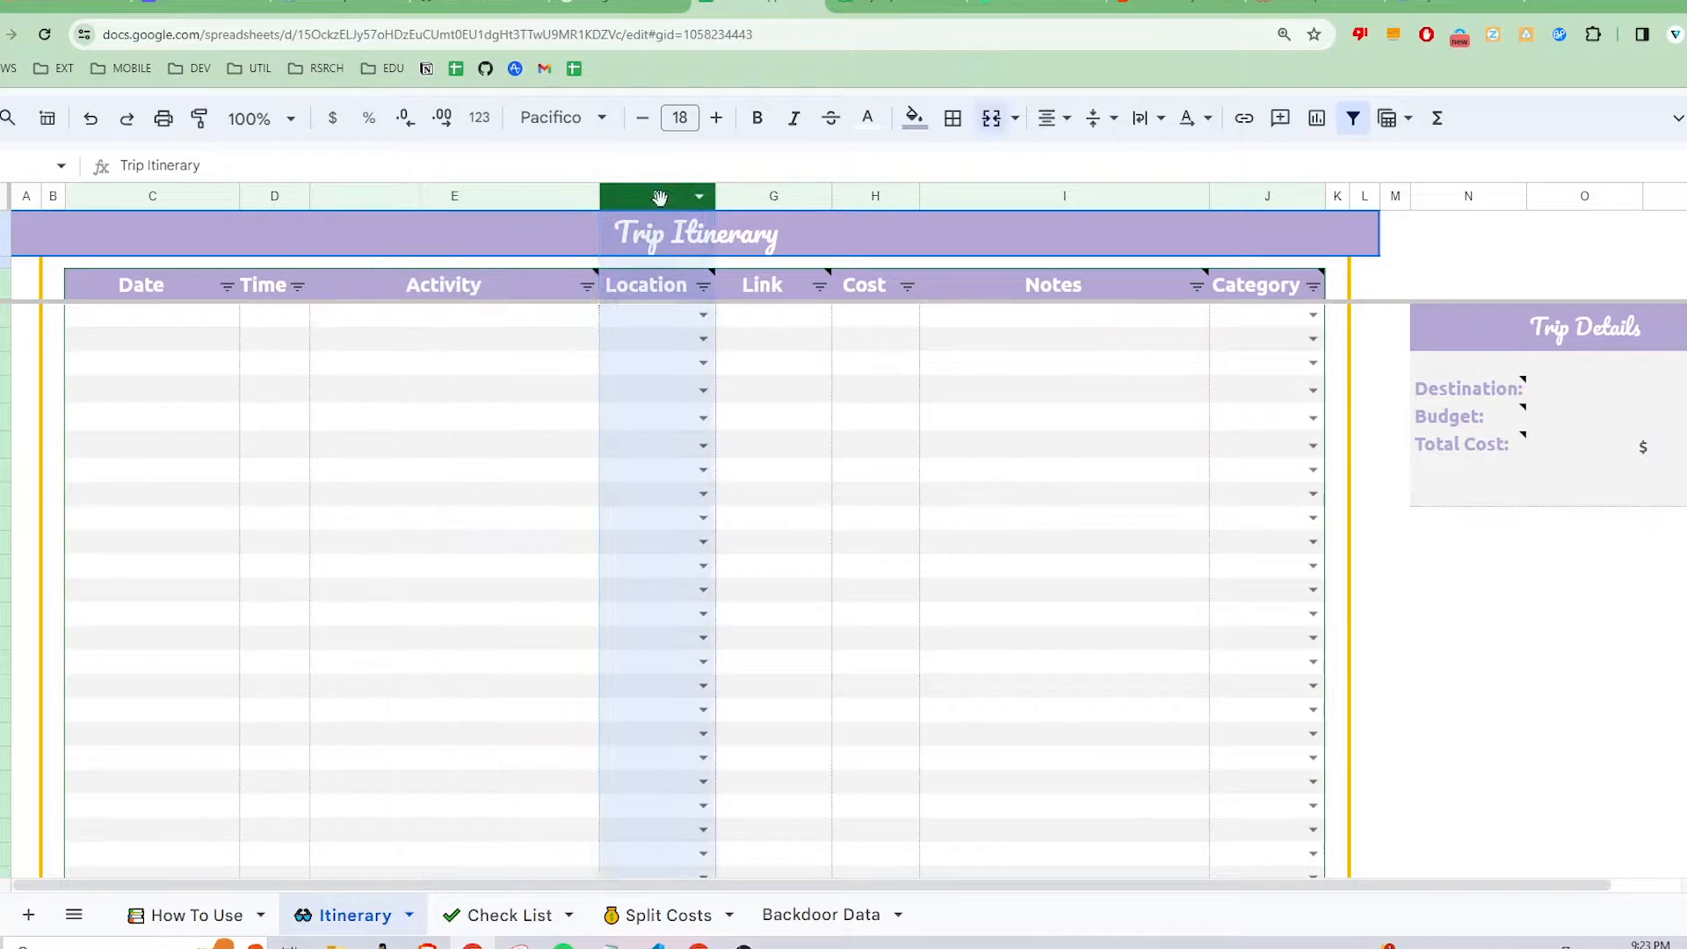
{"action": "left_click", "coordinate": [778, 195]}
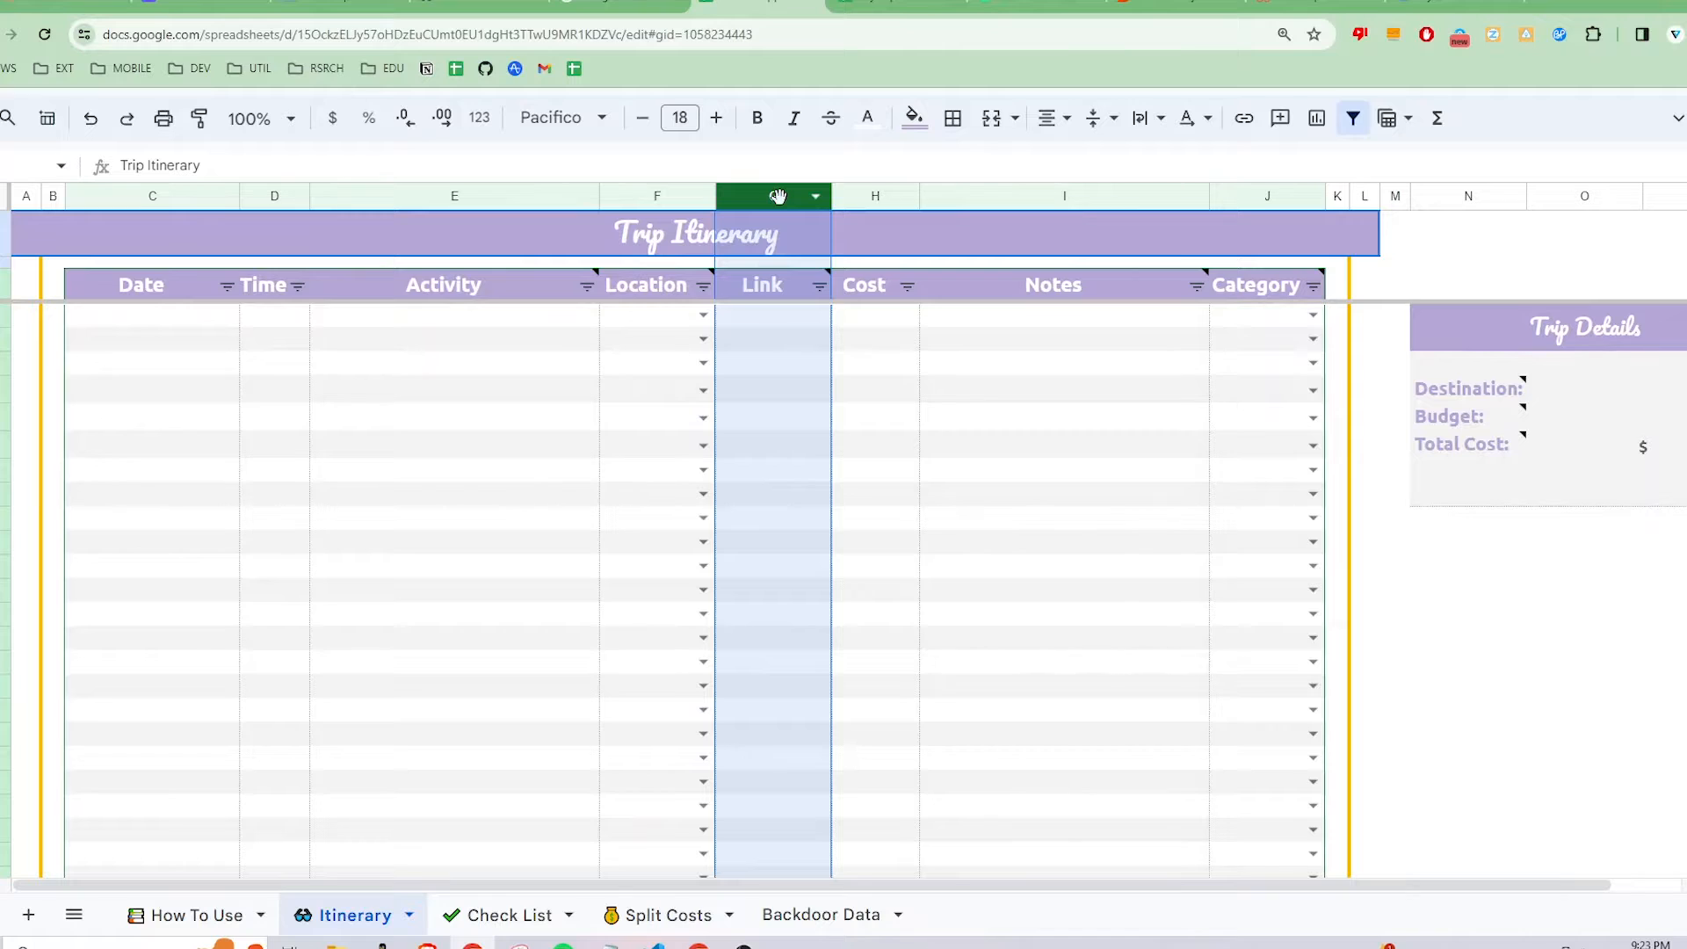
{"action": "left_click", "coordinate": [871, 195]}
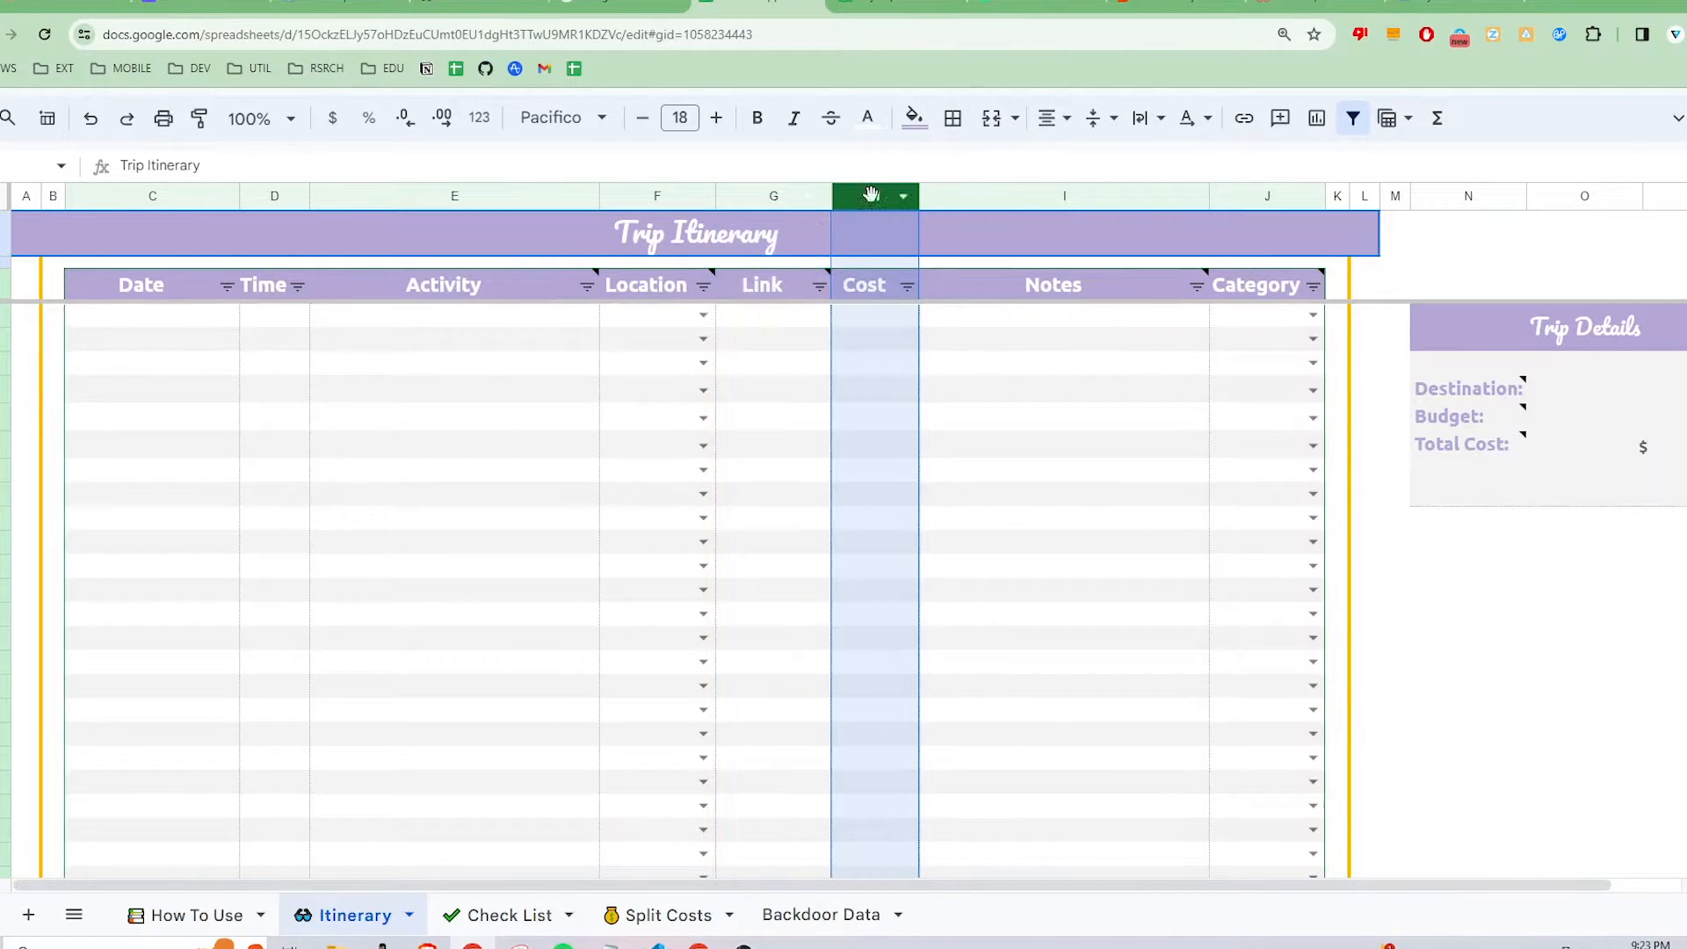
{"action": "left_click", "coordinate": [1067, 195]}
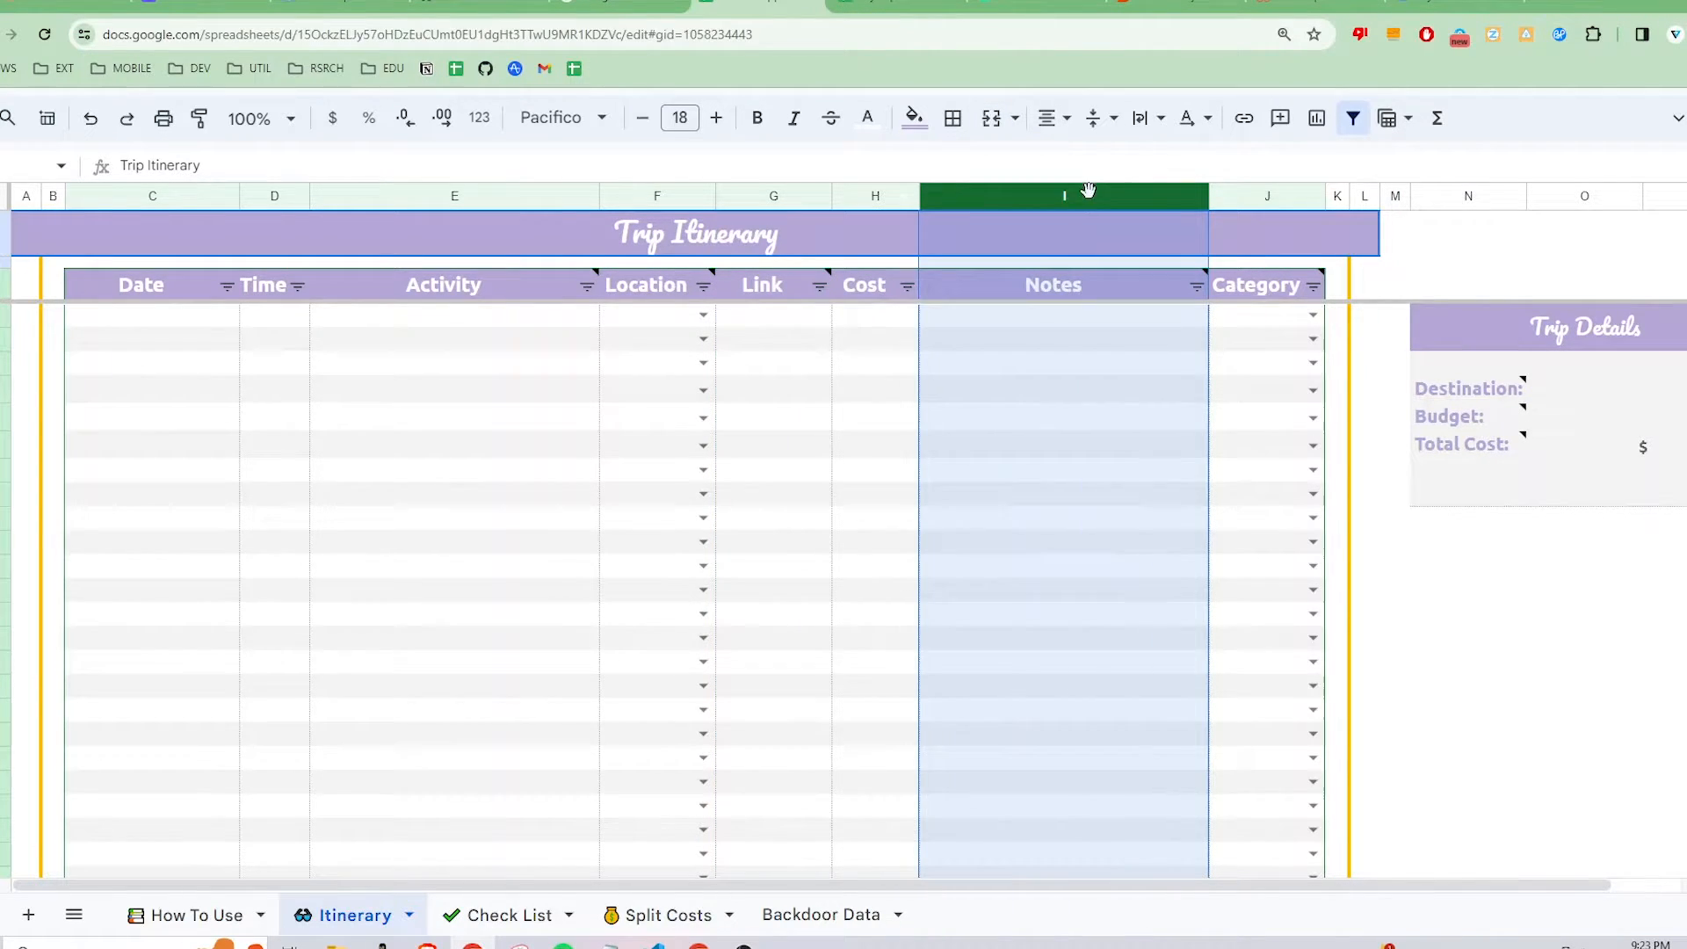
{"action": "left_click", "coordinate": [1262, 196]}
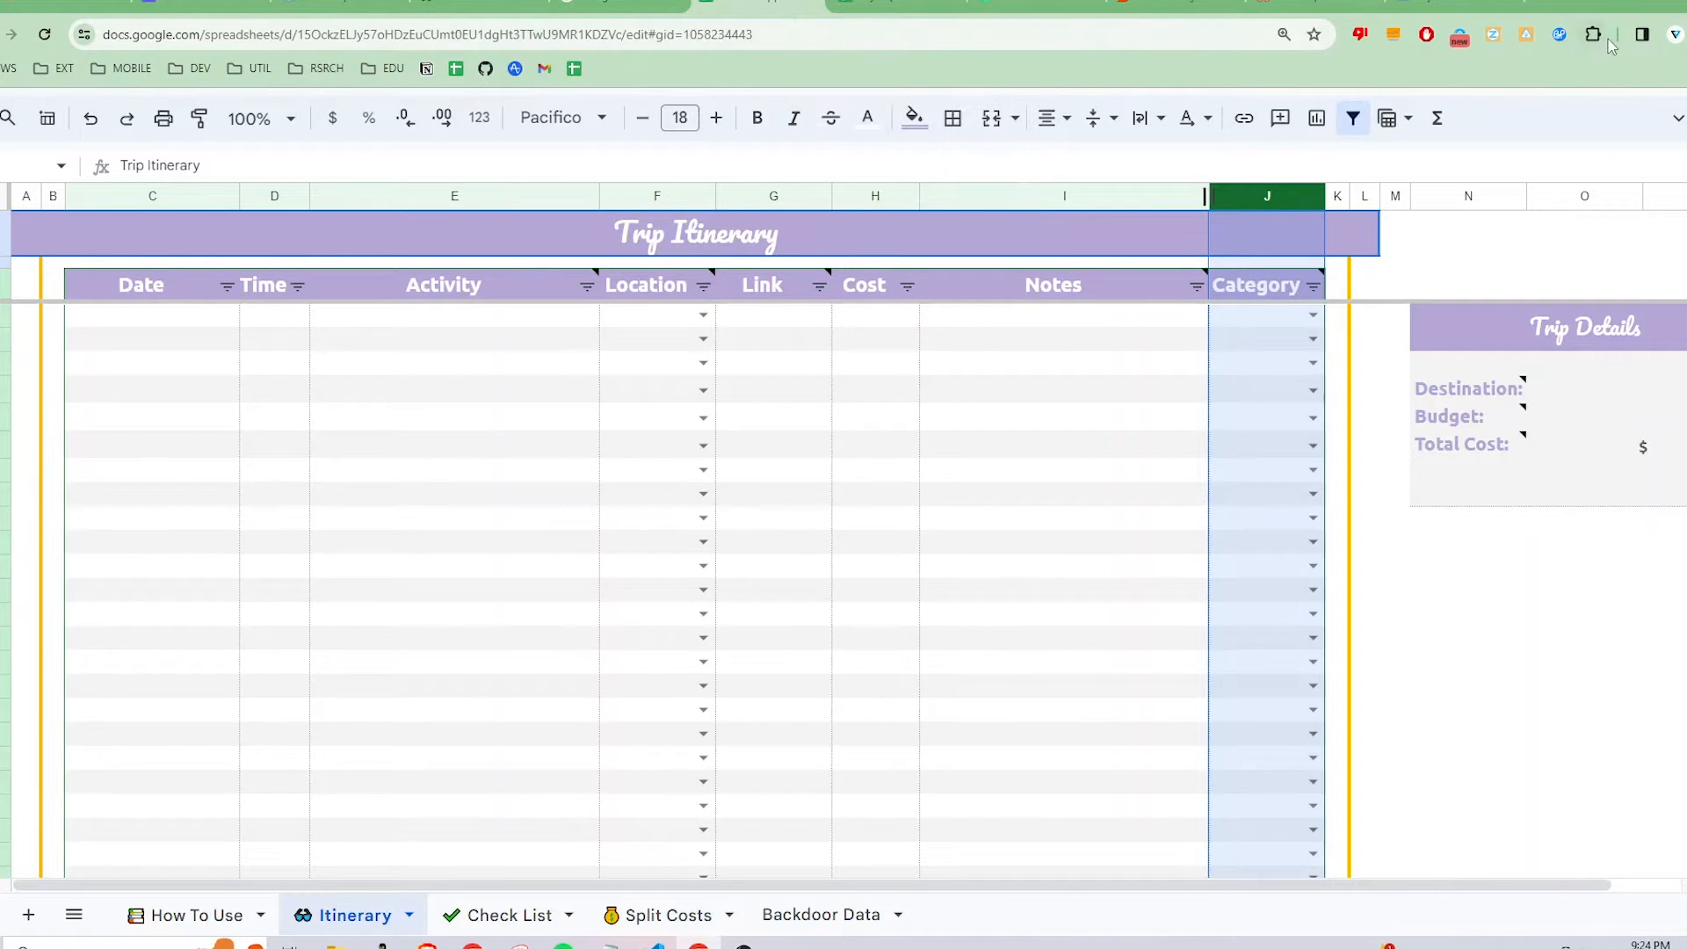
- Choose My Trip to New York as the extension's selected itinerary and view that trip's spreadsheet
{"action": "left_click", "coordinate": [1557, 36]}
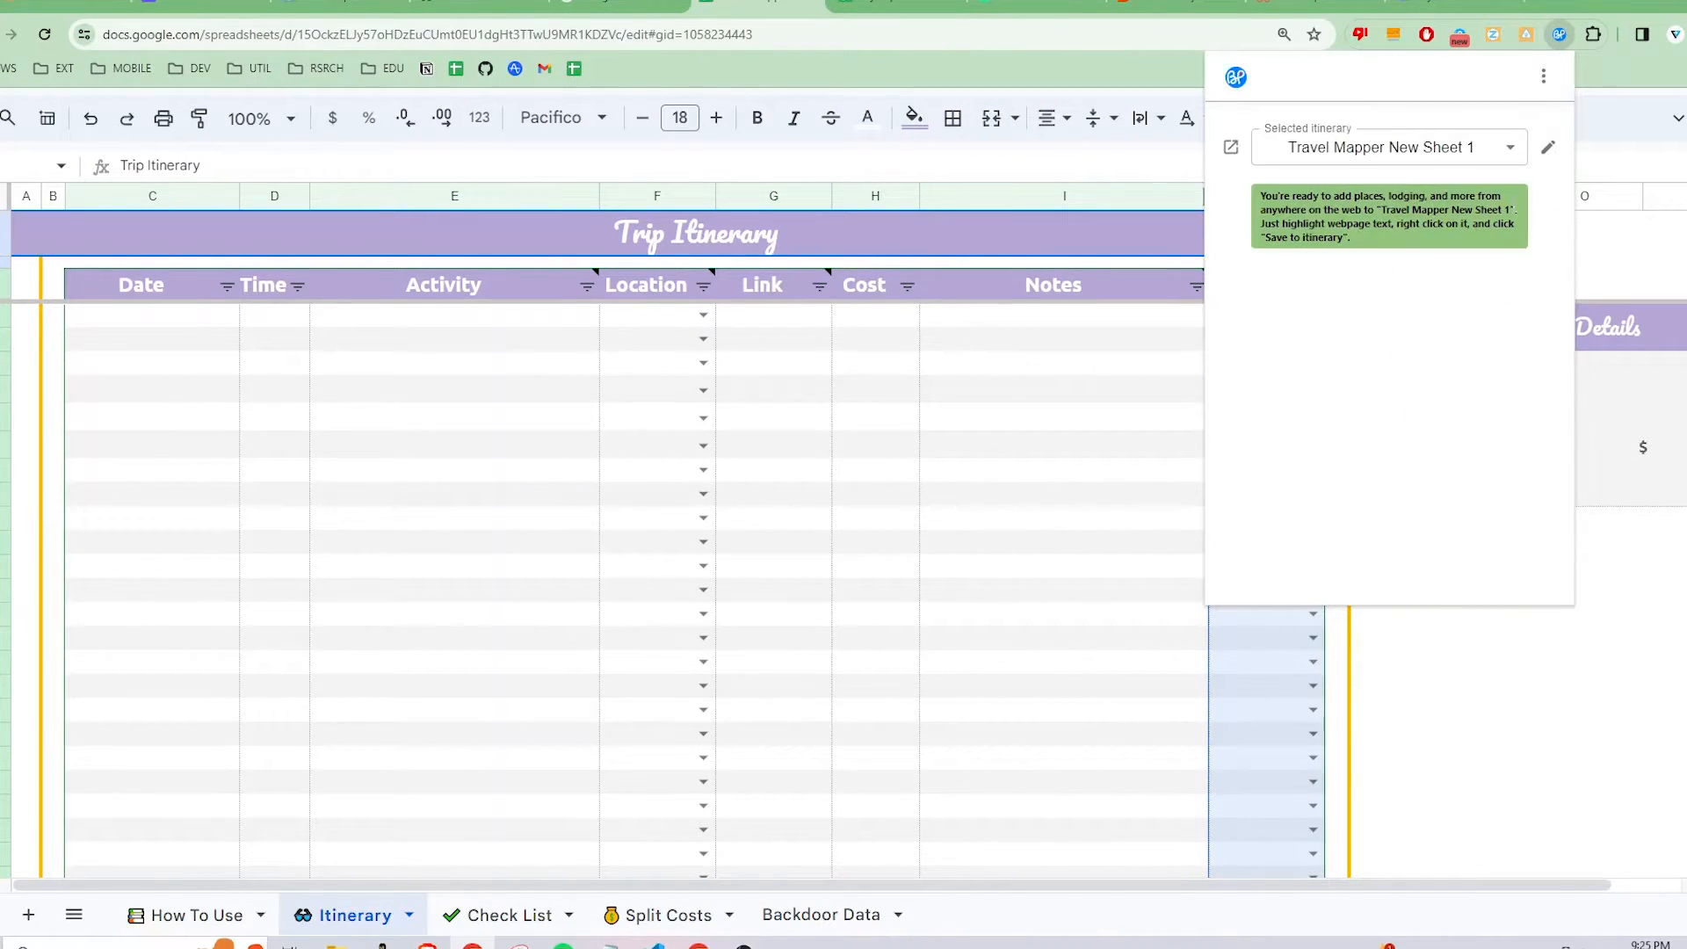
{"action": "left_click", "coordinate": [1416, 157]}
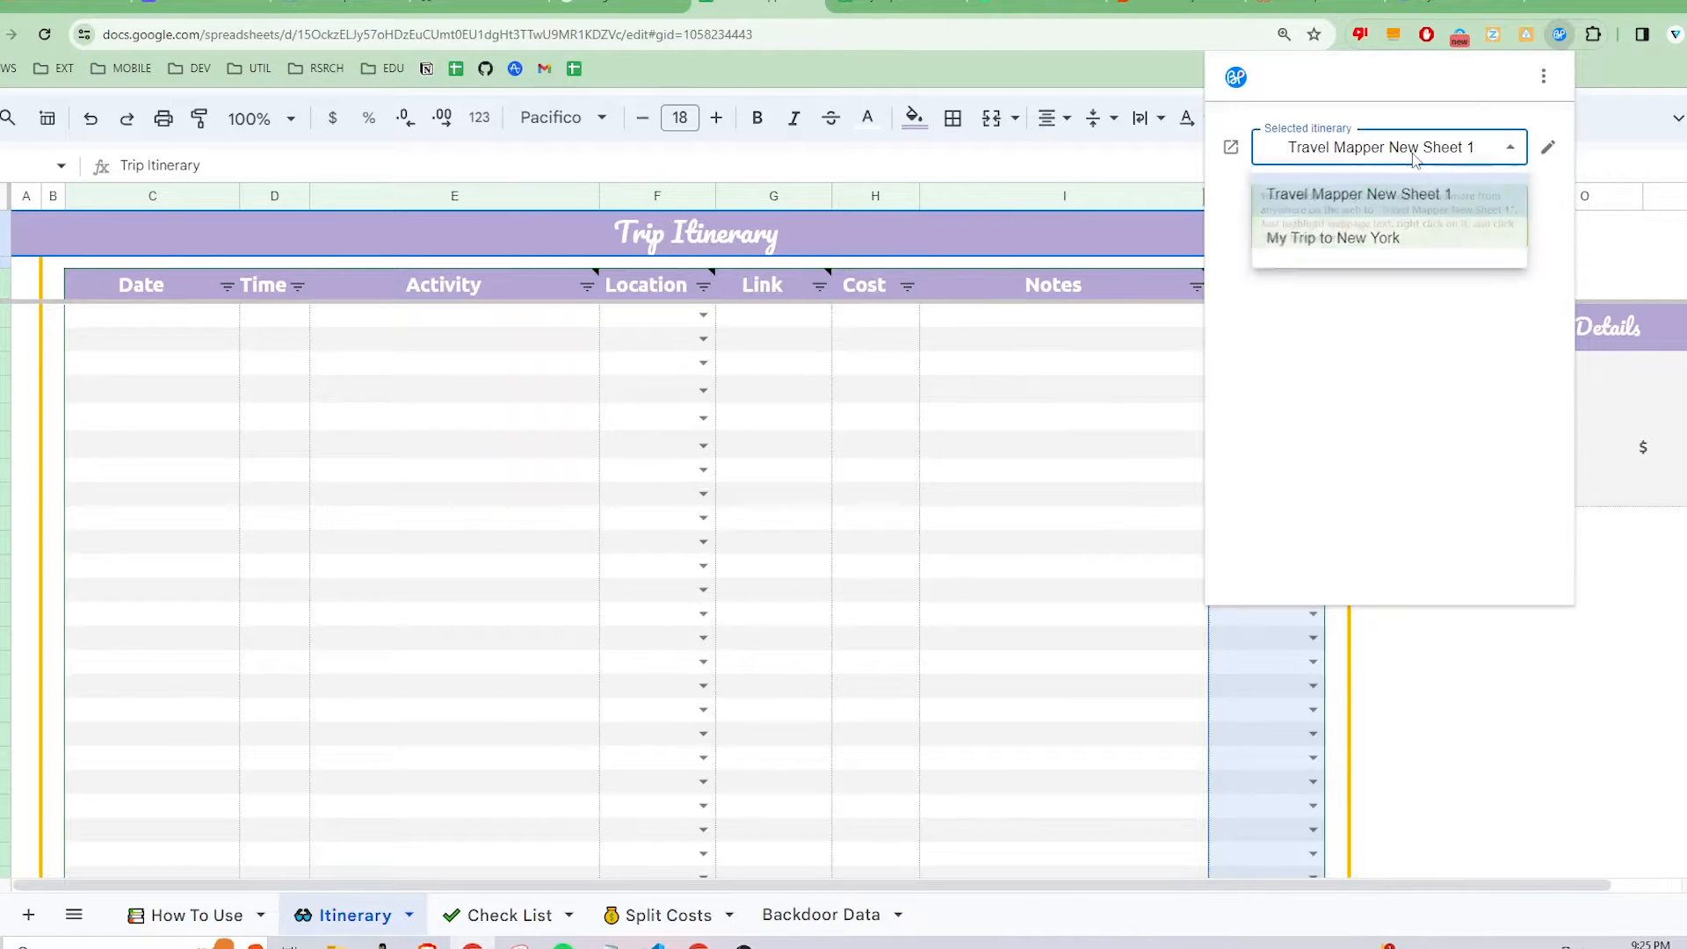
{"action": "left_click", "coordinate": [1336, 241]}
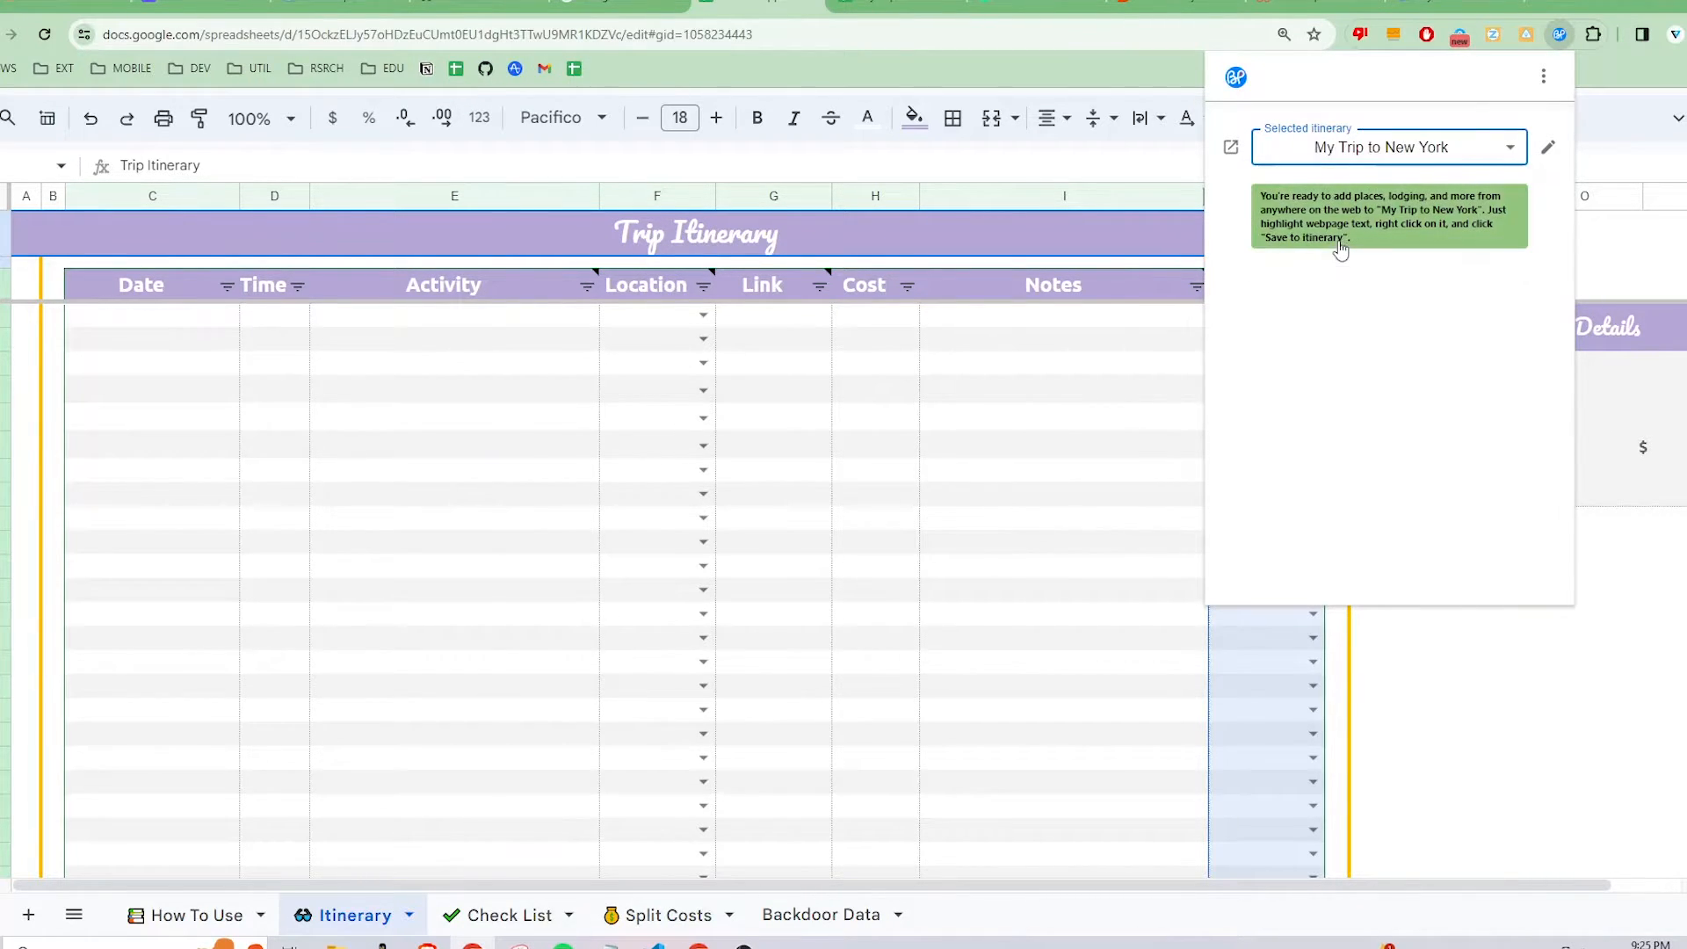
{"action": "left_click", "coordinate": [817, 3]}
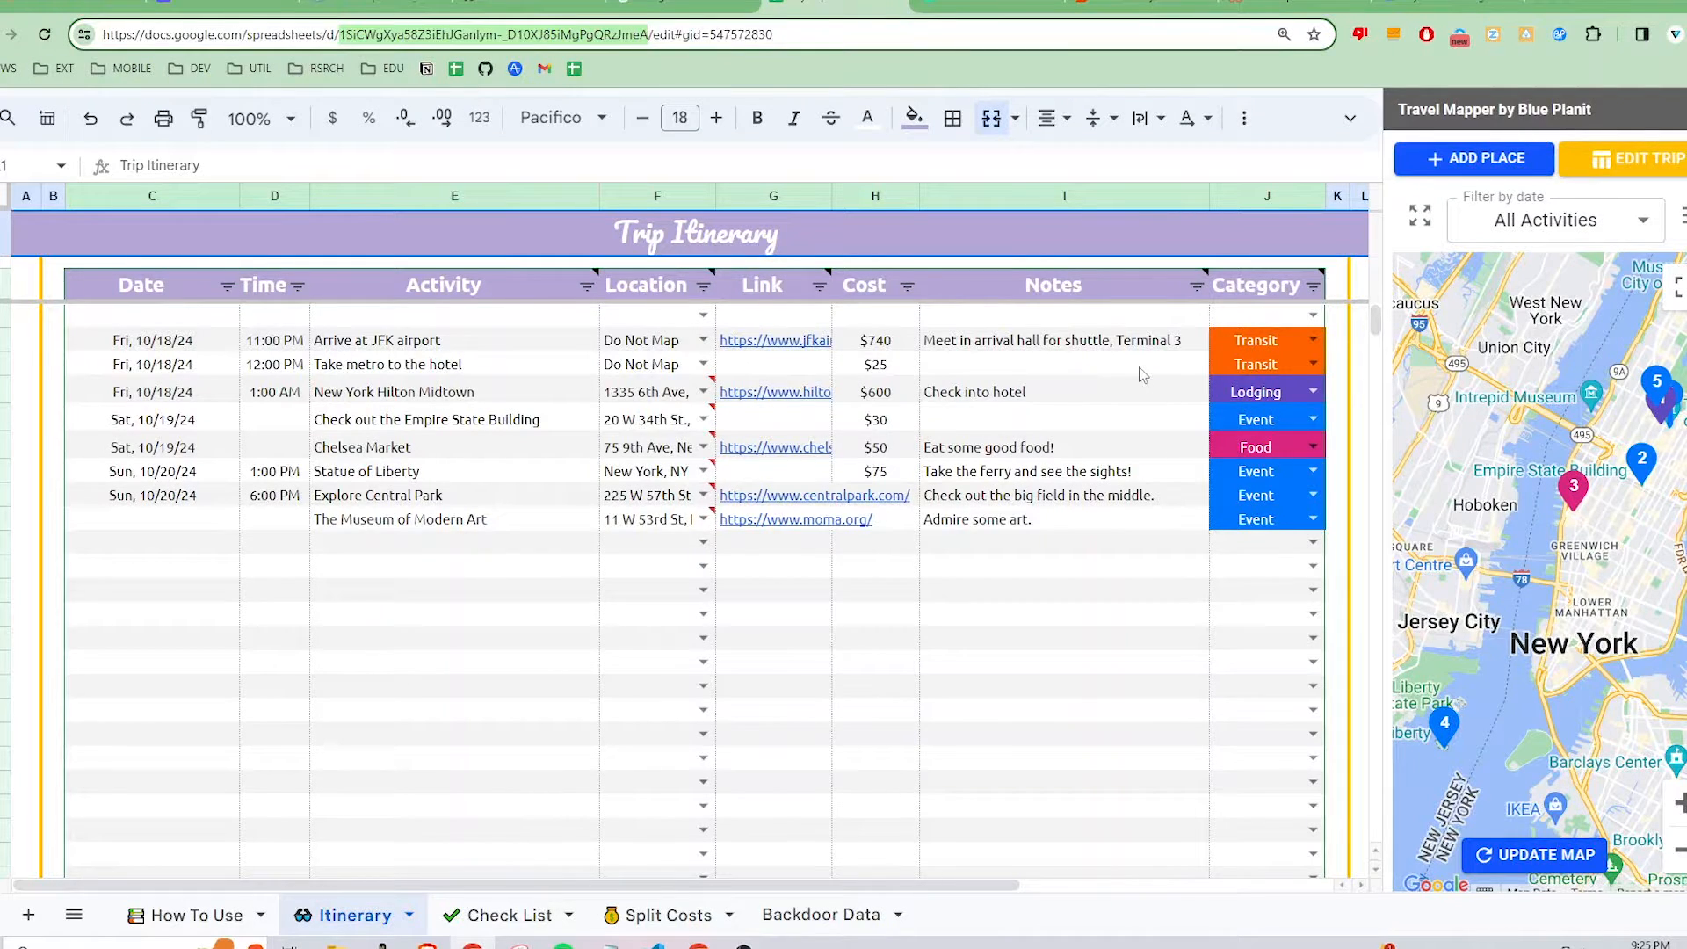
- Switch to Tripadvisor's New York attractions page and open Central Park from the top attractions
{"action": "left_click", "coordinate": [986, 20]}
{"action": "scroll", "coordinate": [260, 398], "scroll_direction": "down", "scroll_amount": 5}
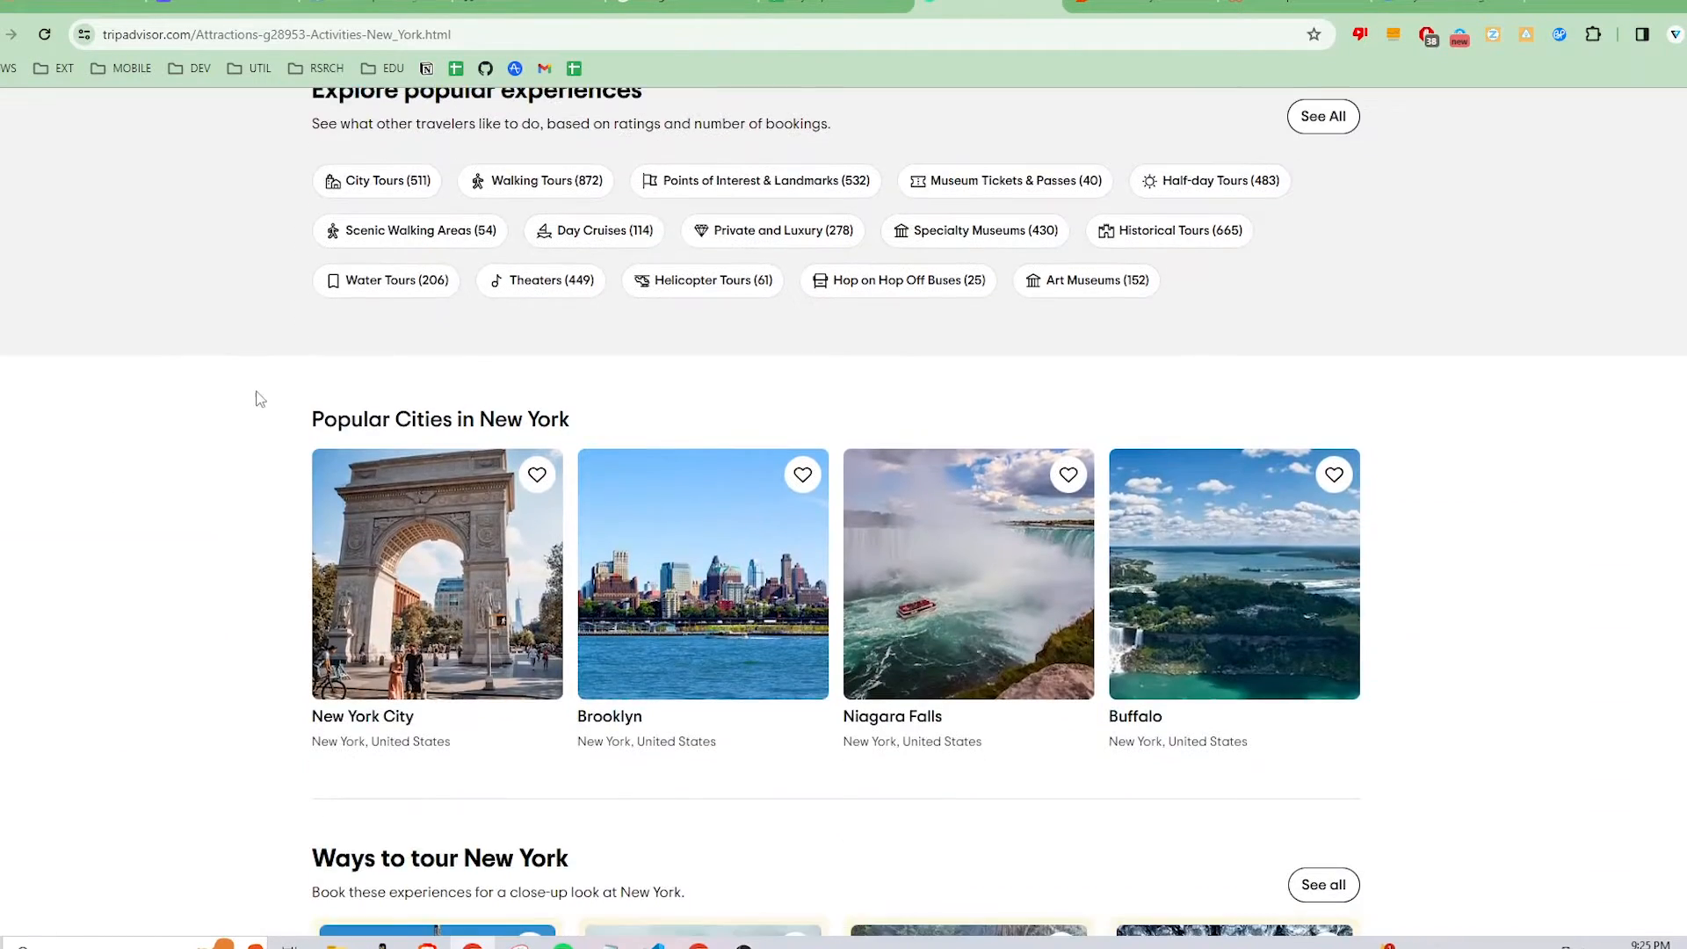
{"action": "scroll", "coordinate": [260, 398], "scroll_direction": "down", "scroll_amount": 12}
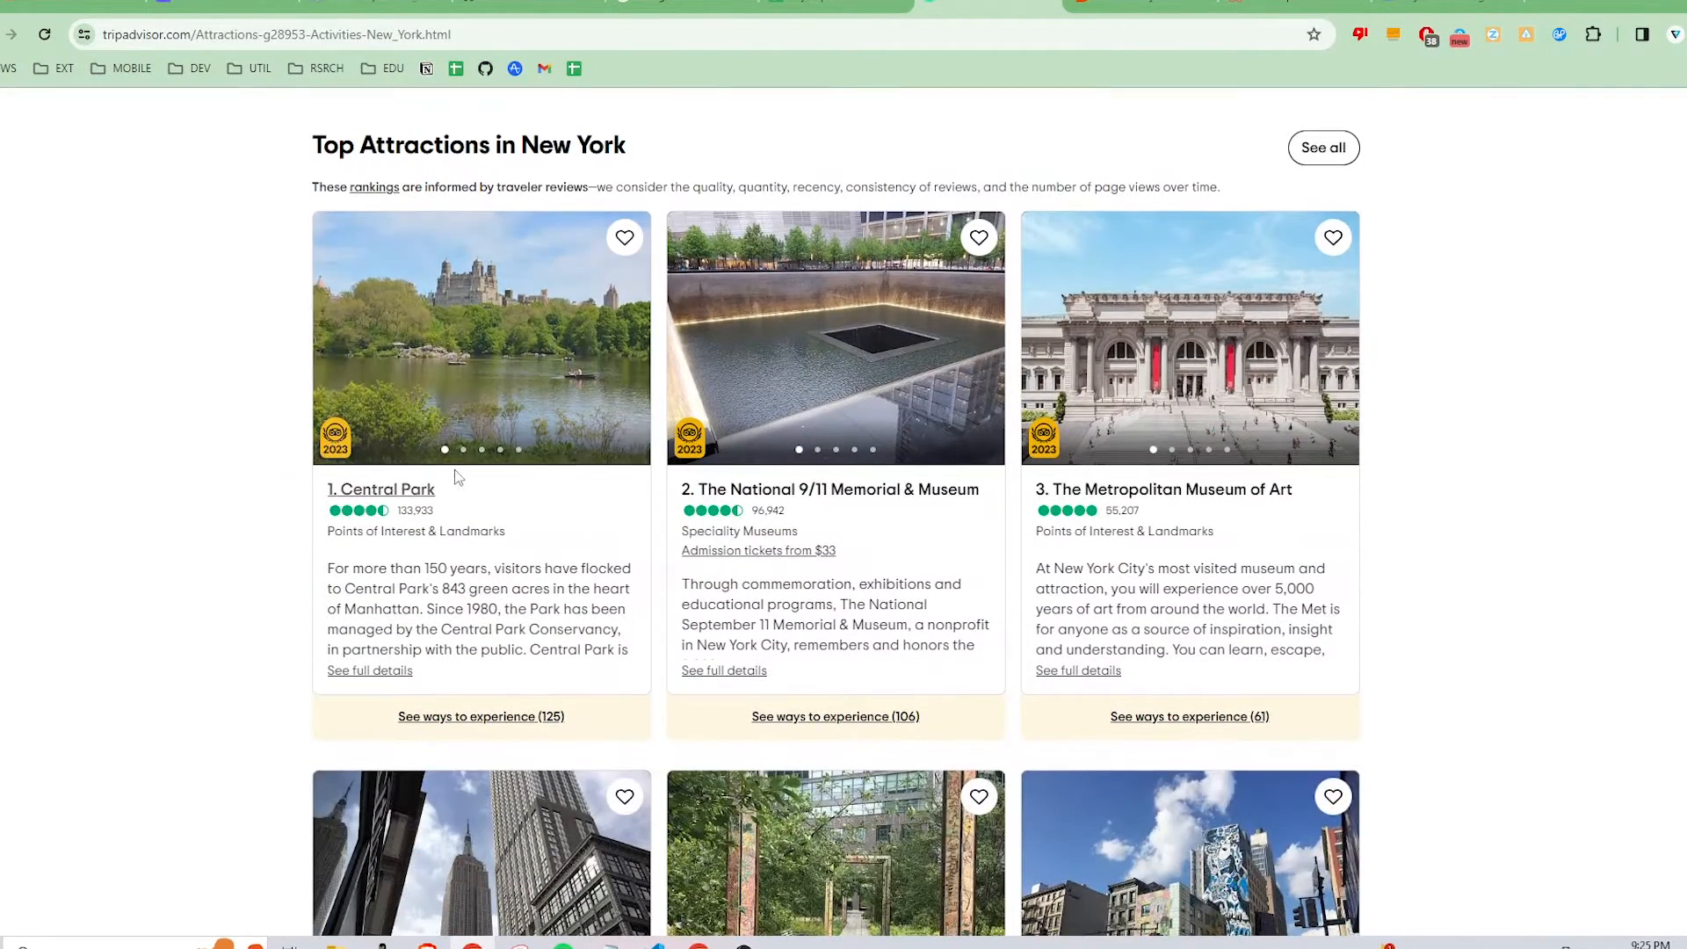
{"action": "left_click", "coordinate": [393, 488]}
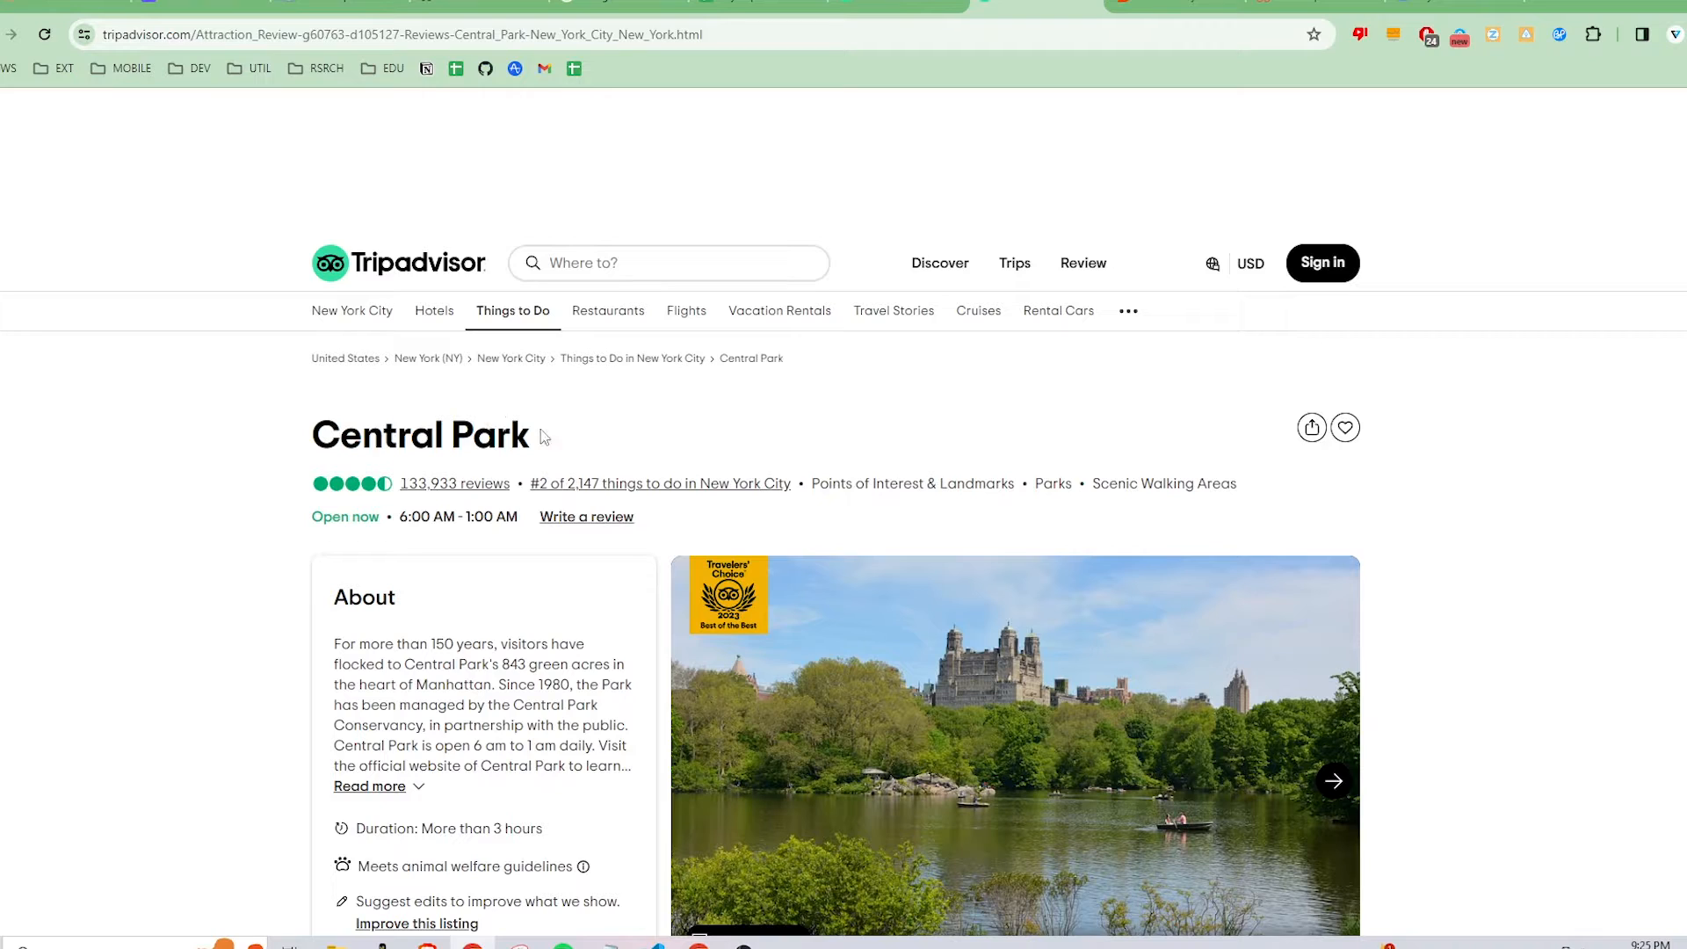
- Send the Central Park page heading to the itinerary form and name the activity "Central Park stroll"
{"action": "left_click_drag", "start_coordinate": [543, 436], "coordinate": [322, 448]}
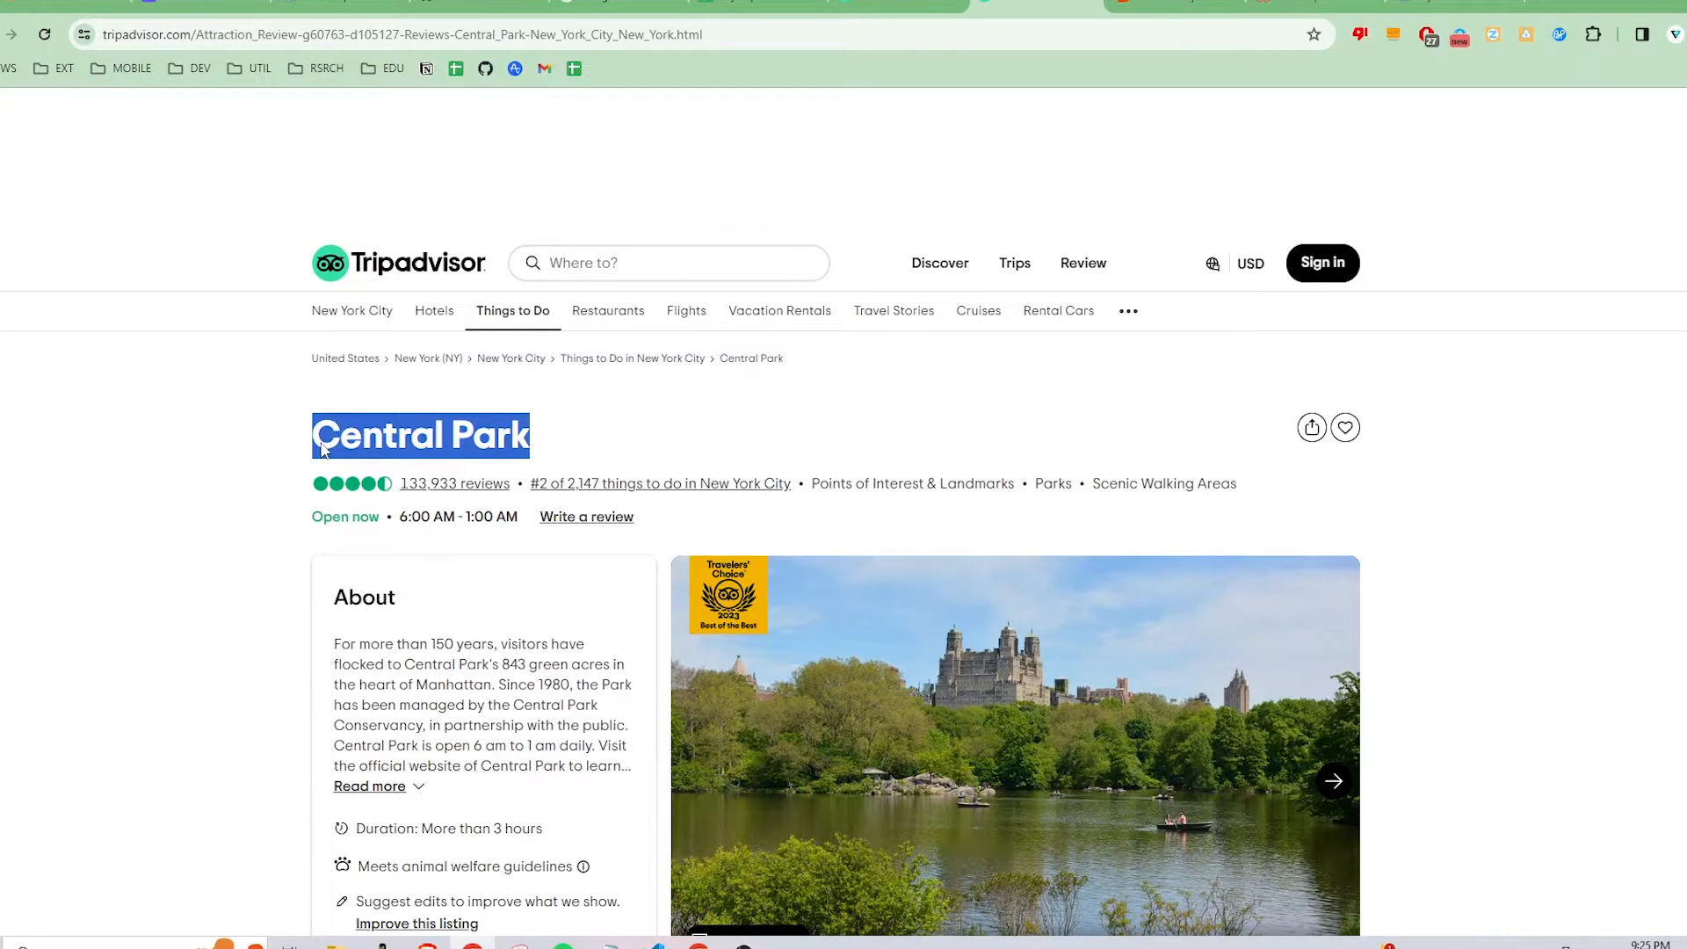
{"action": "right_click", "coordinate": [430, 445]}
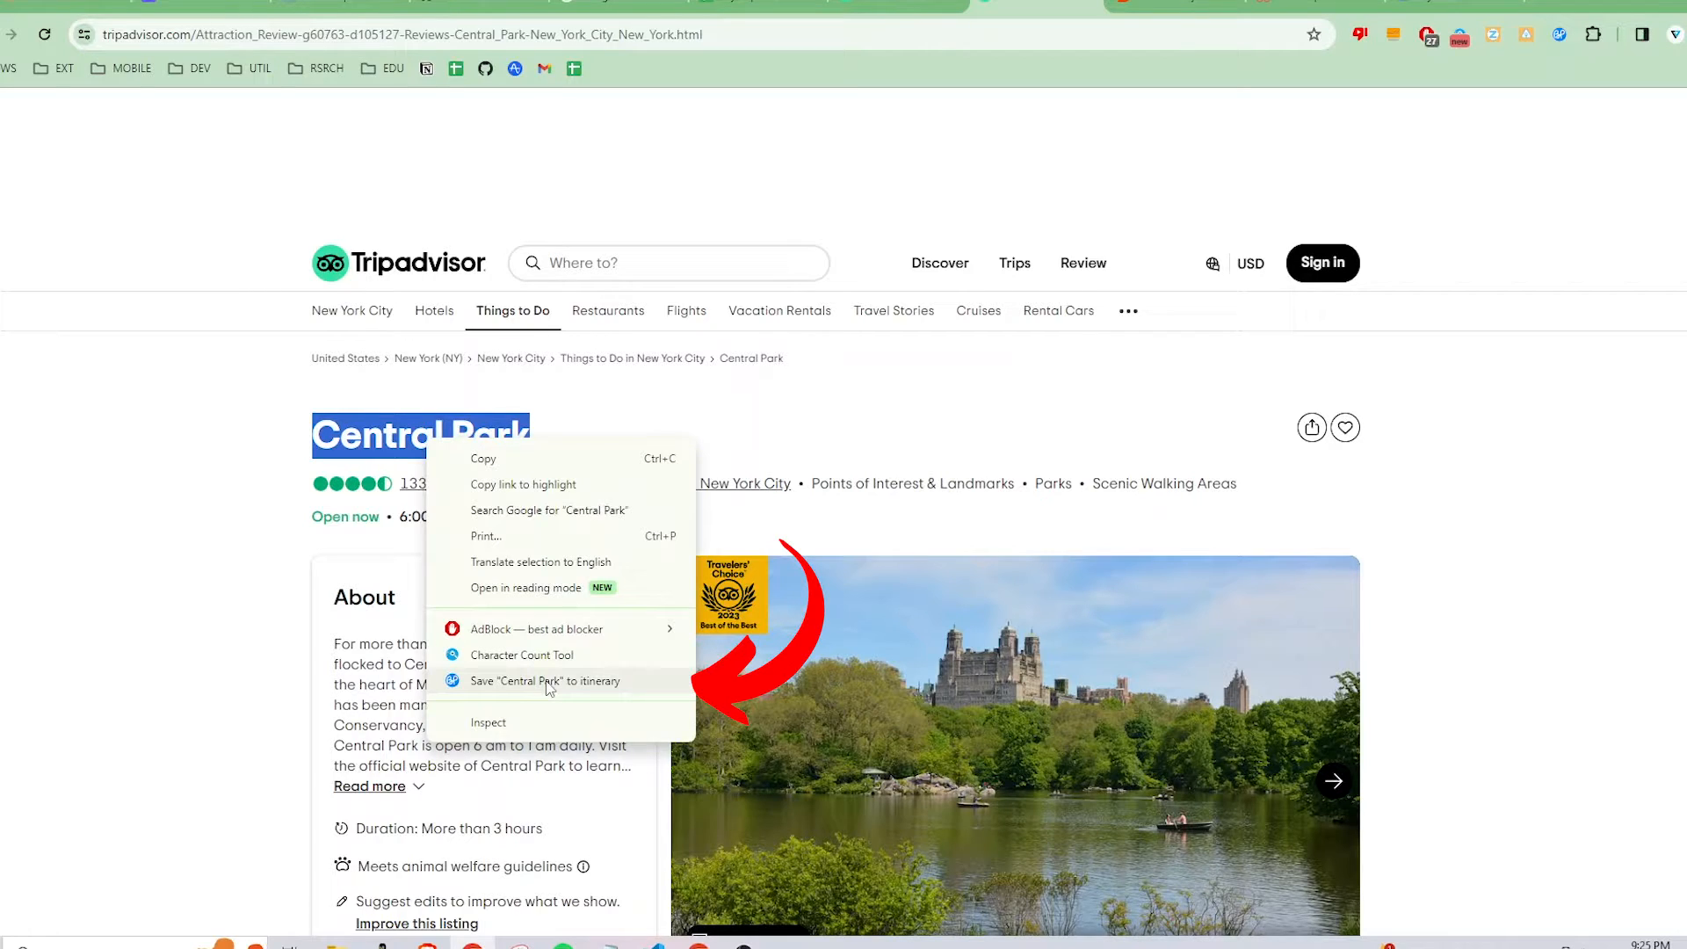
{"action": "left_click", "coordinate": [546, 682]}
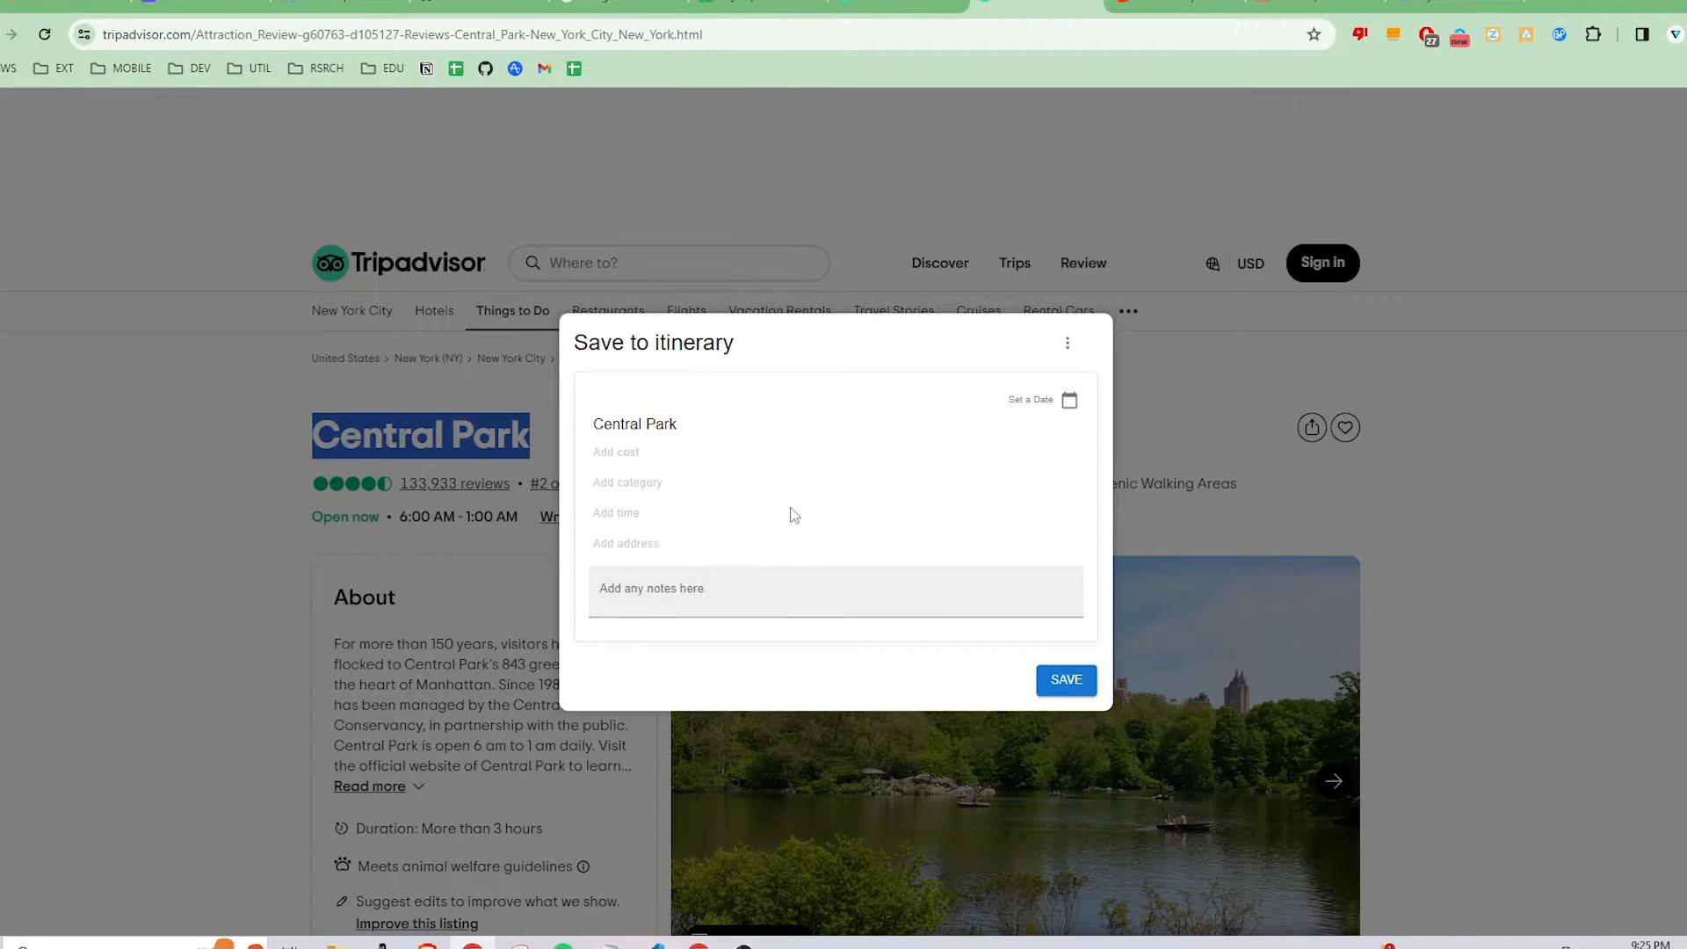
{"action": "left_click", "coordinate": [740, 436]}
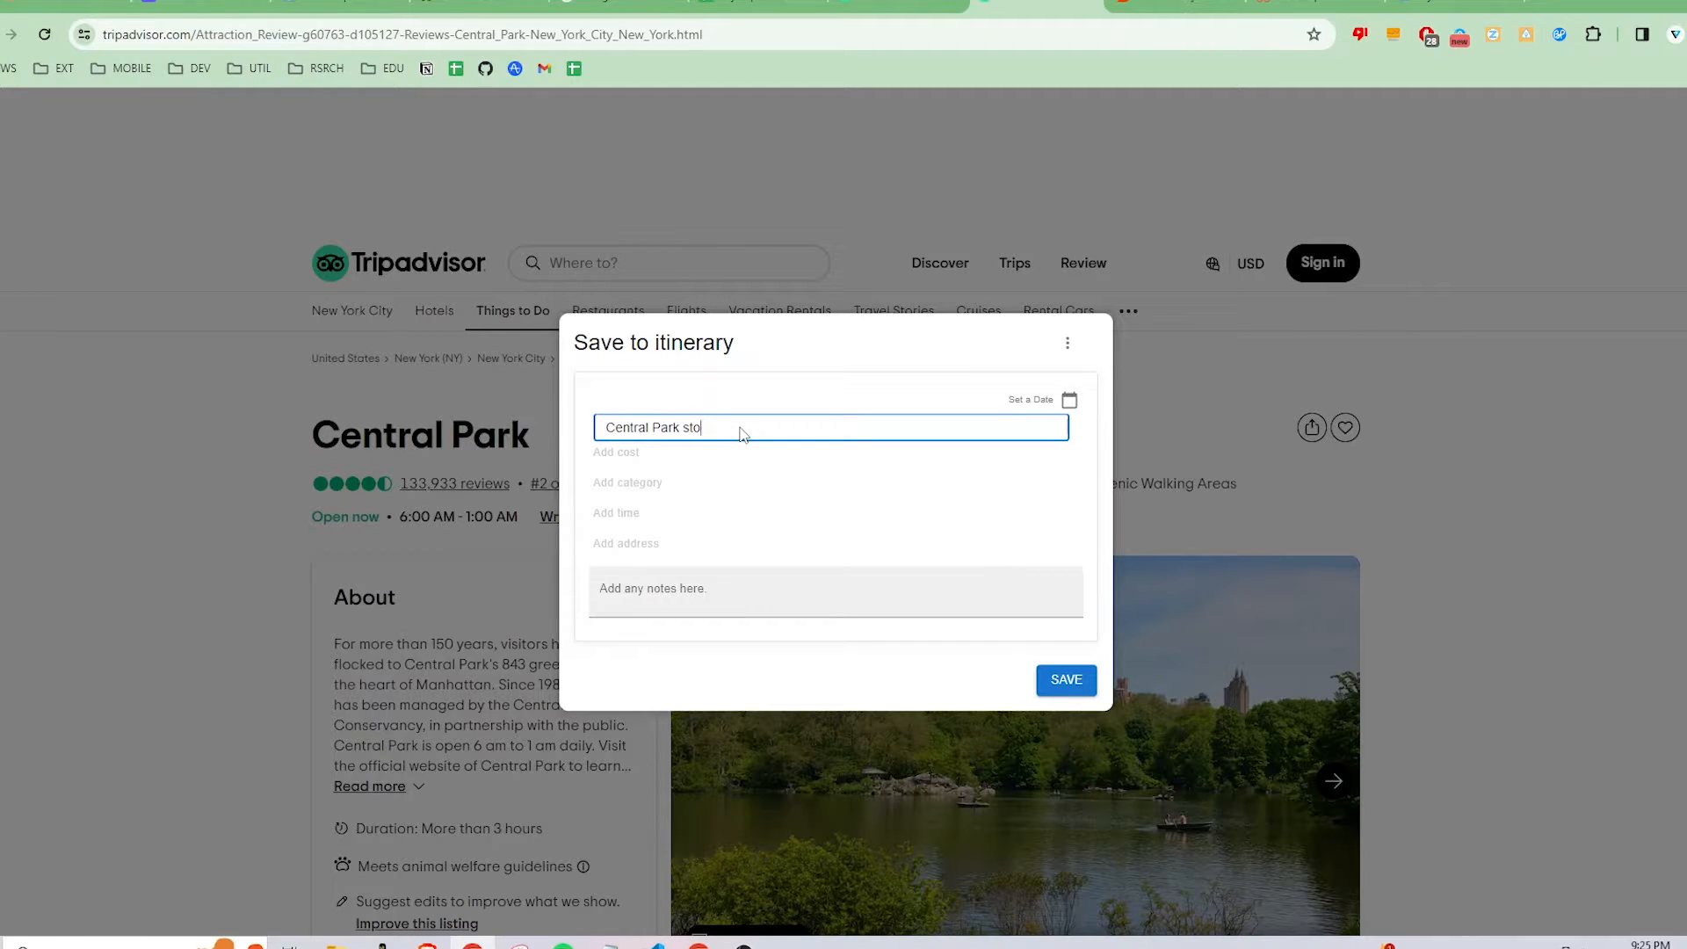
{"action": "type", "text": "stroll"}
{"action": "key", "text": "Return"}
- Set the activity's cost to $0.00 and its category to Parks and Nature
{"action": "left_click", "coordinate": [632, 461]}
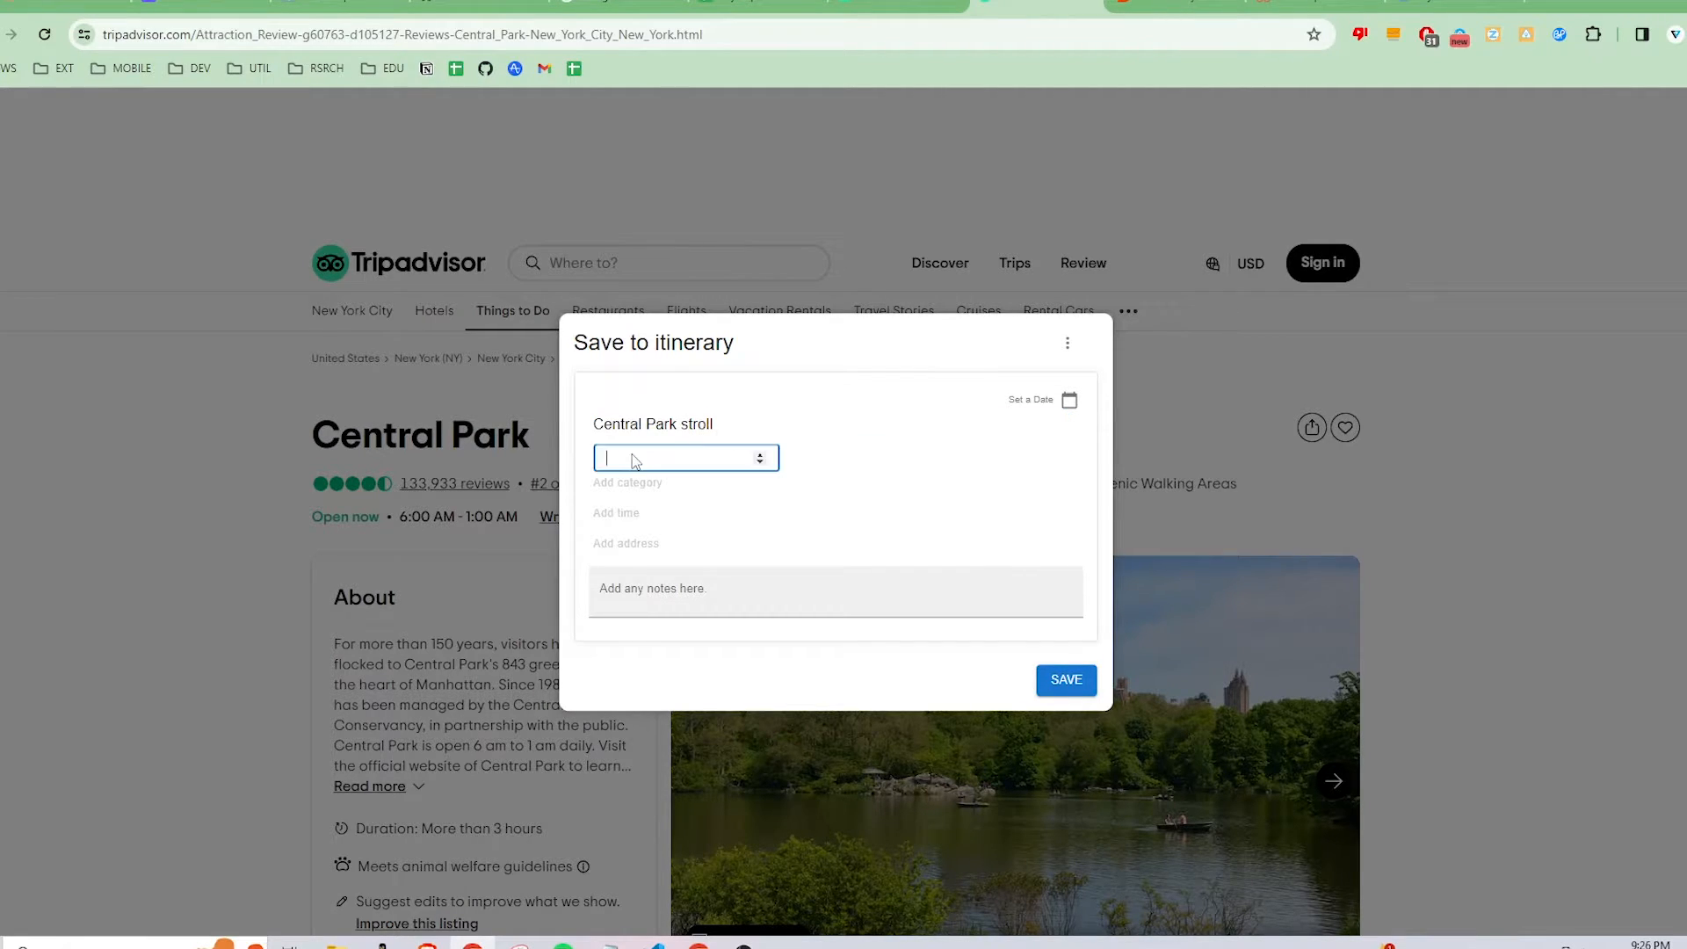
{"action": "left_click", "coordinate": [652, 485]}
{"action": "left_click", "coordinate": [652, 485]}
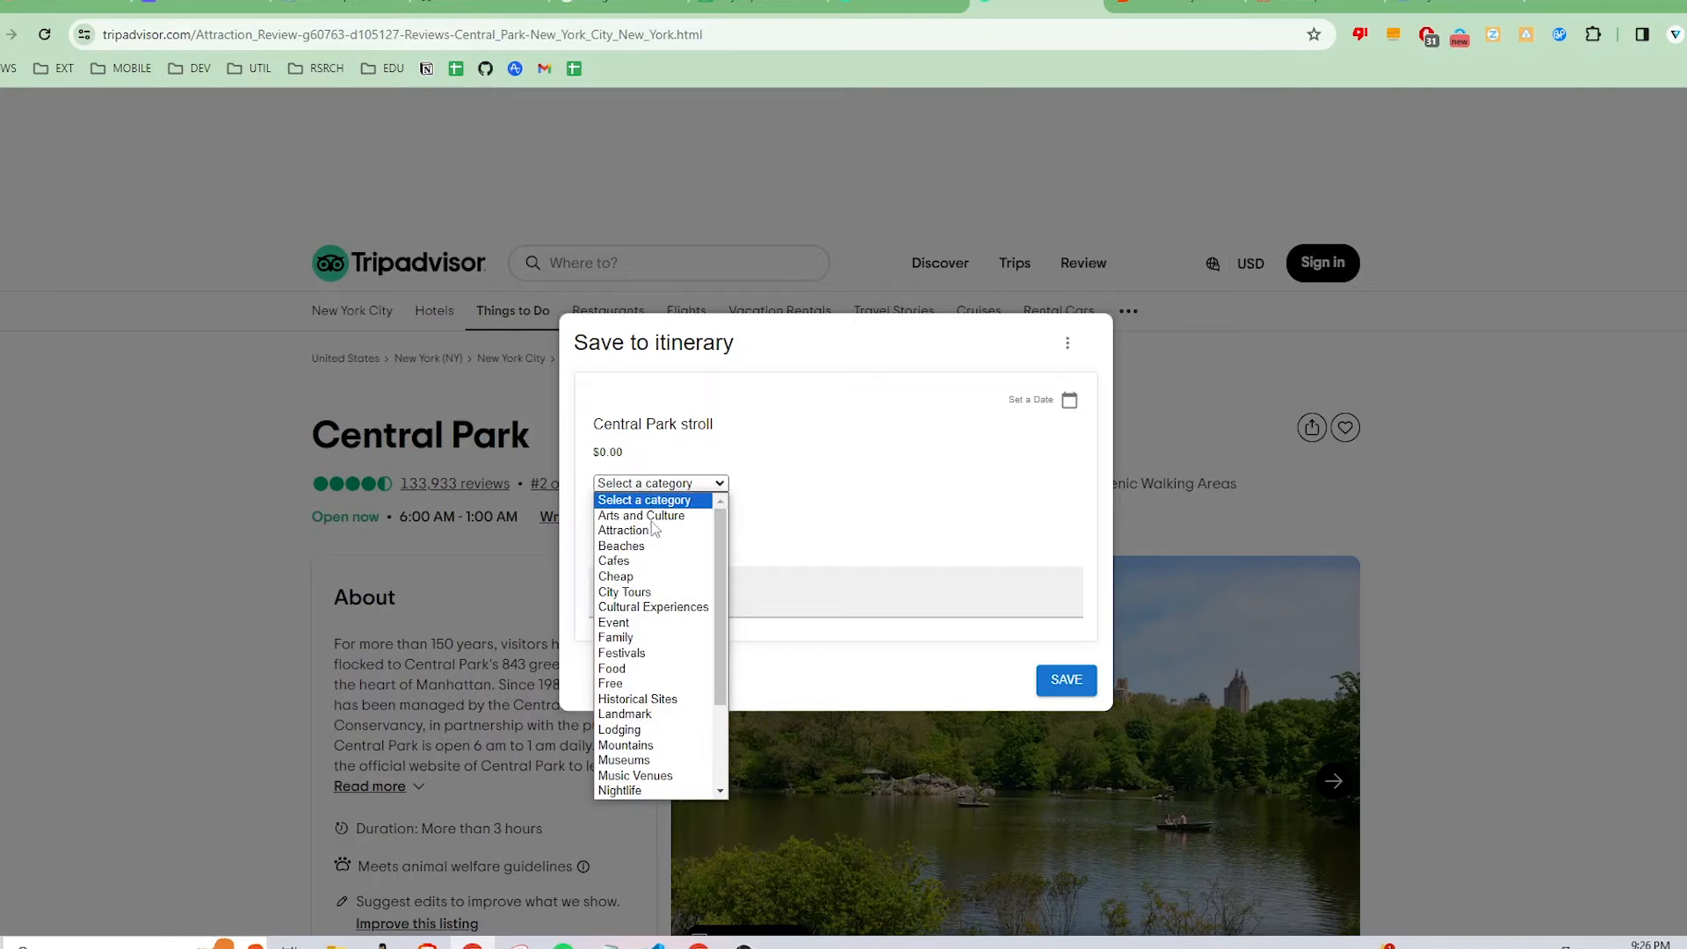
{"action": "scroll", "coordinate": [653, 616], "scroll_direction": "down", "scroll_amount": 3}
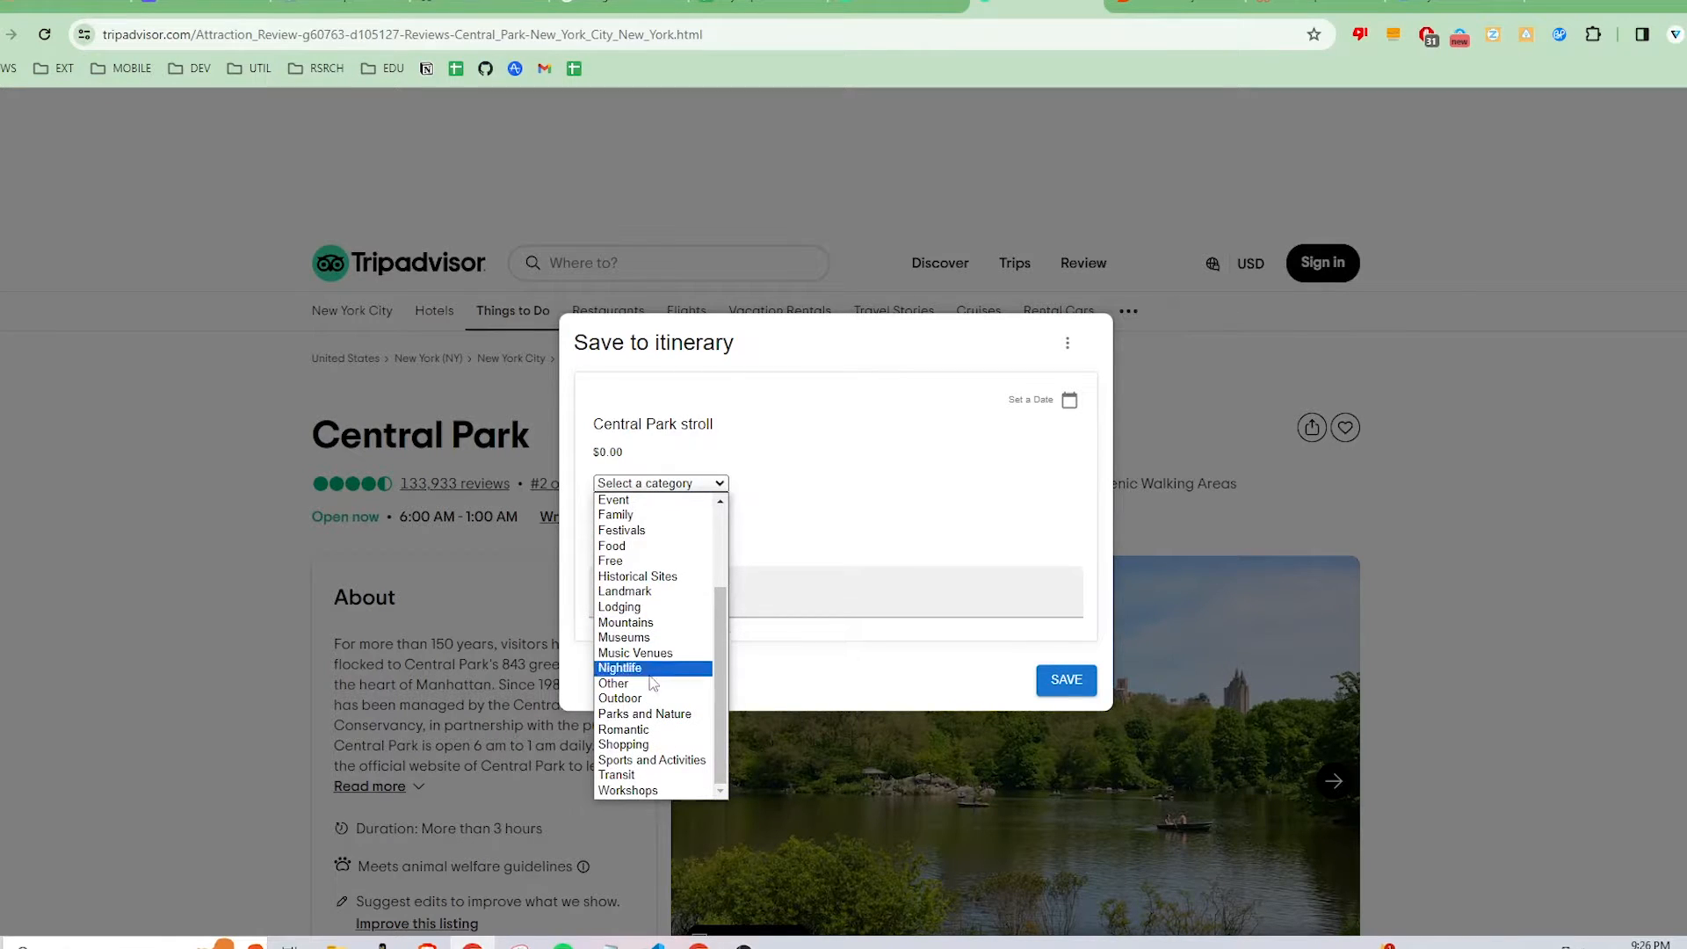
{"action": "left_click", "coordinate": [646, 714]}
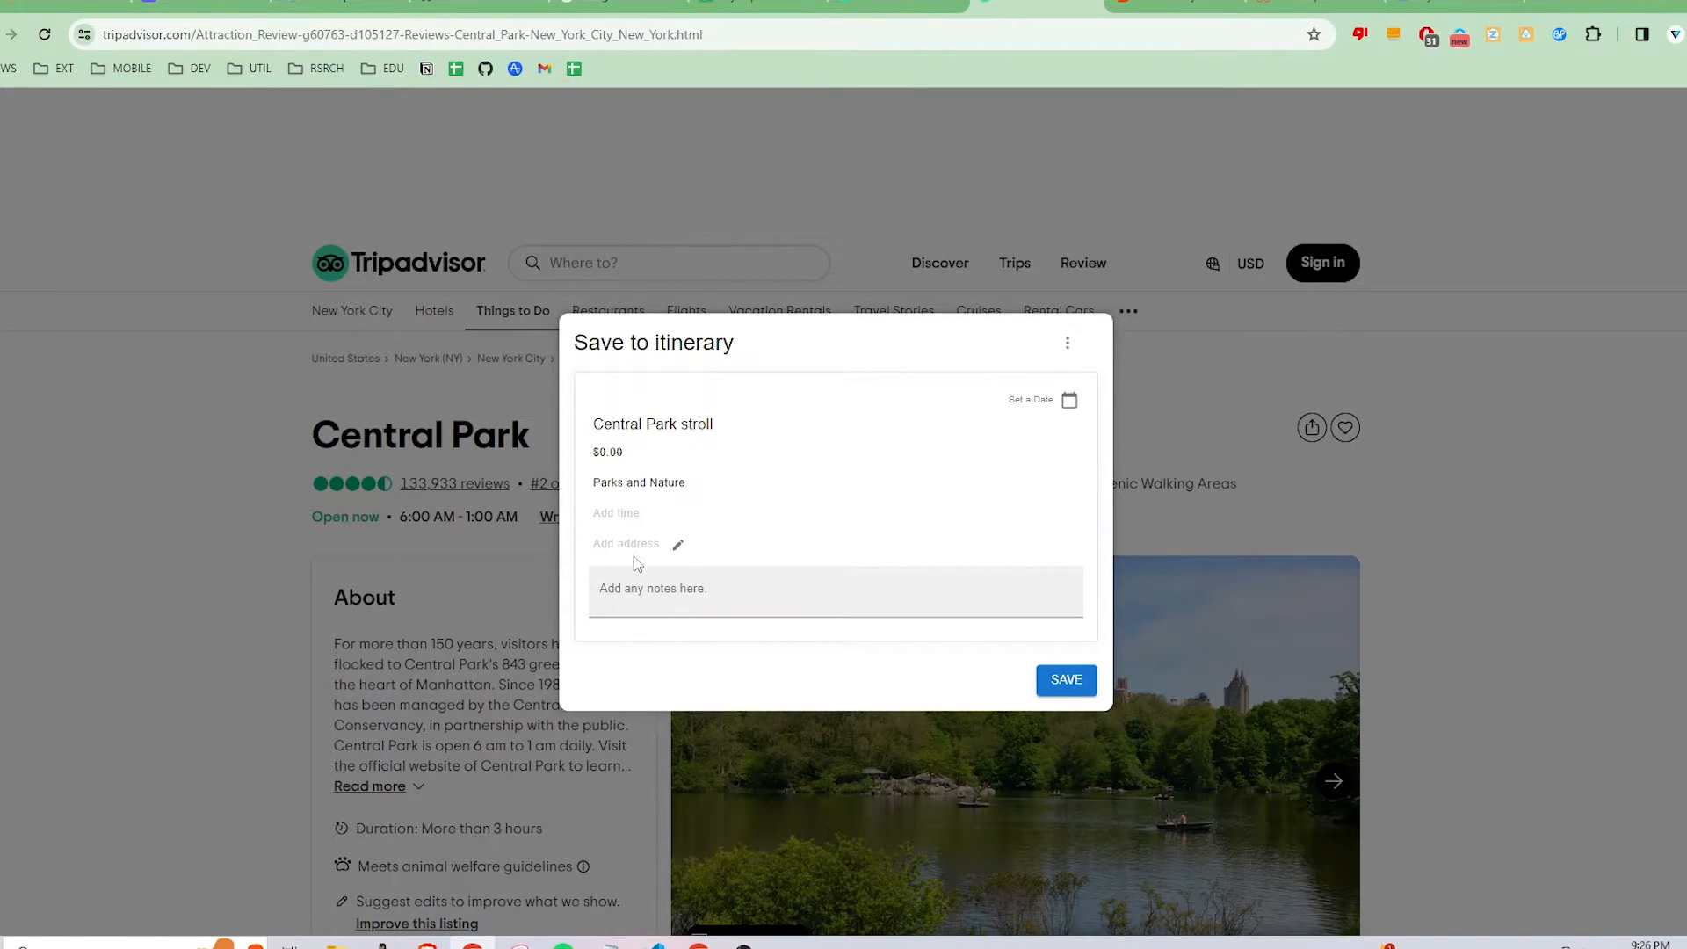
- Add the note "Check out the lake!", set the activity's date to 10/21/2024 and save it to the itinerary
{"action": "left_click", "coordinate": [649, 596]}
{"action": "type", "text": "Check out the lake!"}
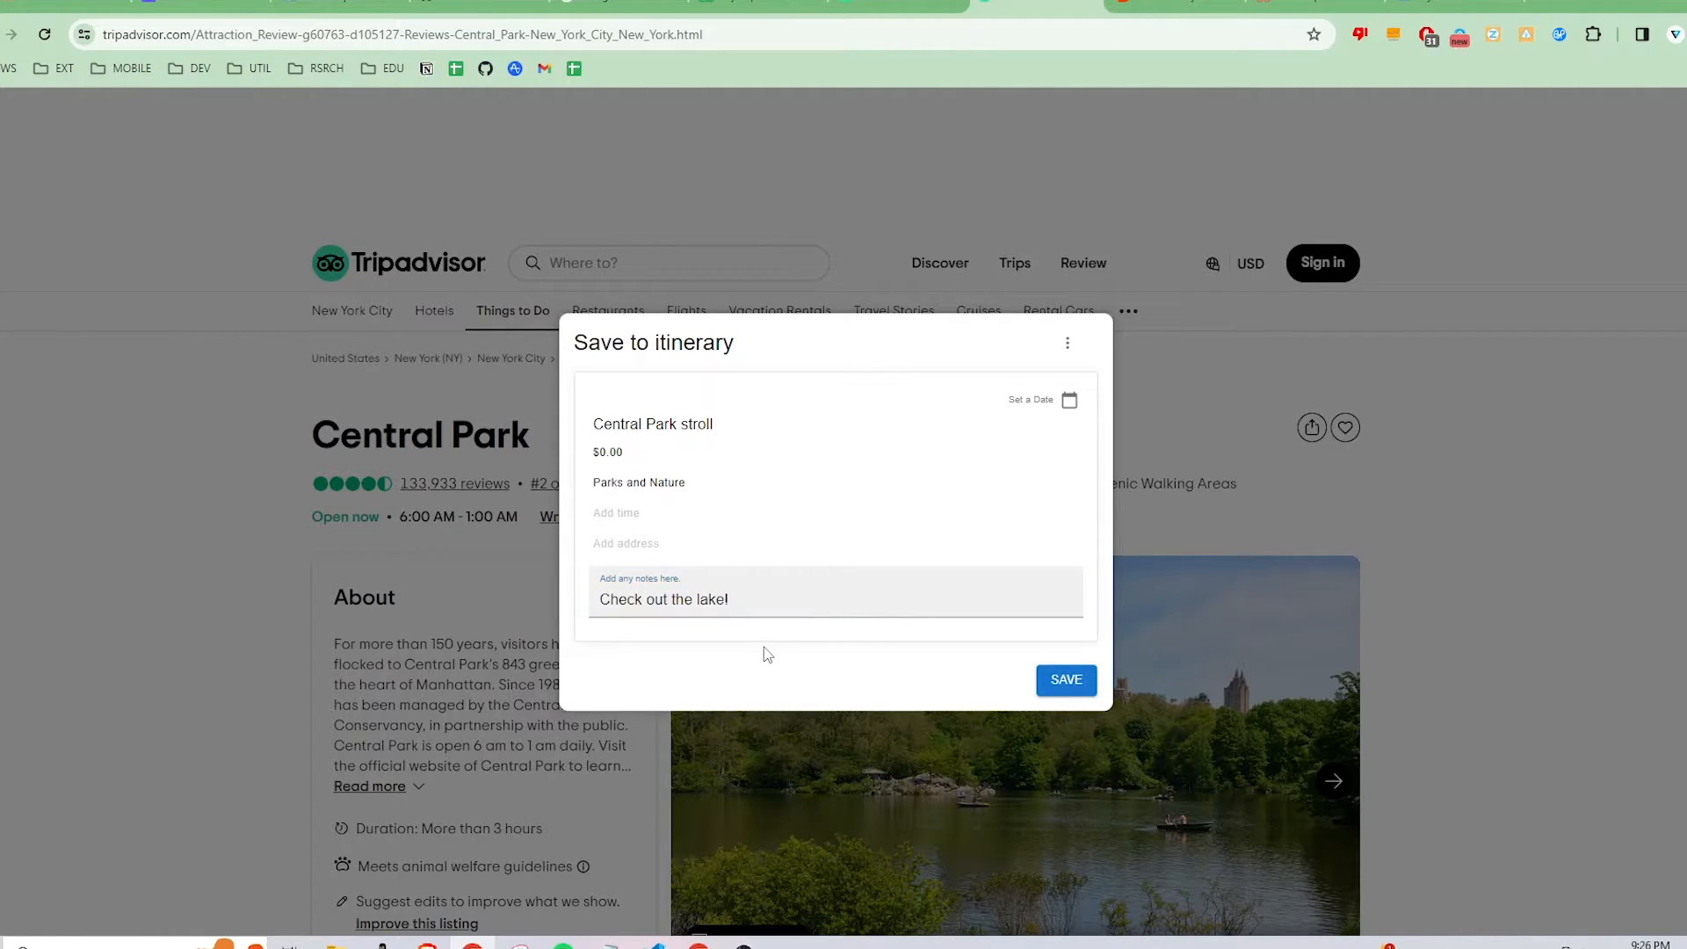
{"action": "left_click", "coordinate": [1070, 402]}
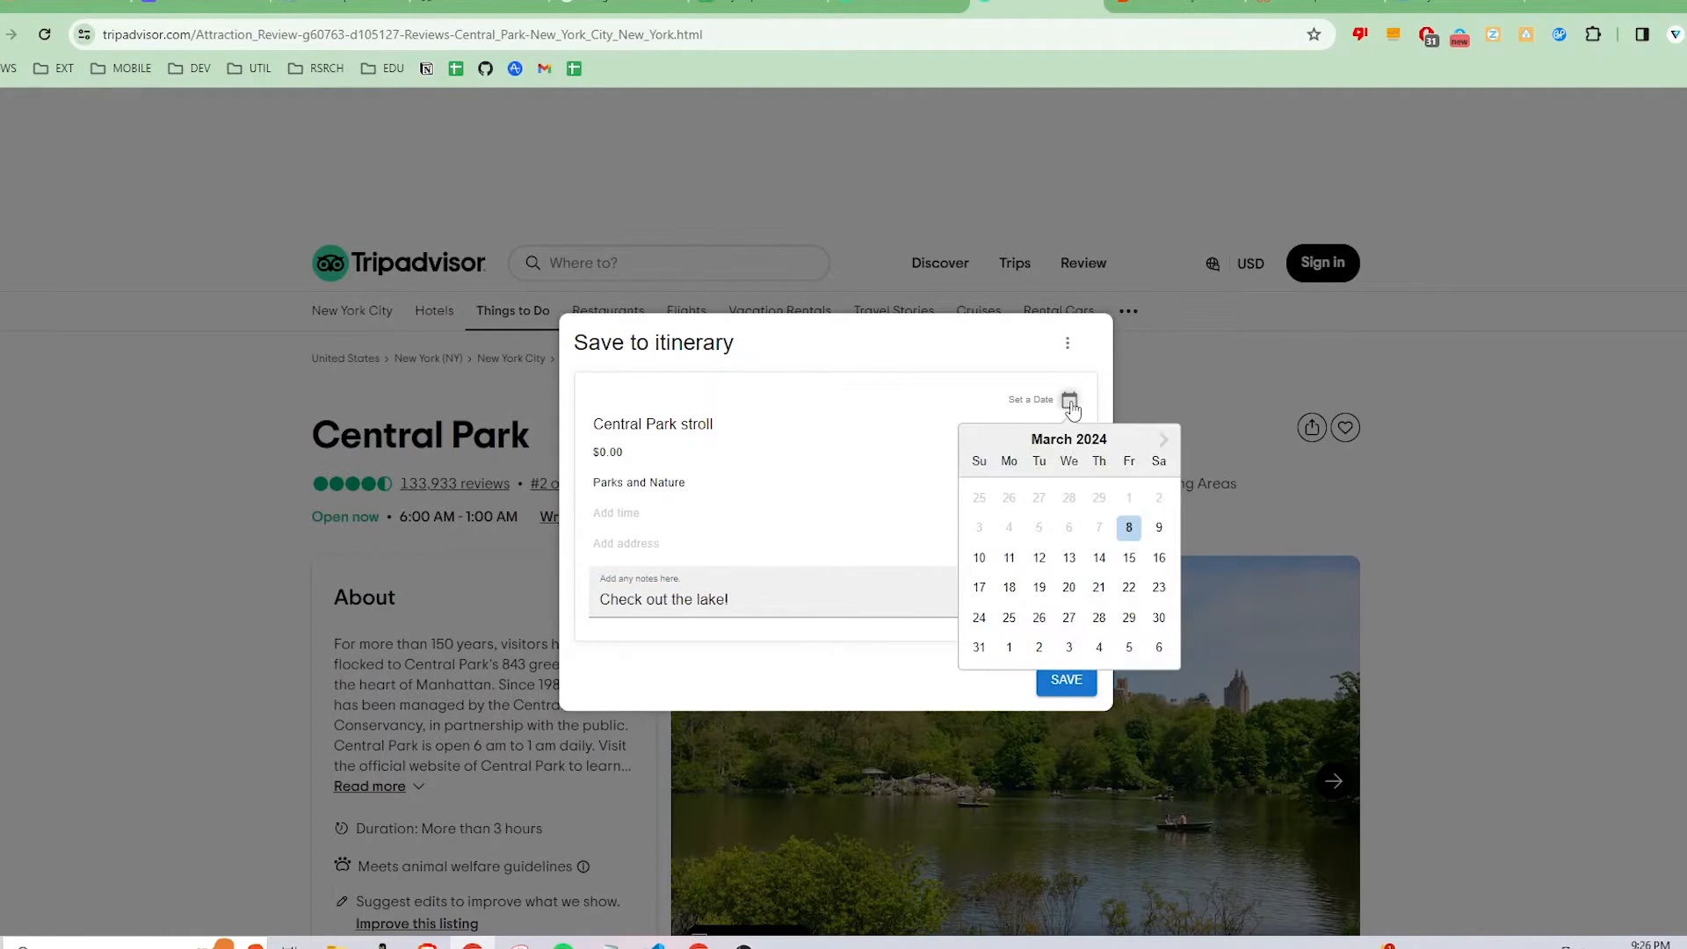
{"action": "left_click", "coordinate": [1164, 440]}
{"action": "left_click", "coordinate": [1163, 439]}
{"action": "left_click", "coordinate": [1163, 440]}
{"action": "left_click", "coordinate": [1163, 439]}
{"action": "left_click", "coordinate": [1164, 439]}
{"action": "left_click", "coordinate": [1164, 439]}
{"action": "left_click", "coordinate": [1163, 440]}
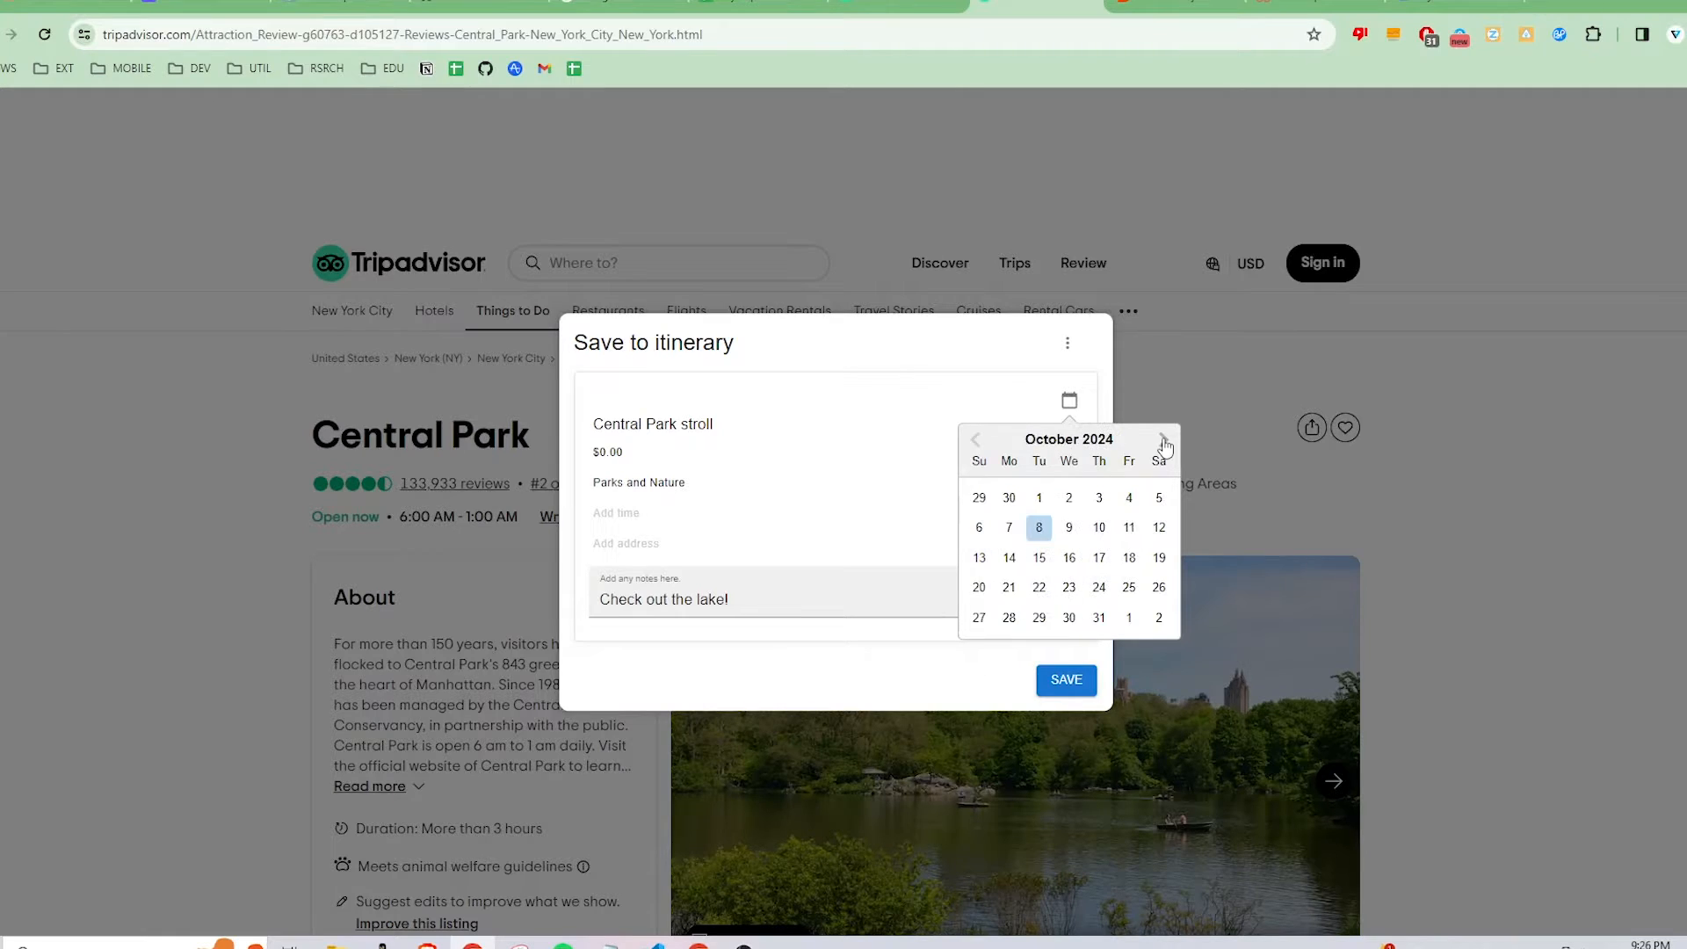
{"action": "left_click", "coordinate": [1009, 587]}
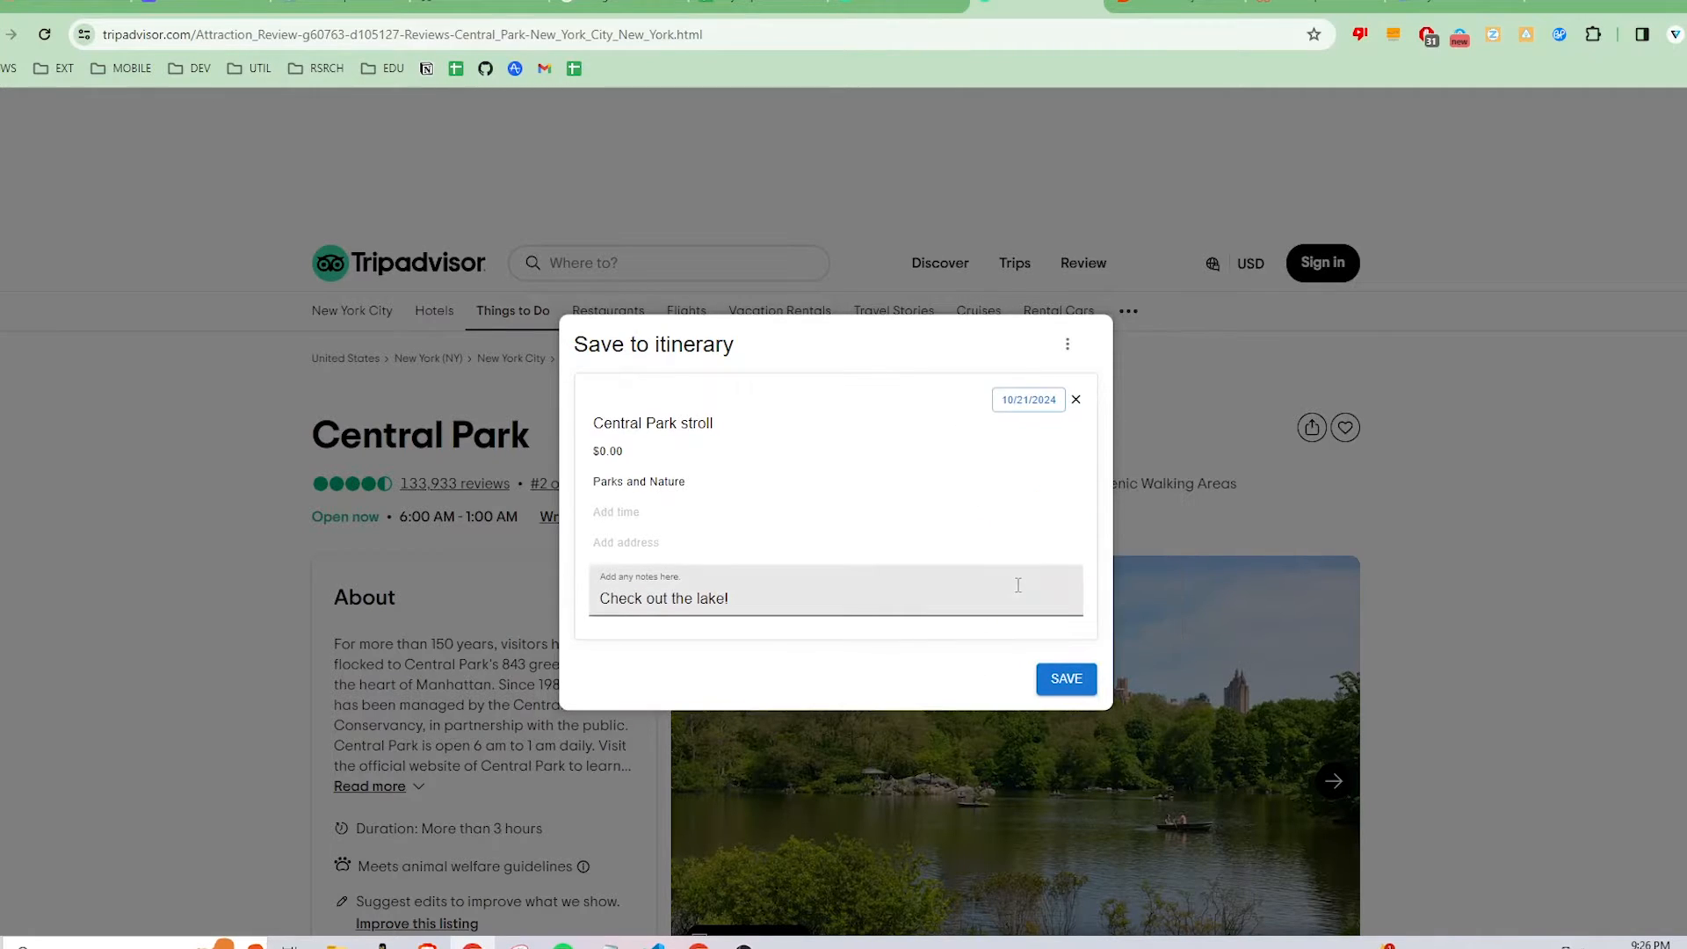
{"action": "left_click", "coordinate": [1063, 682]}
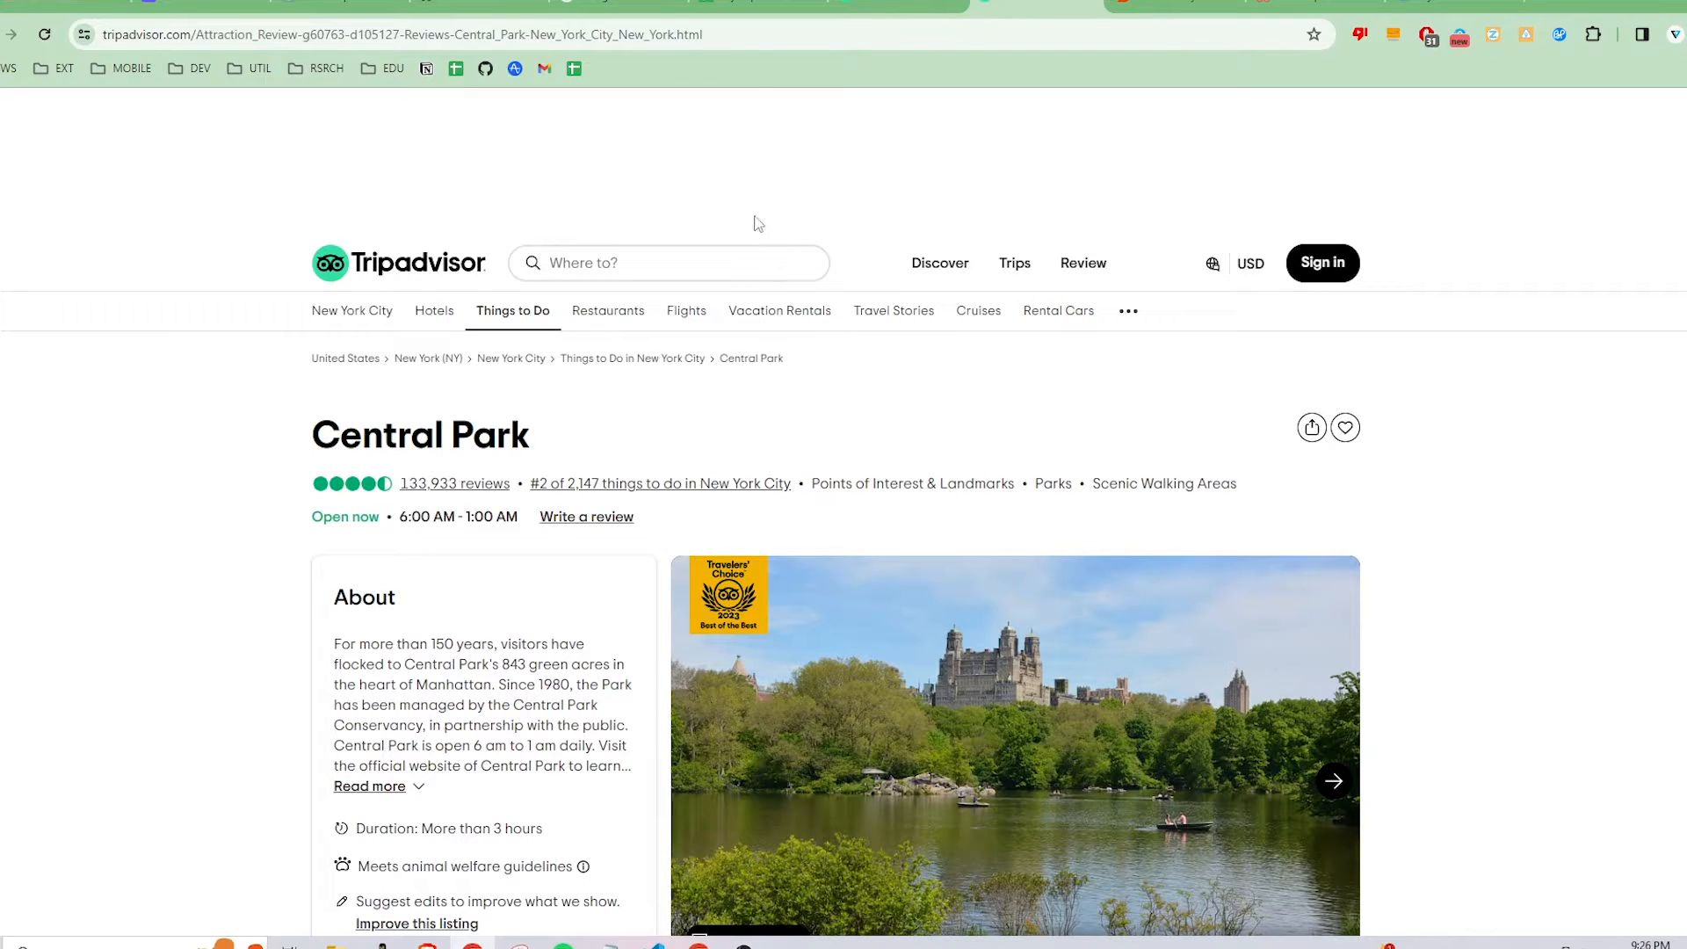
- Return to the New York trip spreadsheet and check the Central Park stroll row, previewing its link
{"action": "left_click", "coordinate": [756, 9]}
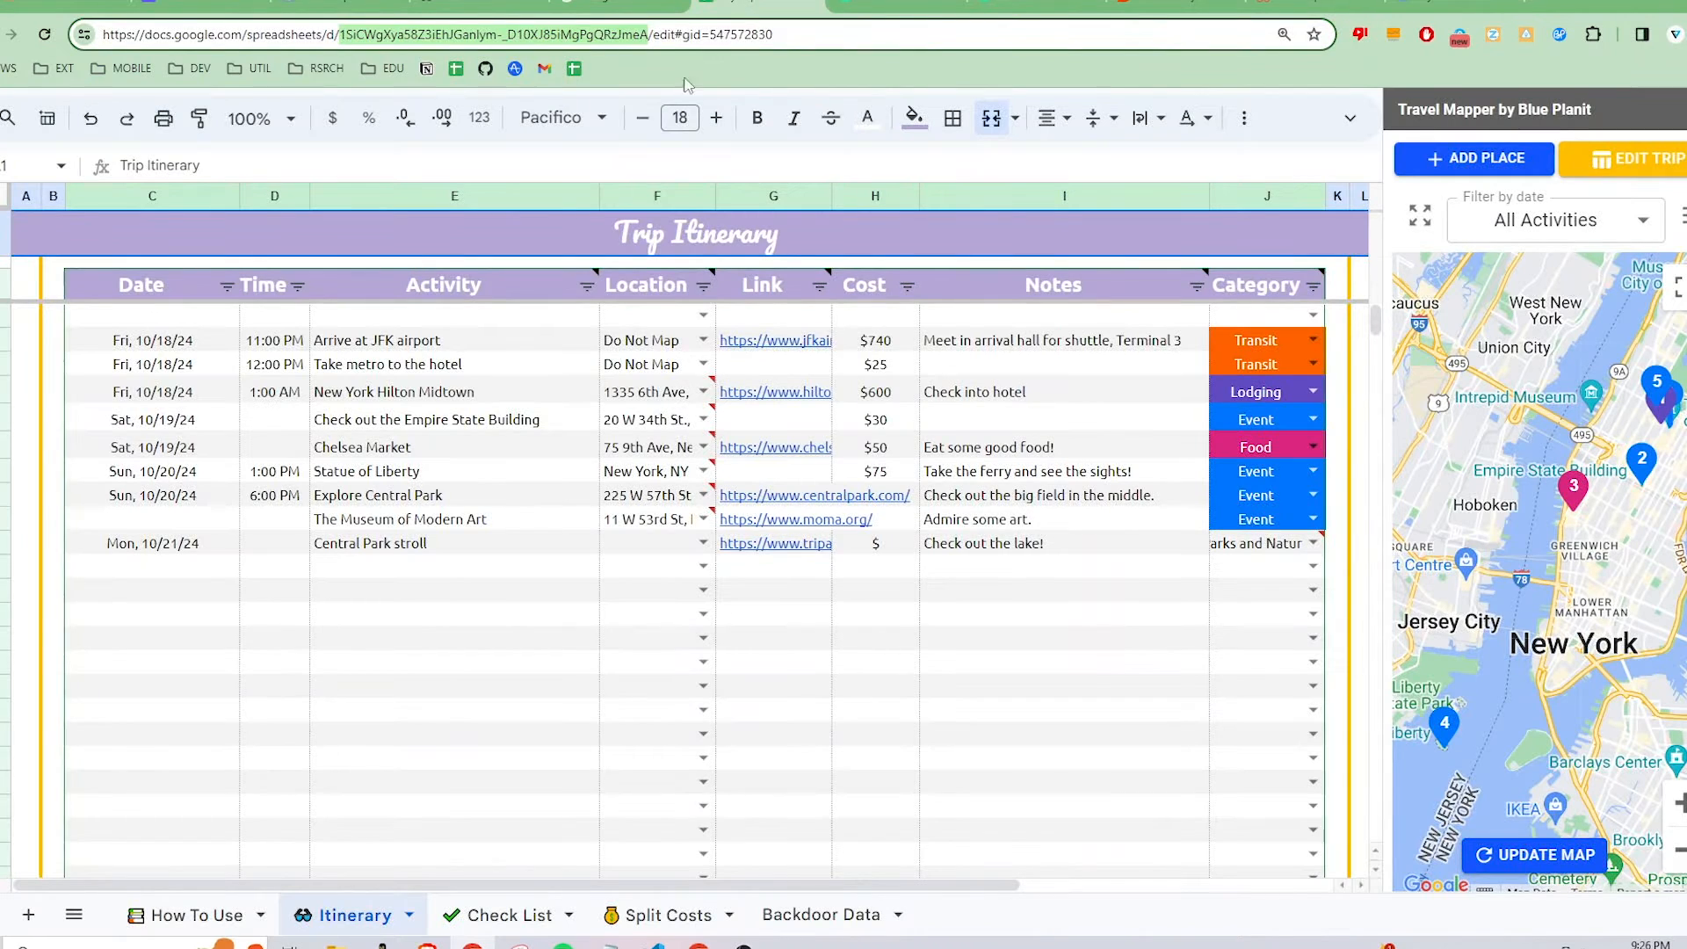
{"action": "left_click", "coordinate": [4, 542]}
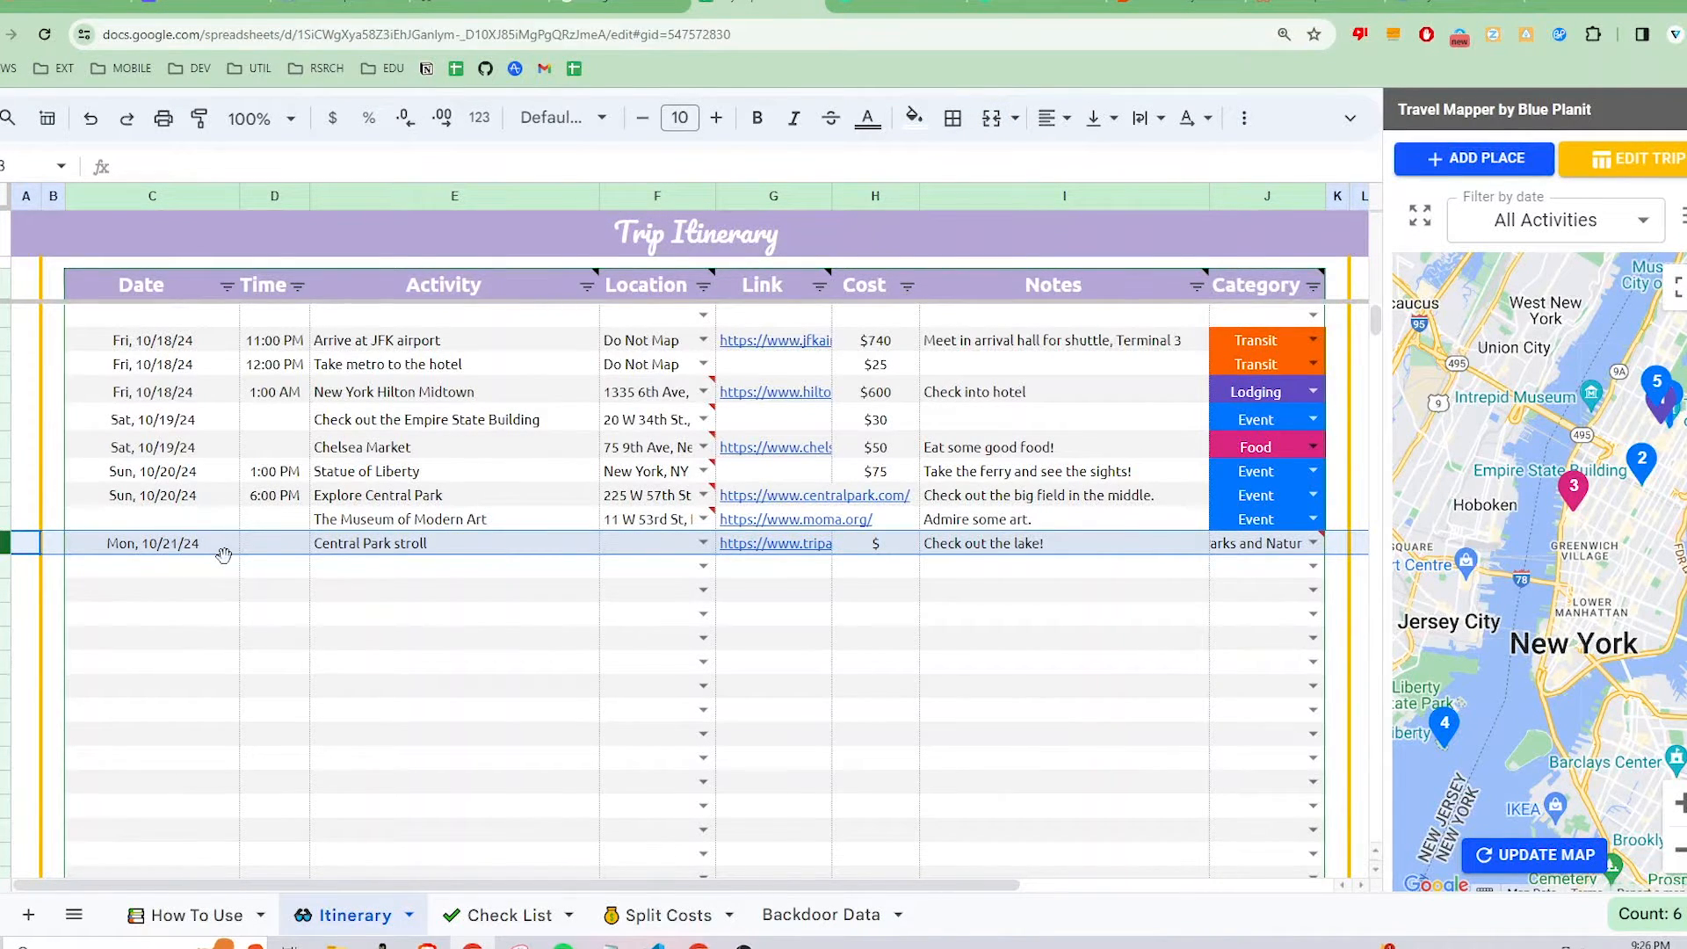
{"action": "mouse_move", "coordinate": [788, 545]}
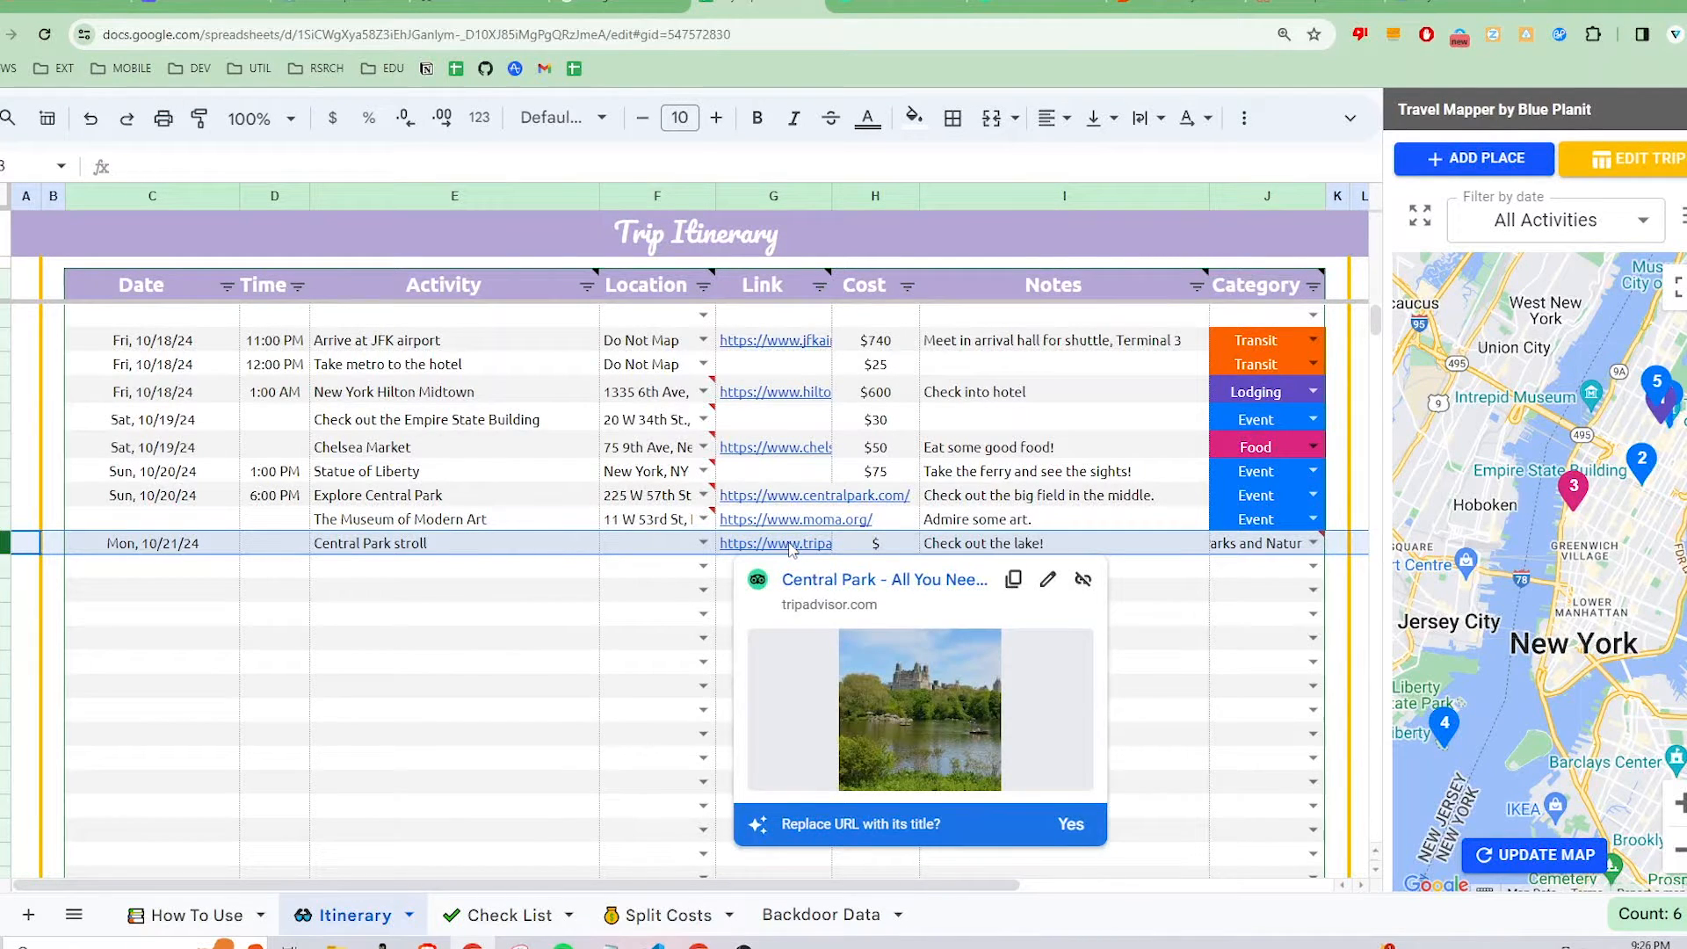
- Switch to the r/AskNYC "What's on your NYC Bucket List?" thread on Reddit and look through the comments for an activity
{"action": "left_click", "coordinate": [1116, 710]}
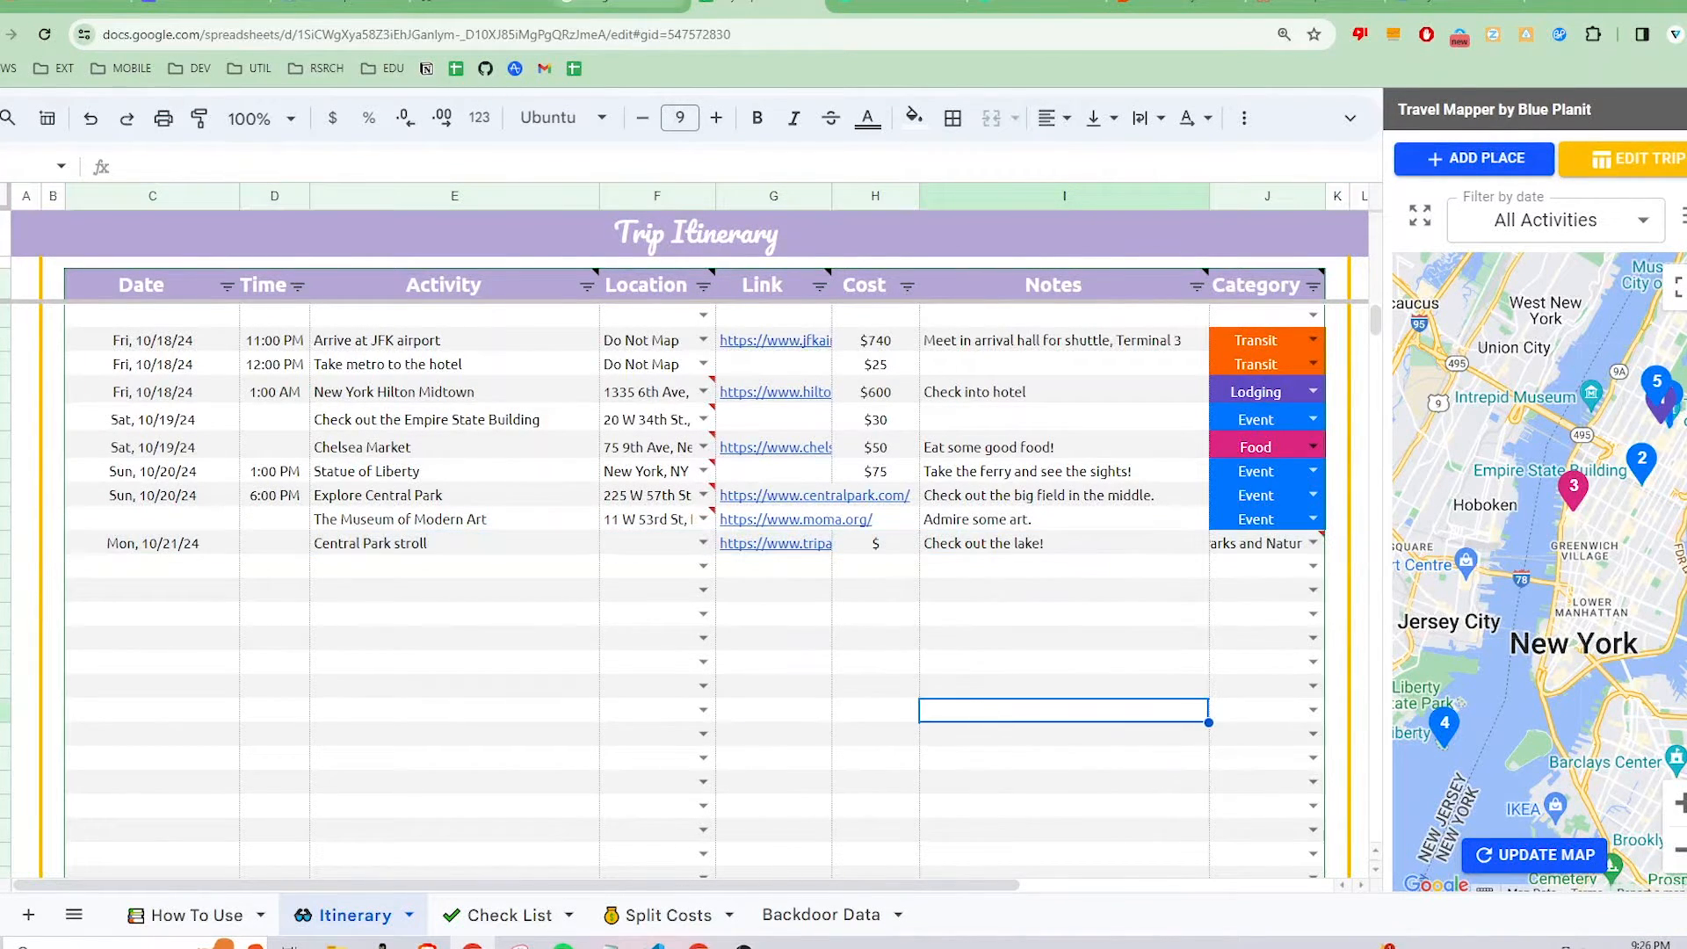
{"action": "left_click", "coordinate": [1175, 5]}
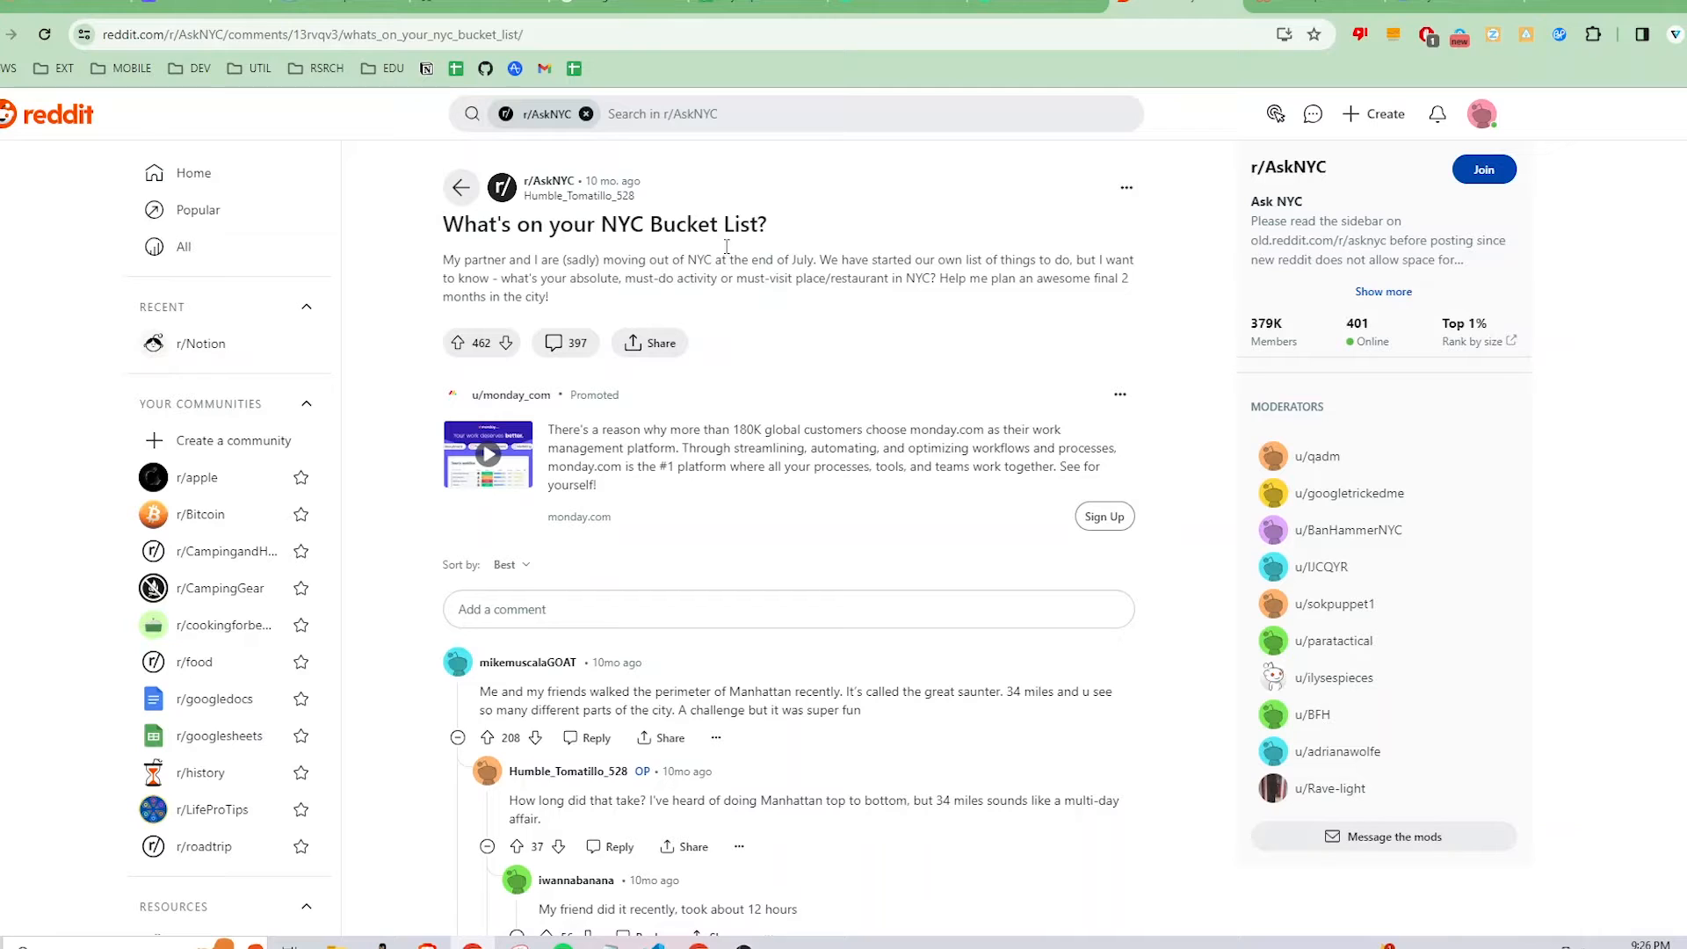
{"action": "left_click_drag", "start_coordinate": [439, 233], "coordinate": [767, 230]}
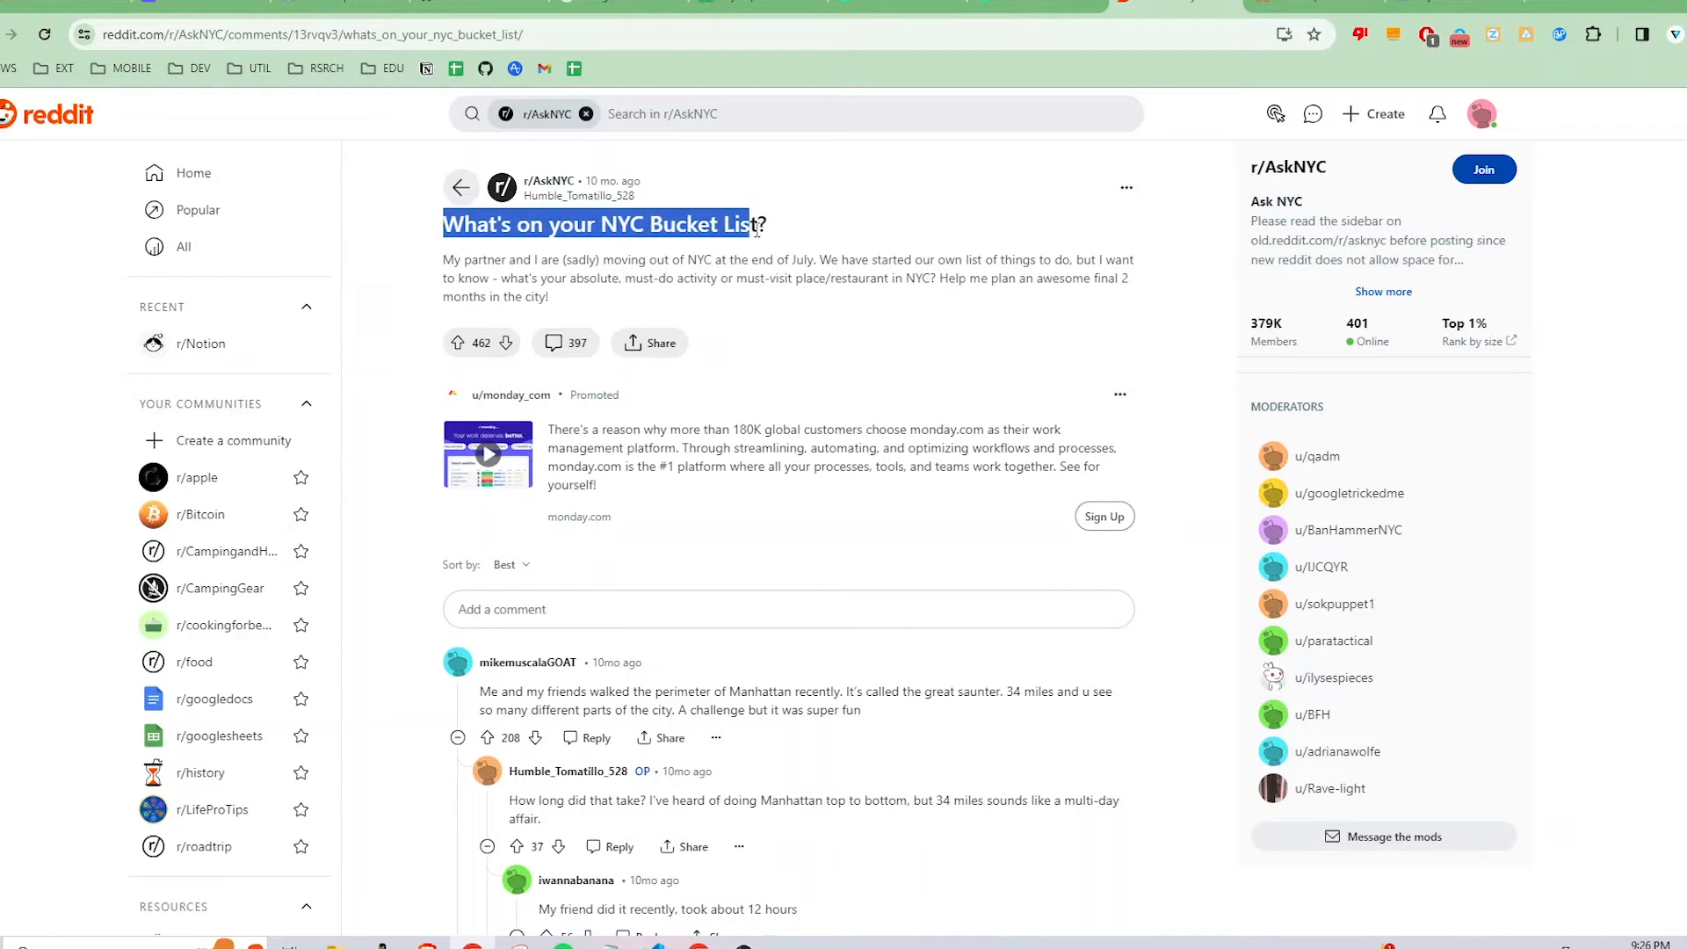
{"action": "left_click", "coordinate": [817, 266]}
{"action": "scroll", "coordinate": [757, 307], "scroll_direction": "down", "scroll_amount": 20}
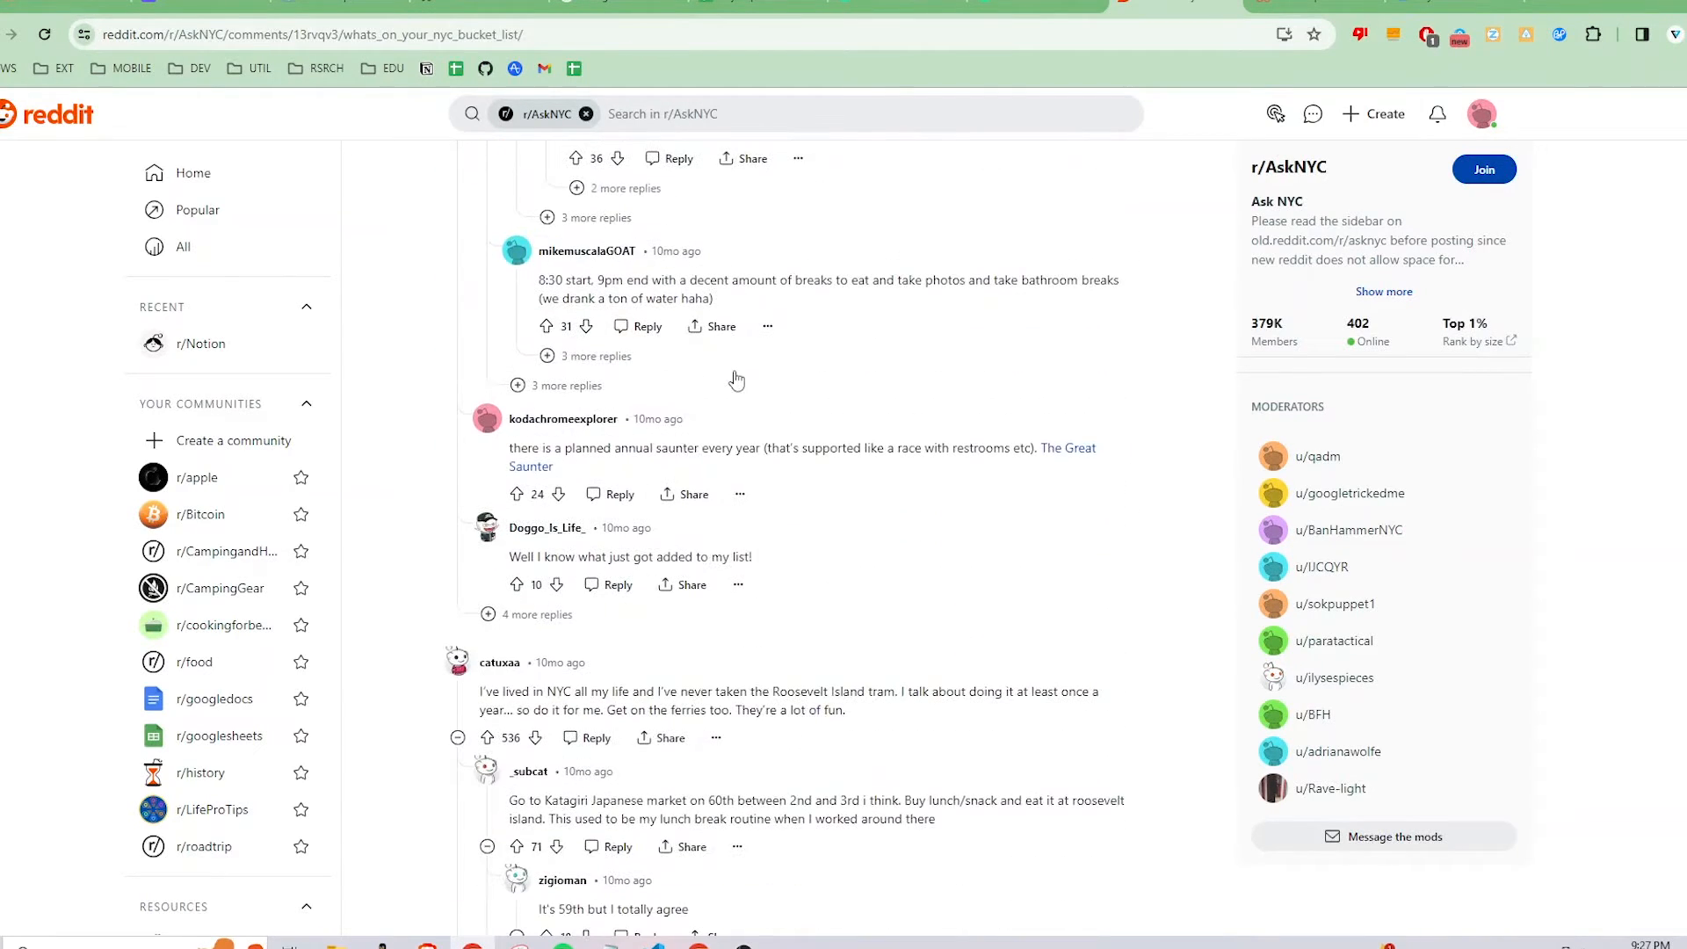
{"action": "scroll", "coordinate": [736, 379], "scroll_direction": "up", "scroll_amount": 3}
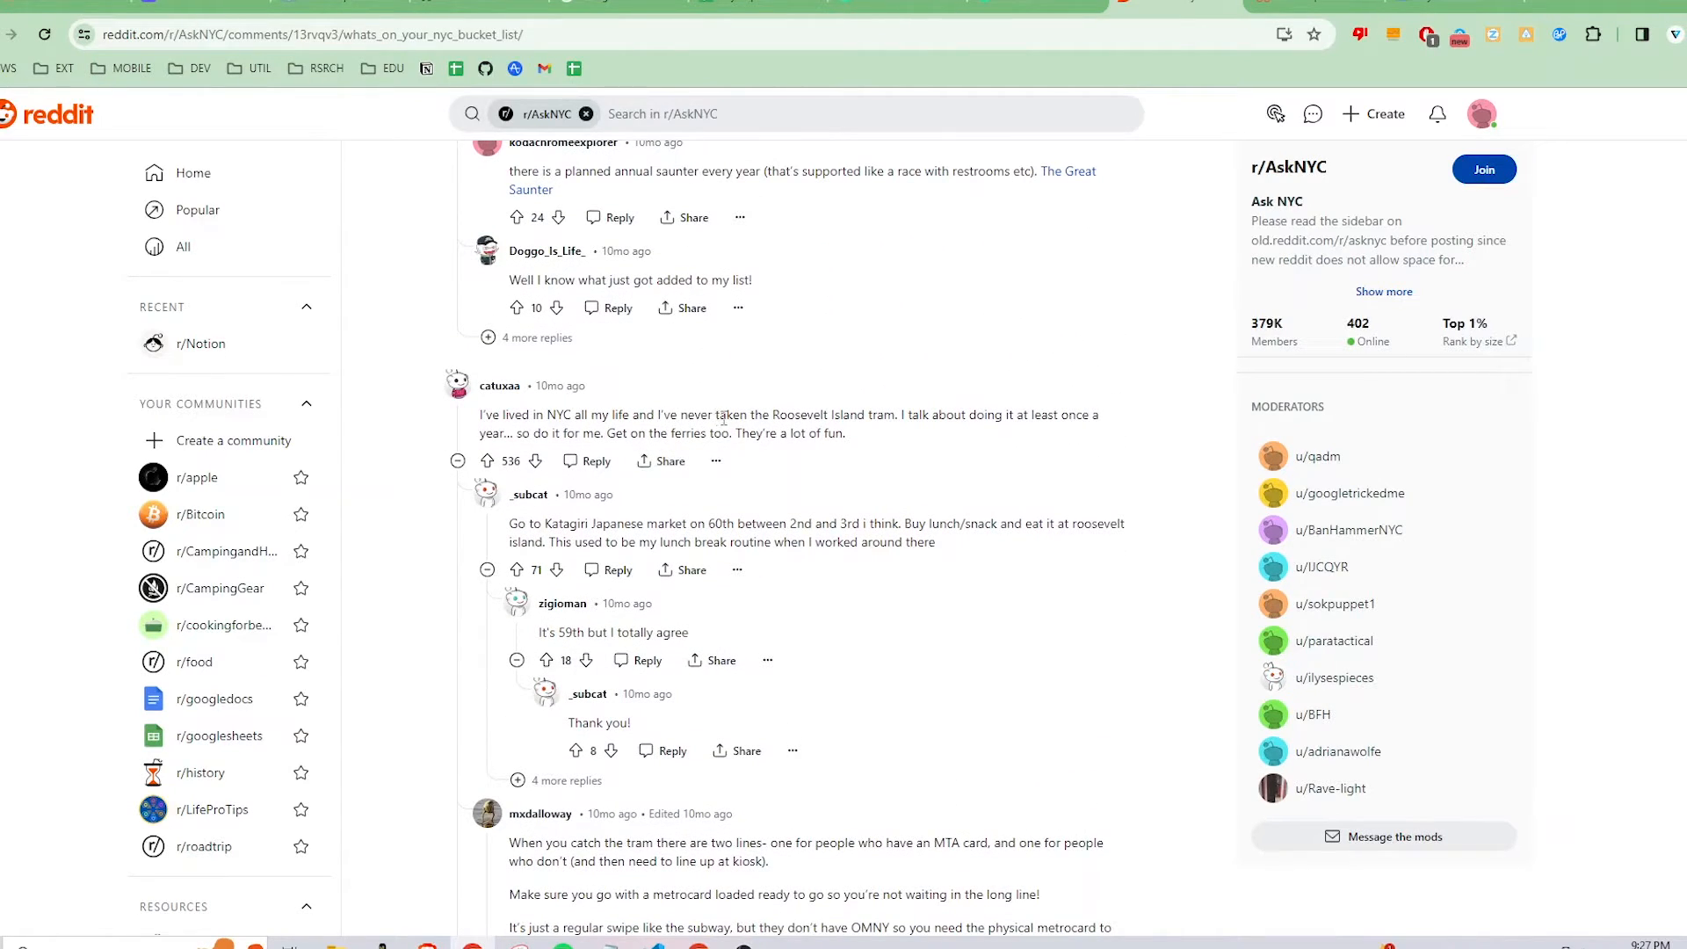
- Send the comment text "taken the Roosevelt Island tram" to the itinerary form and rename the activity "Take the Roosevelt Island tram"
{"action": "left_click_drag", "start_coordinate": [724, 418], "coordinate": [895, 417]}
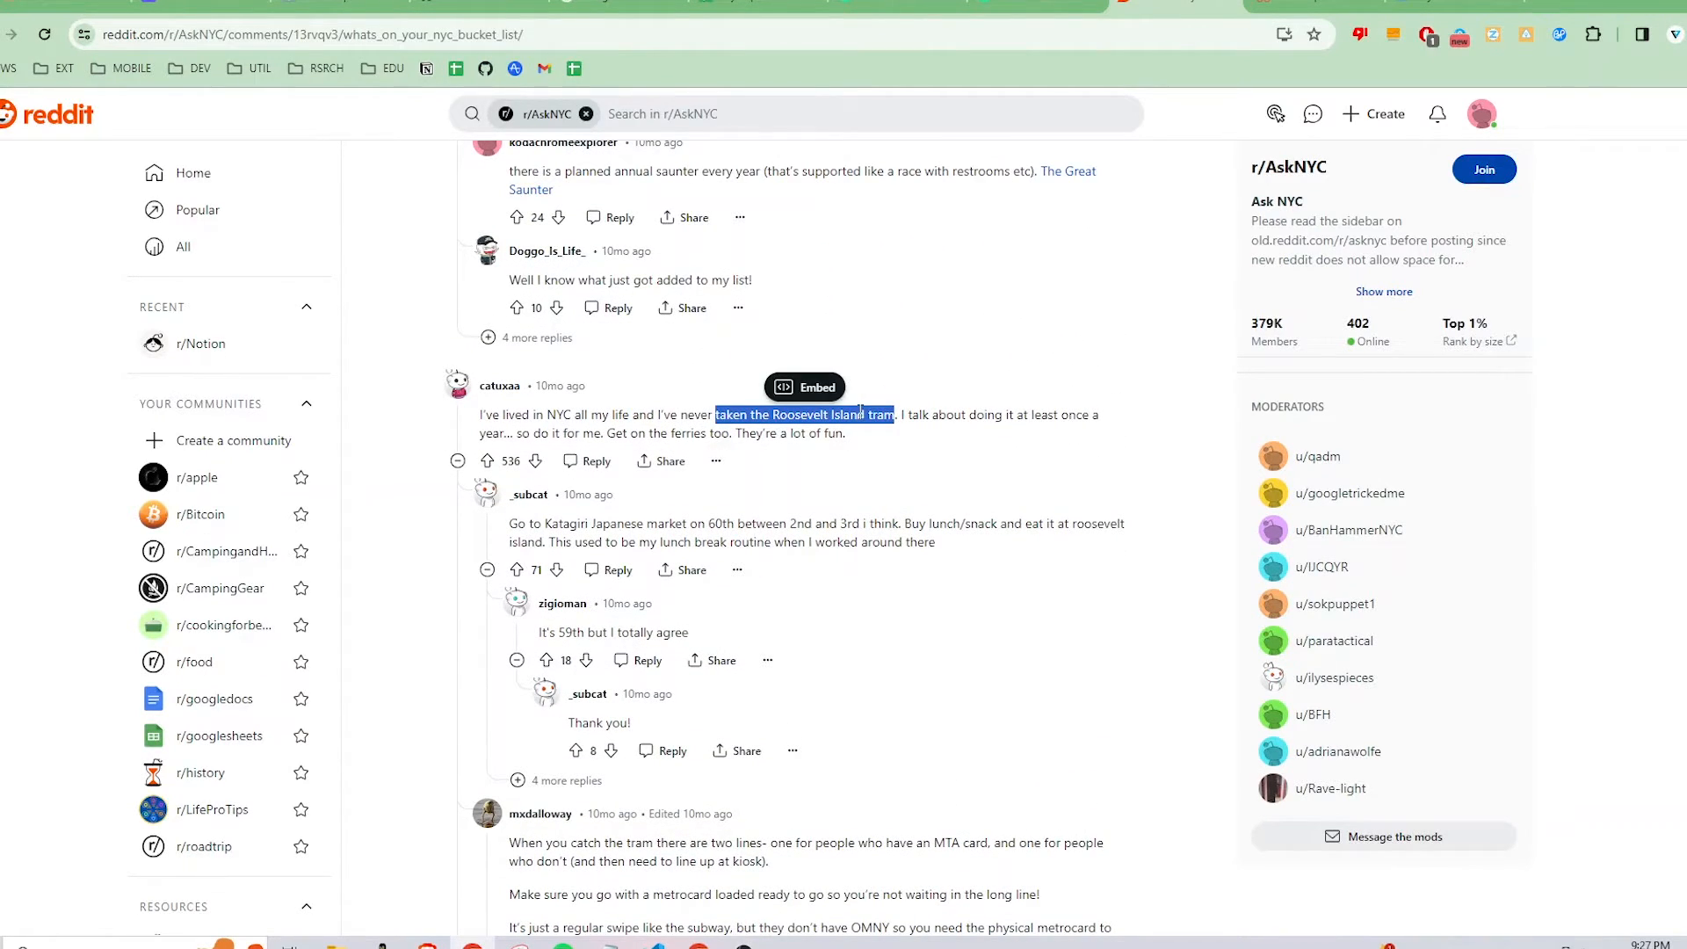
{"action": "right_click", "coordinate": [861, 412]}
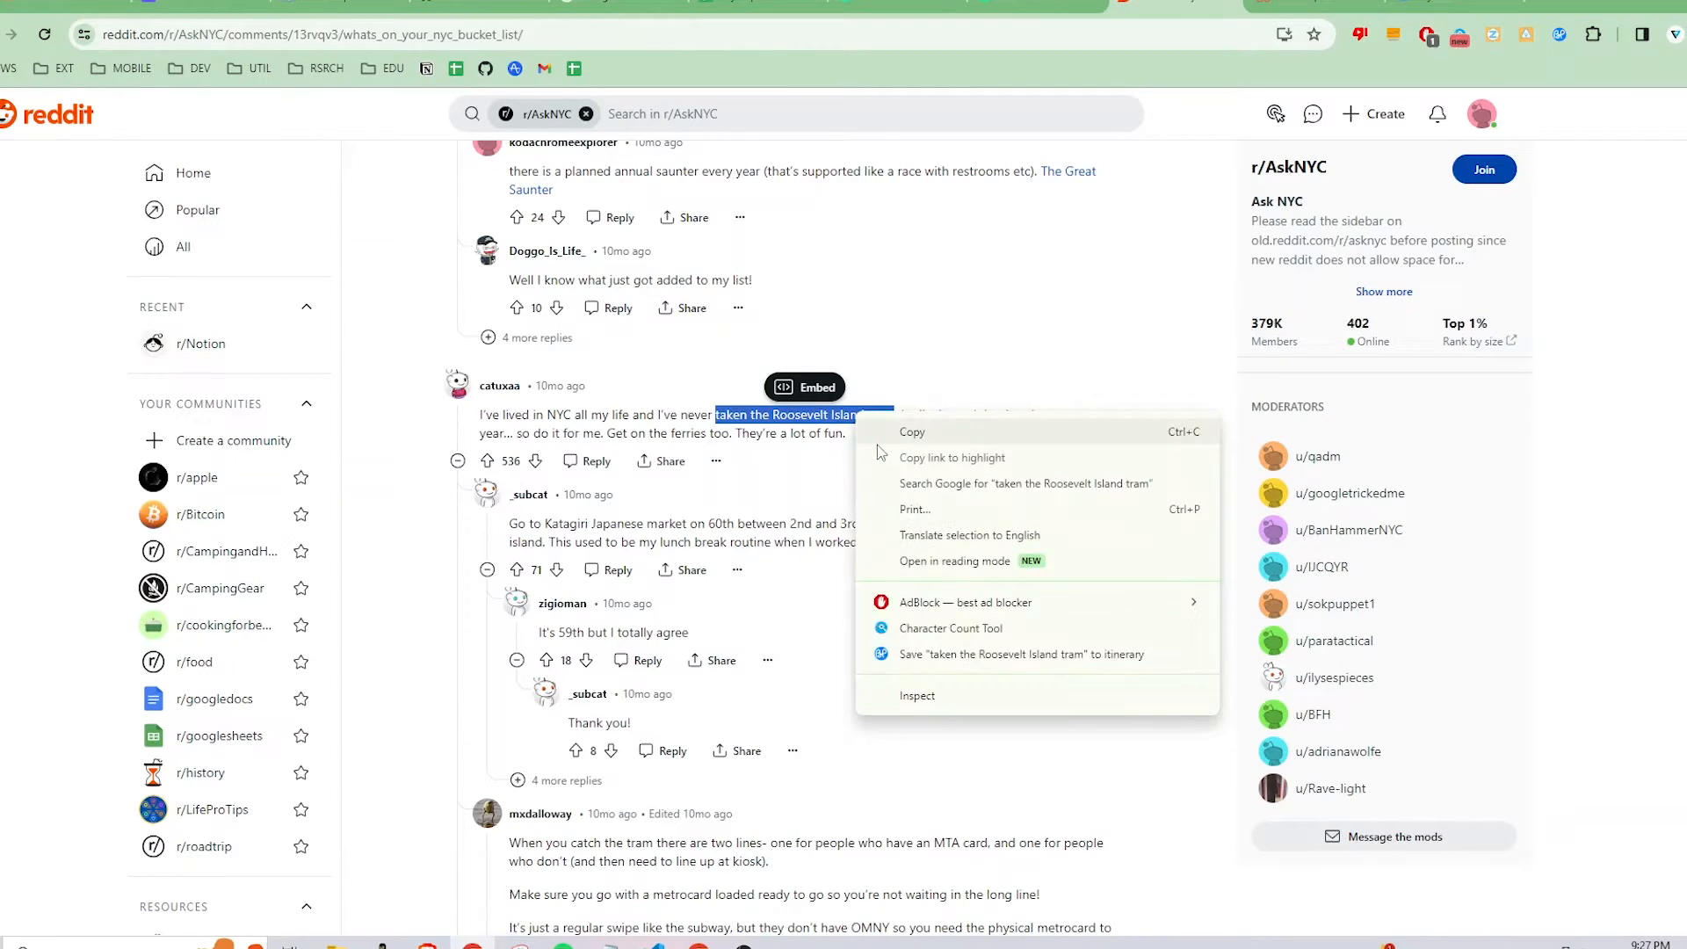
{"action": "left_click", "coordinate": [953, 655]}
{"action": "left_click", "coordinate": [610, 429]}
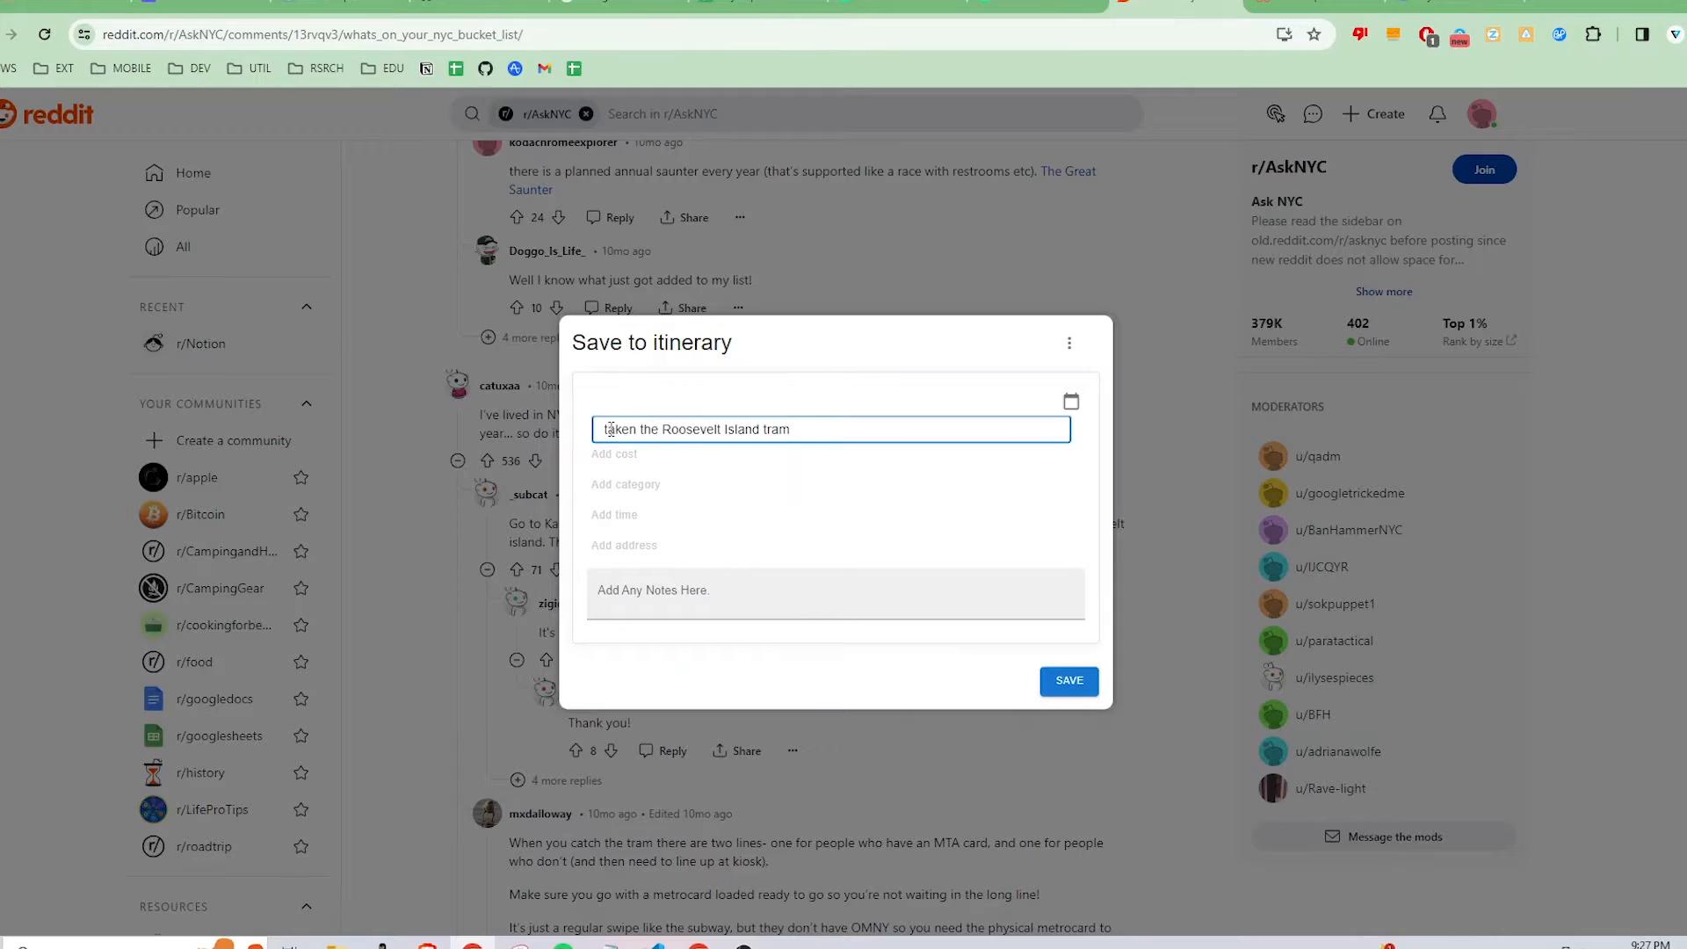
{"action": "key", "text": "BackSpace"}
{"action": "type", "text": "T"}
{"action": "left_click", "coordinate": [638, 429]}
{"action": "key", "text": "BackSpace"}
{"action": "left_click", "coordinate": [808, 458]}
- Set the tram activity's cost to $20.00 and its category to Historical Sites
{"action": "left_click", "coordinate": [622, 456]}
{"action": "type", "text": "20"}
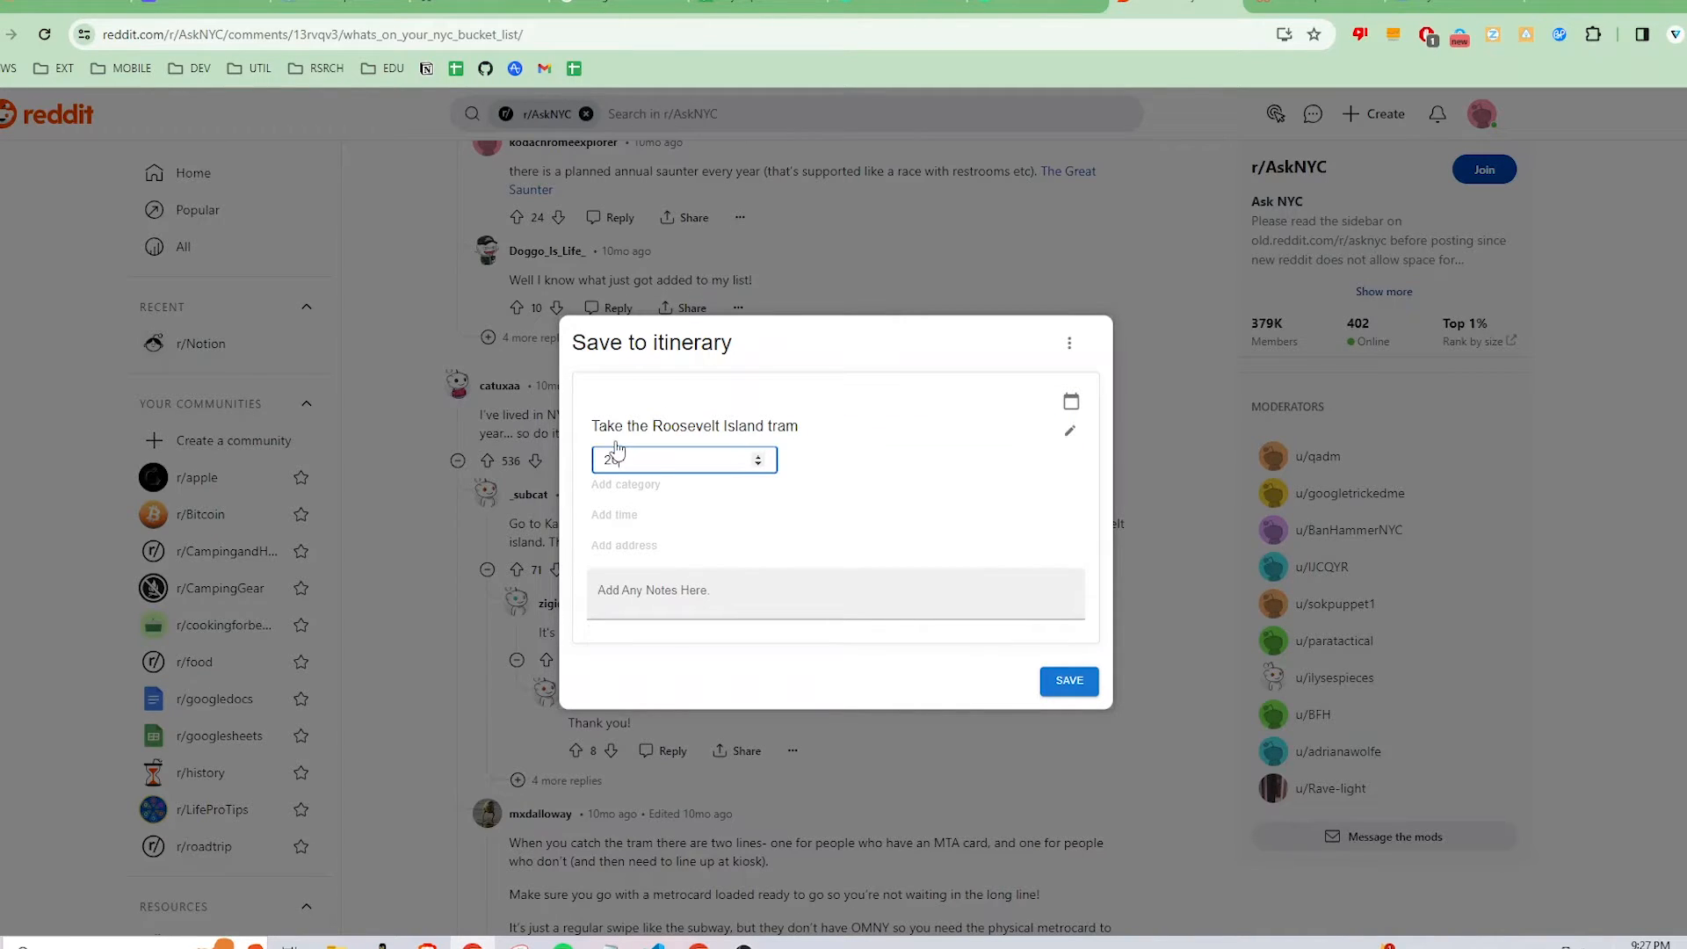
{"action": "key", "text": "Return"}
{"action": "left_click", "coordinate": [626, 492]}
{"action": "left_click", "coordinate": [668, 489]}
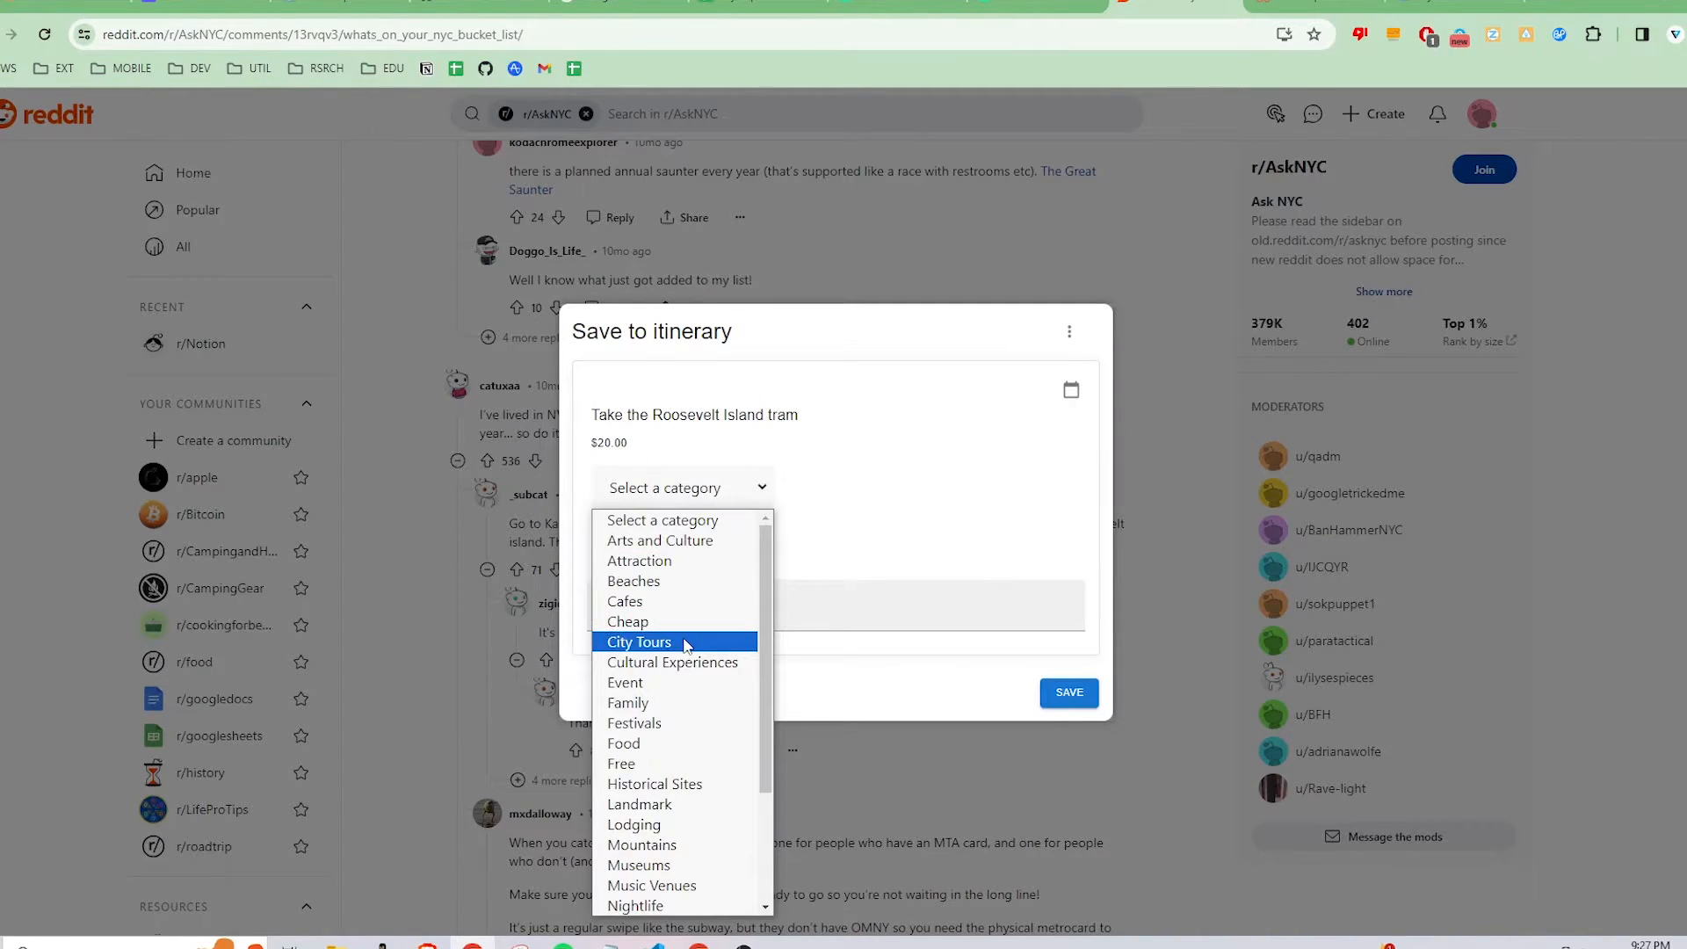
{"action": "left_click", "coordinate": [714, 785]}
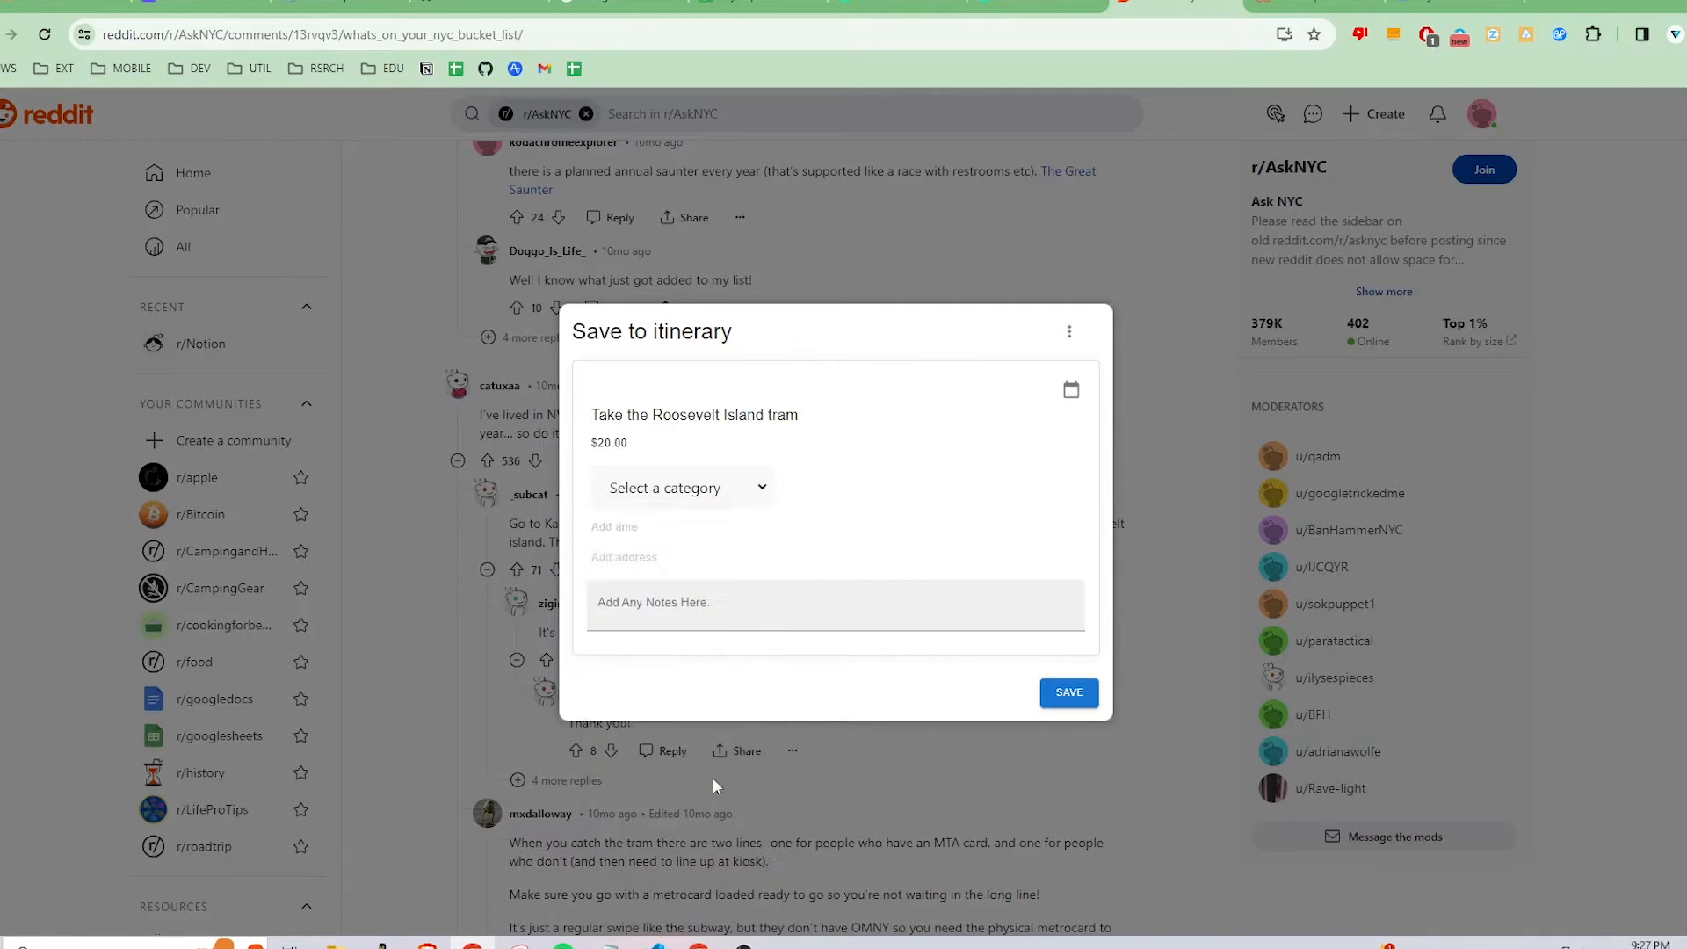
- Set the tram activity's time to 1:00 PM, add the note "Ride the tram!" and save it to the itinerary
{"action": "left_click", "coordinate": [626, 526]}
{"action": "left_click", "coordinate": [618, 691]}
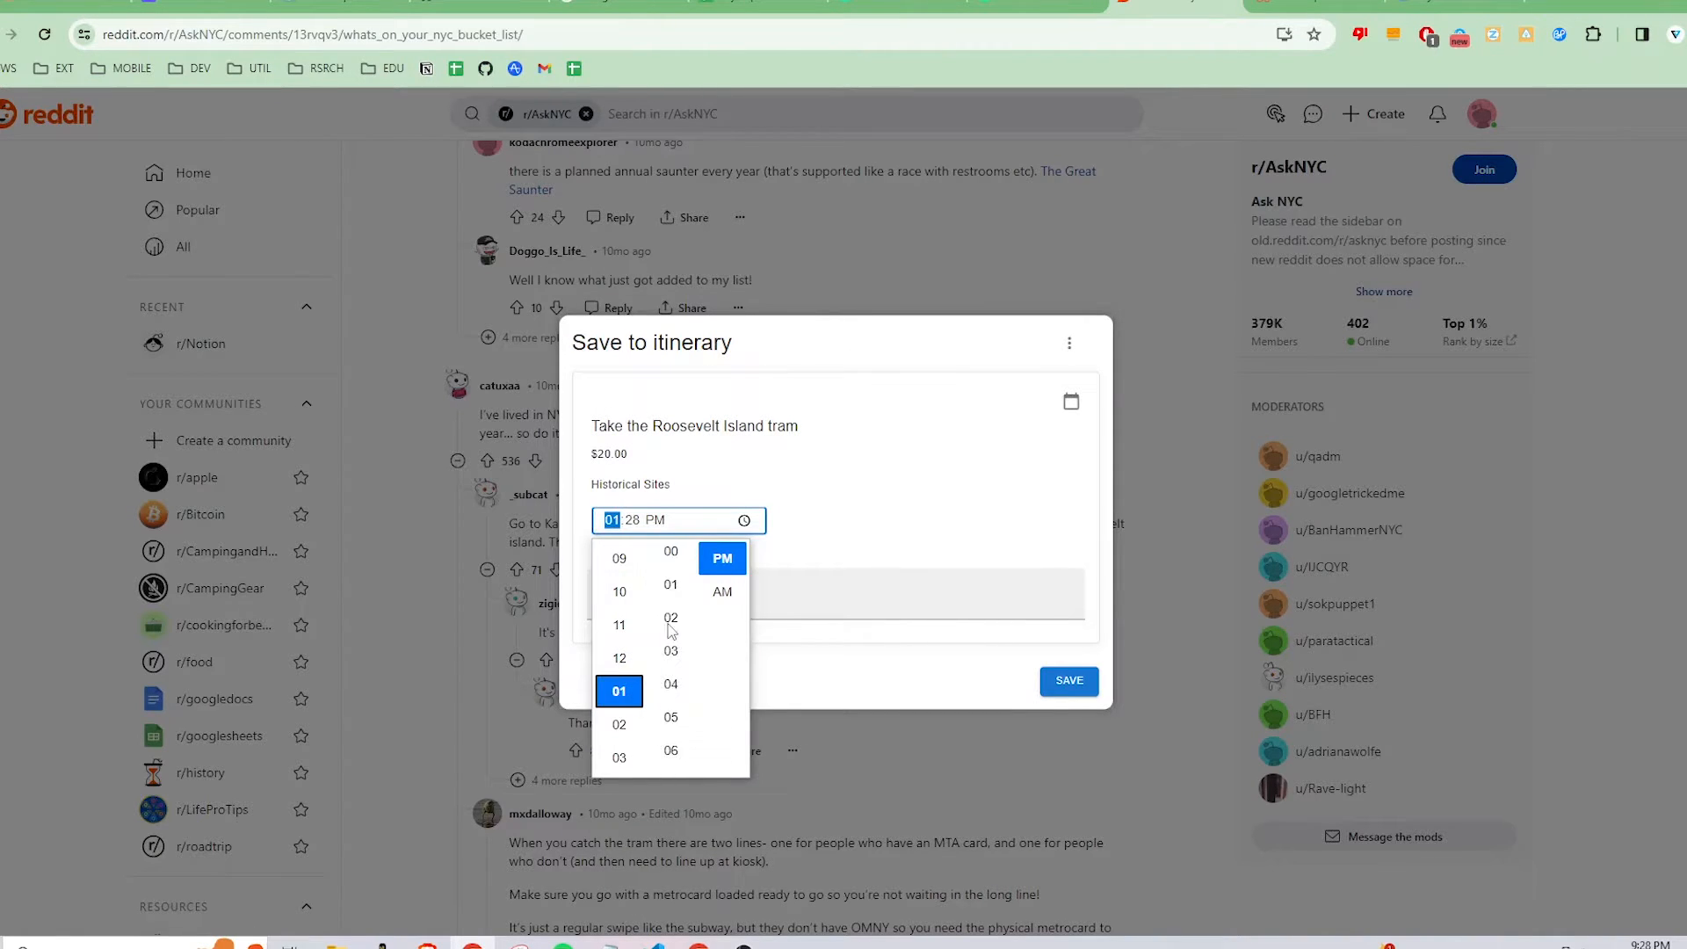
{"action": "left_click", "coordinate": [670, 551]}
{"action": "left_click", "coordinate": [726, 546]}
{"action": "left_click", "coordinate": [735, 597]}
{"action": "type", "text": "Rid"}
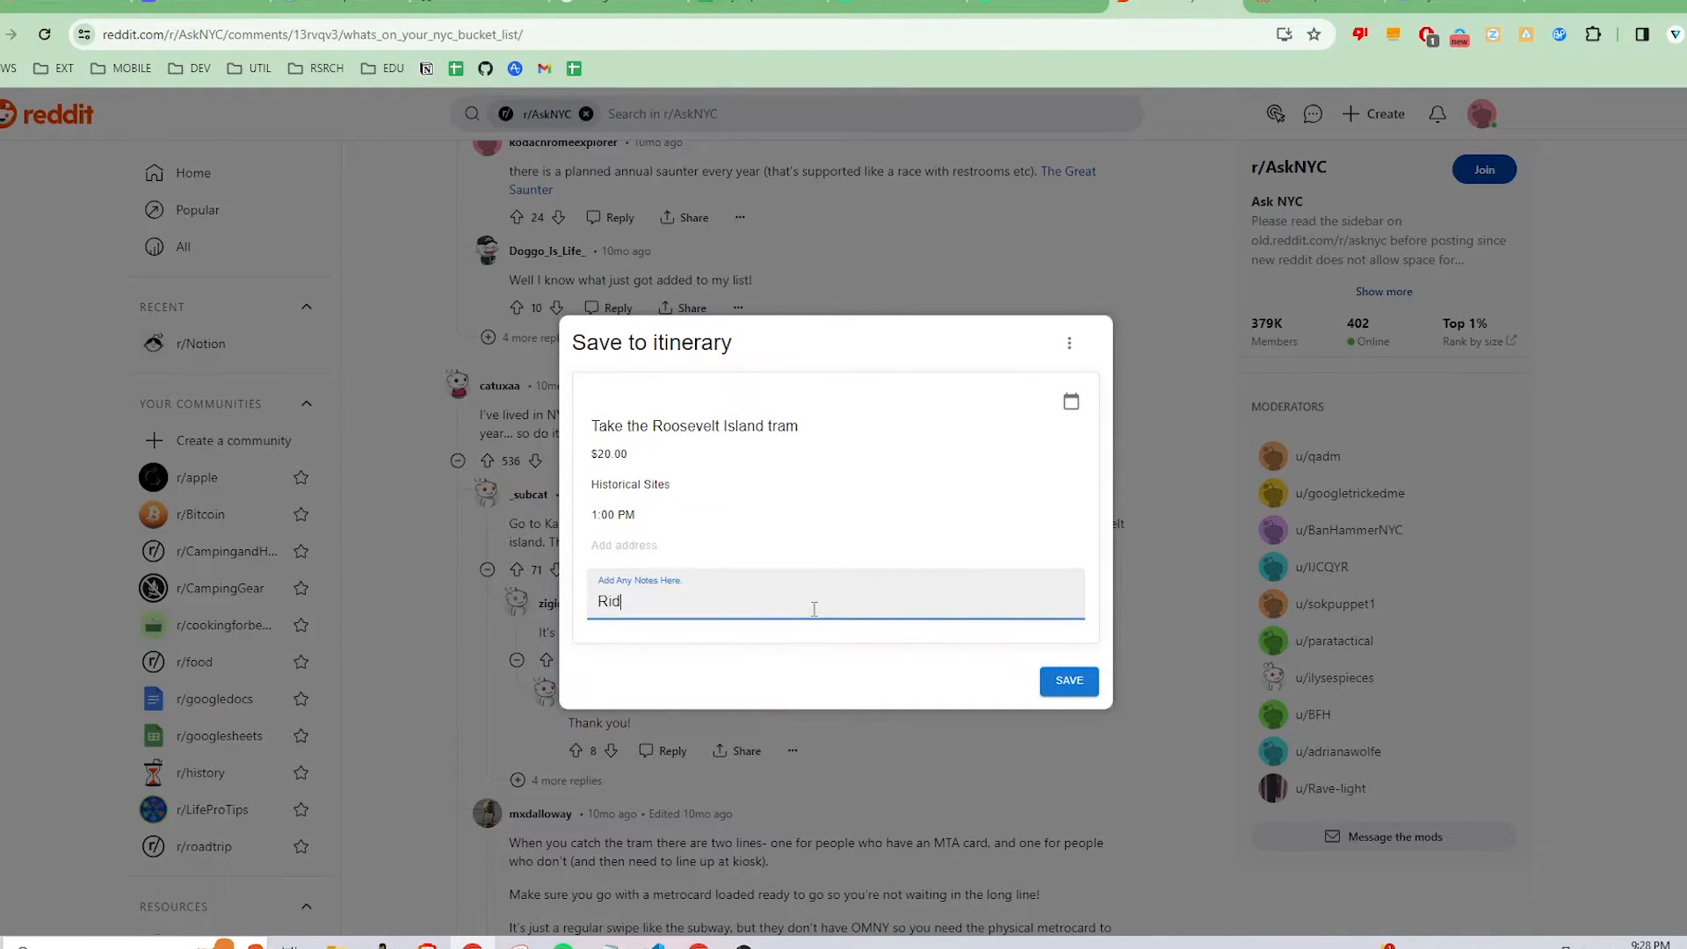
{"action": "type", "text": "e the tram!"}
{"action": "left_click", "coordinate": [1063, 685]}
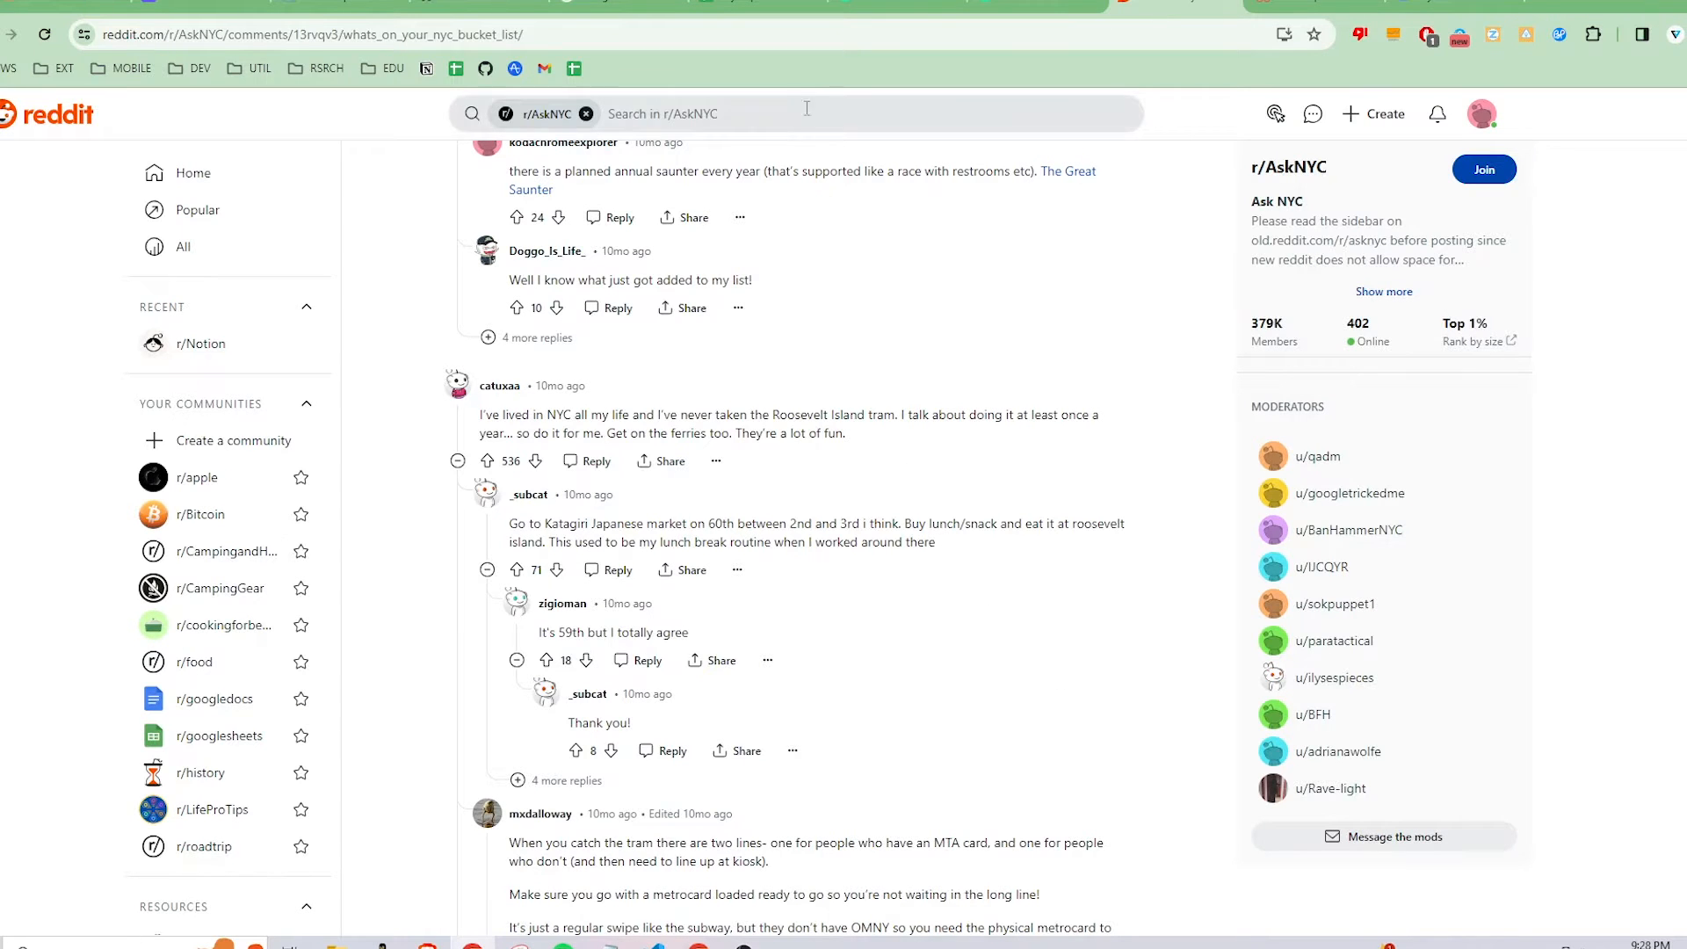
- Return to the New York trip spreadsheet and check the Roosevelt Island tram row
{"action": "left_click", "coordinate": [761, 9]}
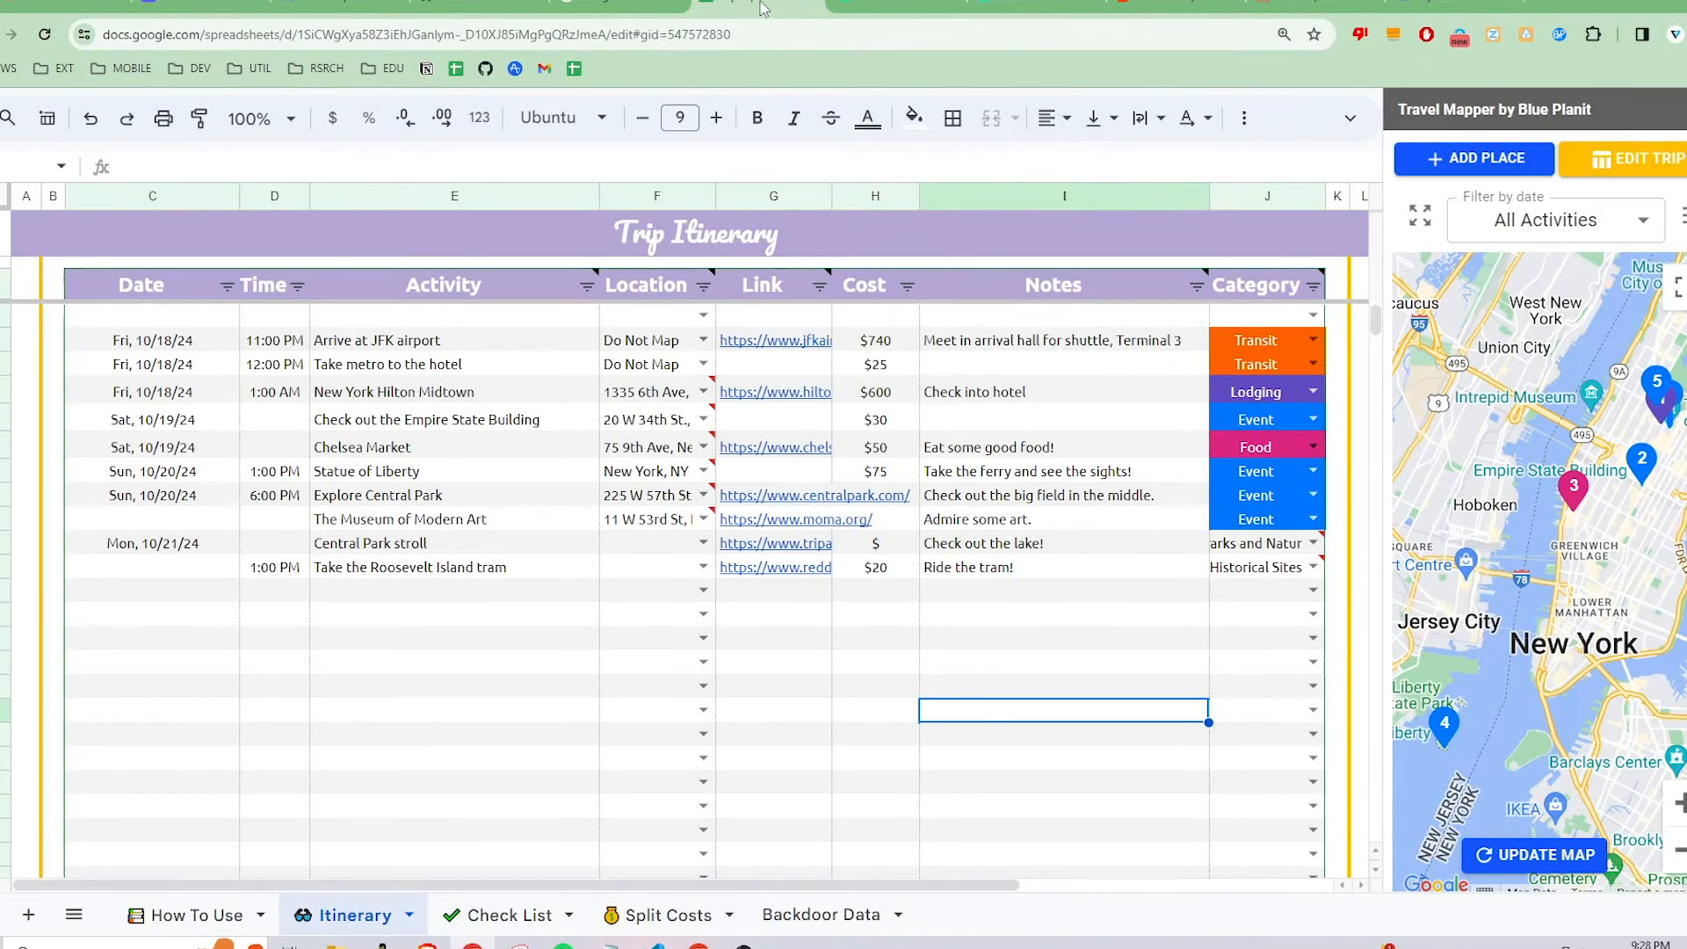
{"action": "left_click", "coordinate": [7, 567]}
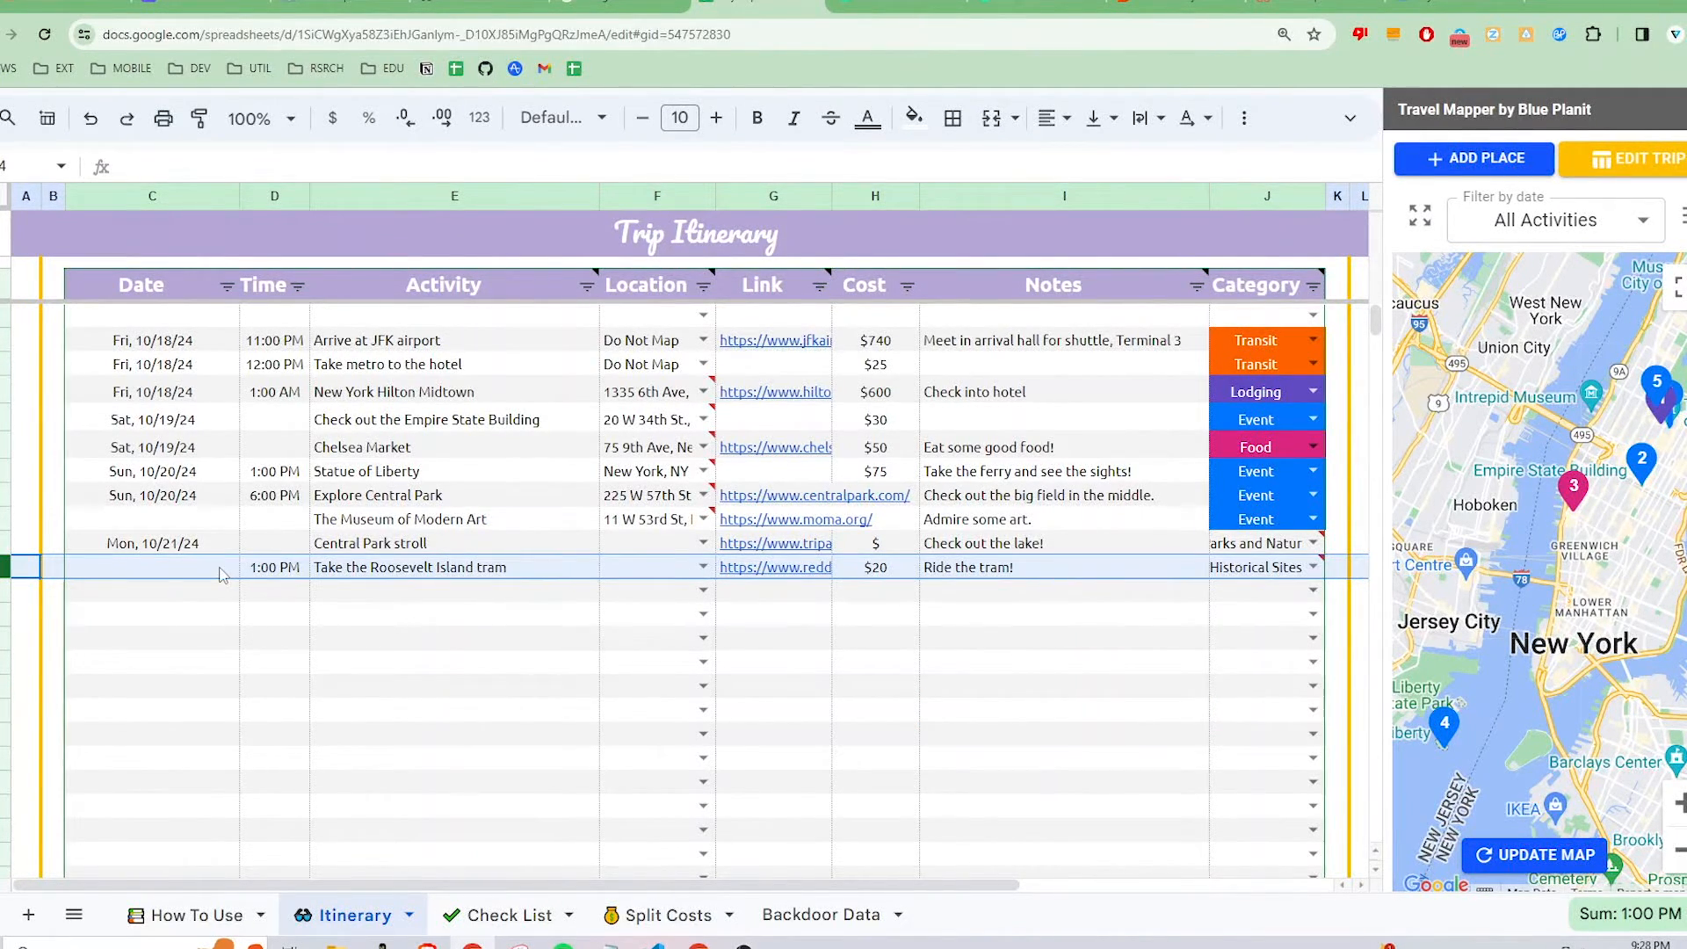
- Open the "NYC gem" listing on Airbnb and send its heading "Entire home in Brooklyn, New York" to the itinerary form
{"action": "left_click", "coordinate": [1288, 9]}
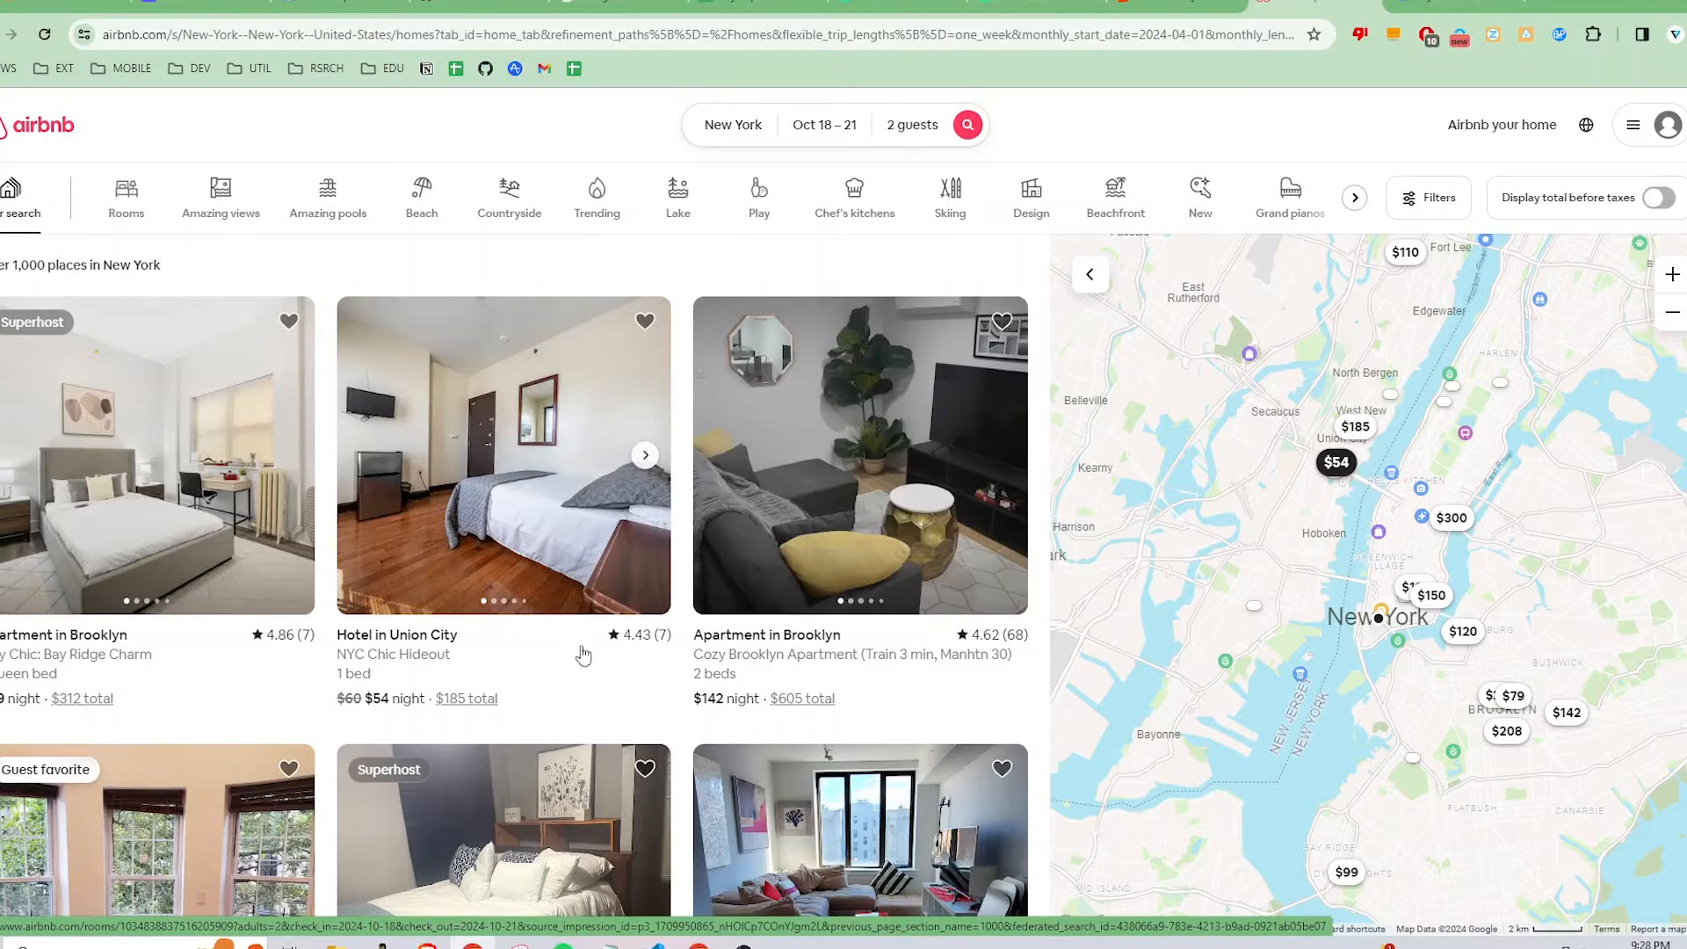
{"action": "scroll", "coordinate": [583, 655], "scroll_direction": "down", "scroll_amount": 3}
{"action": "scroll", "coordinate": [582, 655], "scroll_direction": "down", "scroll_amount": 2}
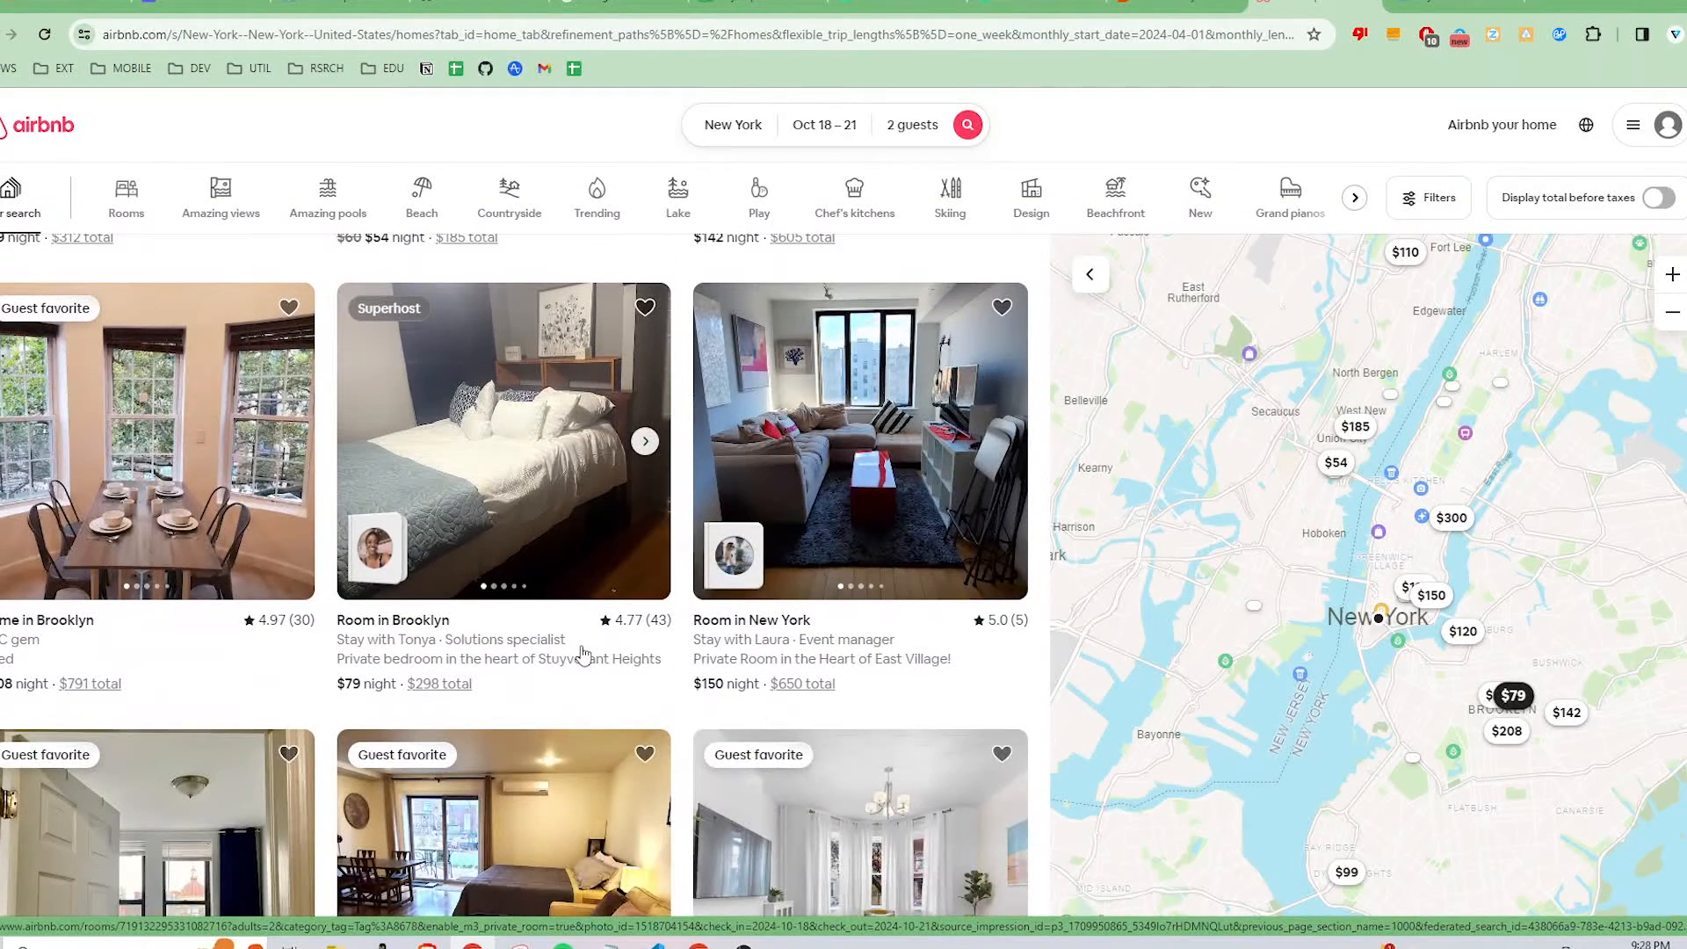
{"action": "left_click", "coordinate": [64, 628]}
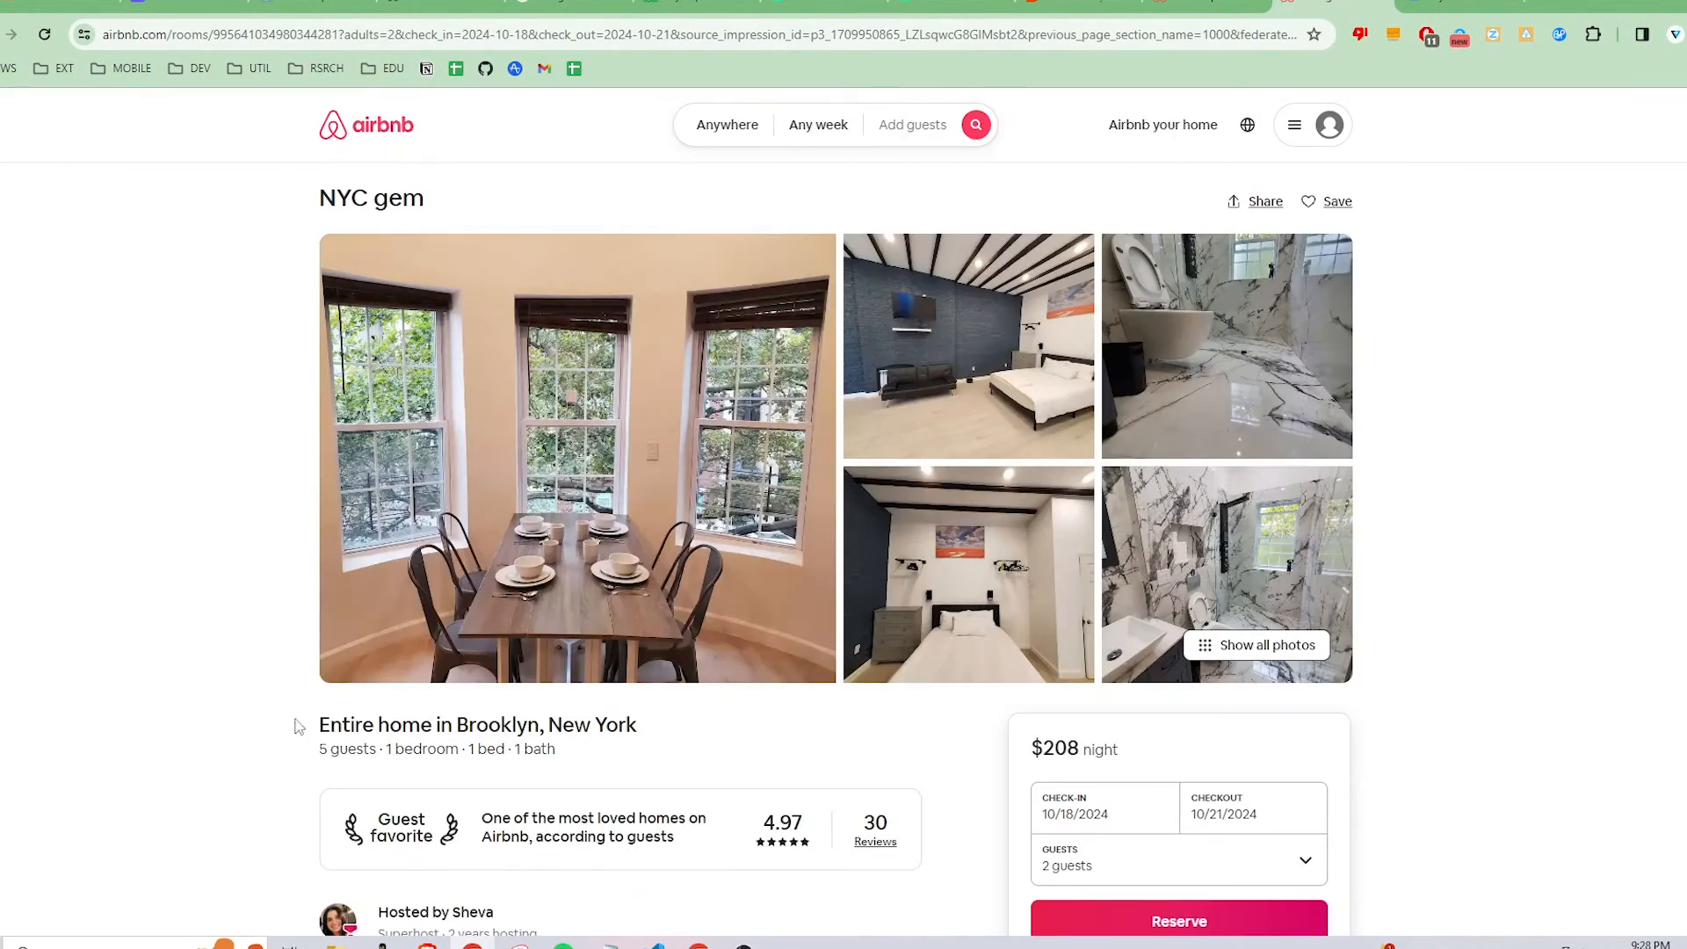
{"action": "scroll", "coordinate": [332, 650], "scroll_direction": "down", "scroll_amount": 1}
{"action": "left_click_drag", "start_coordinate": [321, 635], "coordinate": [664, 639]}
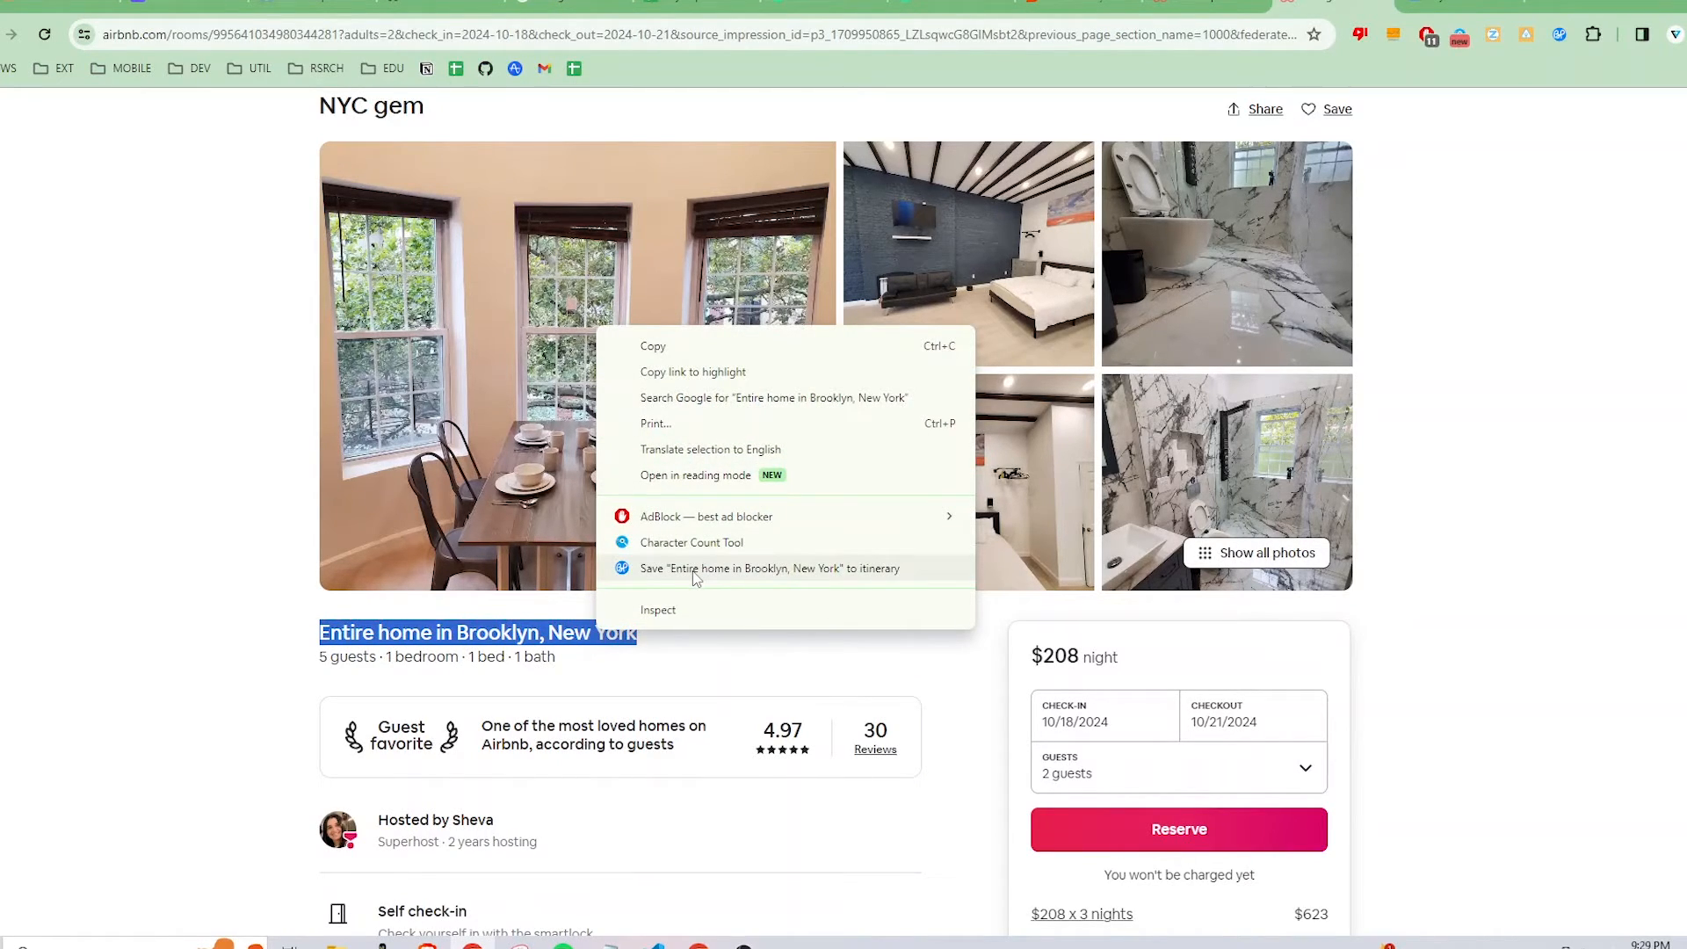
{"action": "left_click", "coordinate": [695, 569]}
- Set the Brooklyn home's cost to the listing's pre-tax total of $791.00 and its category to Lodging
{"action": "left_click", "coordinate": [627, 458]}
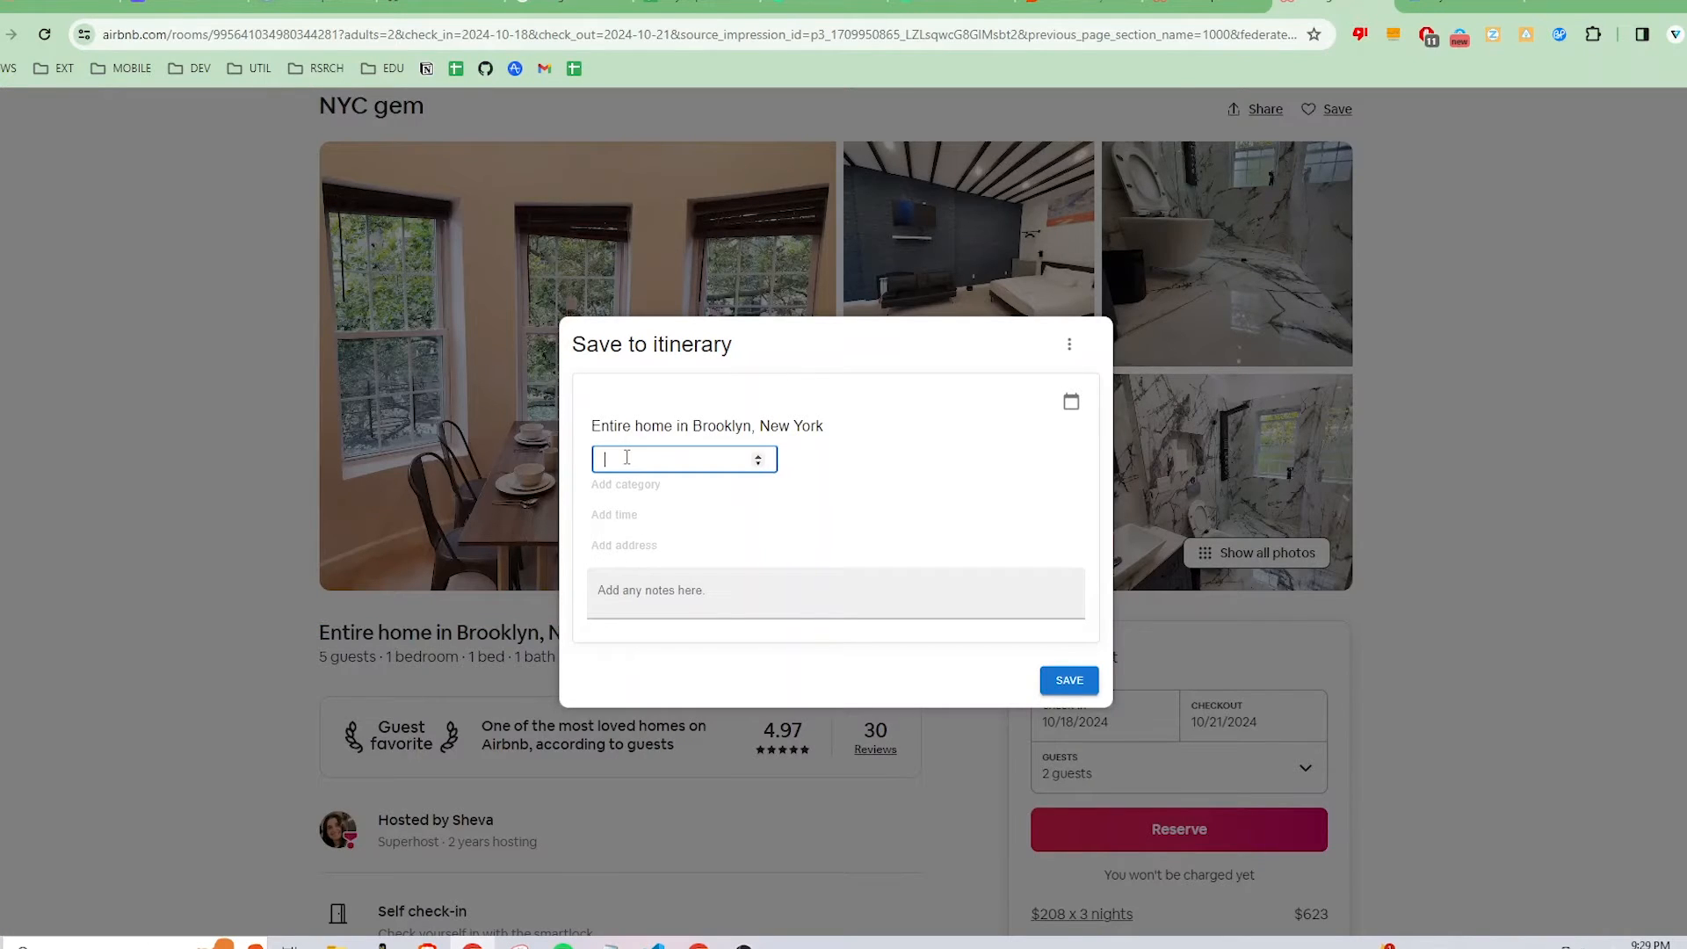
{"action": "scroll", "coordinate": [814, 756], "scroll_direction": "down", "scroll_amount": 4}
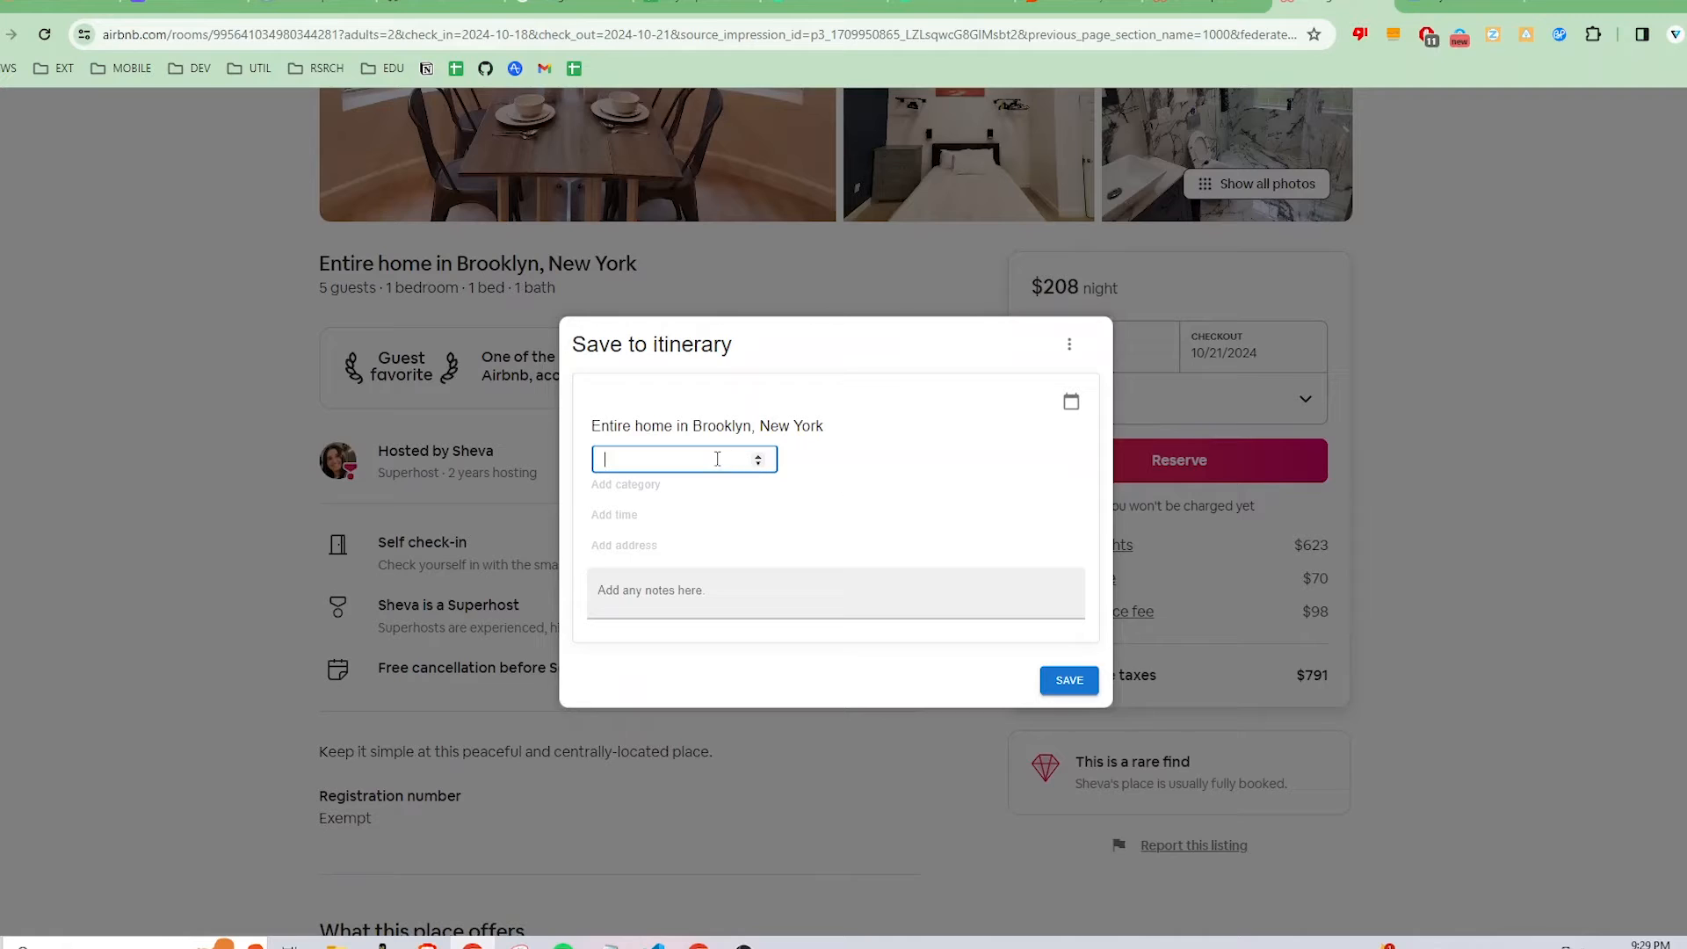
{"action": "type", "text": "791"}
{"action": "left_click", "coordinate": [681, 485]}
{"action": "left_click", "coordinate": [651, 483]}
{"action": "left_click", "coordinate": [650, 644]}
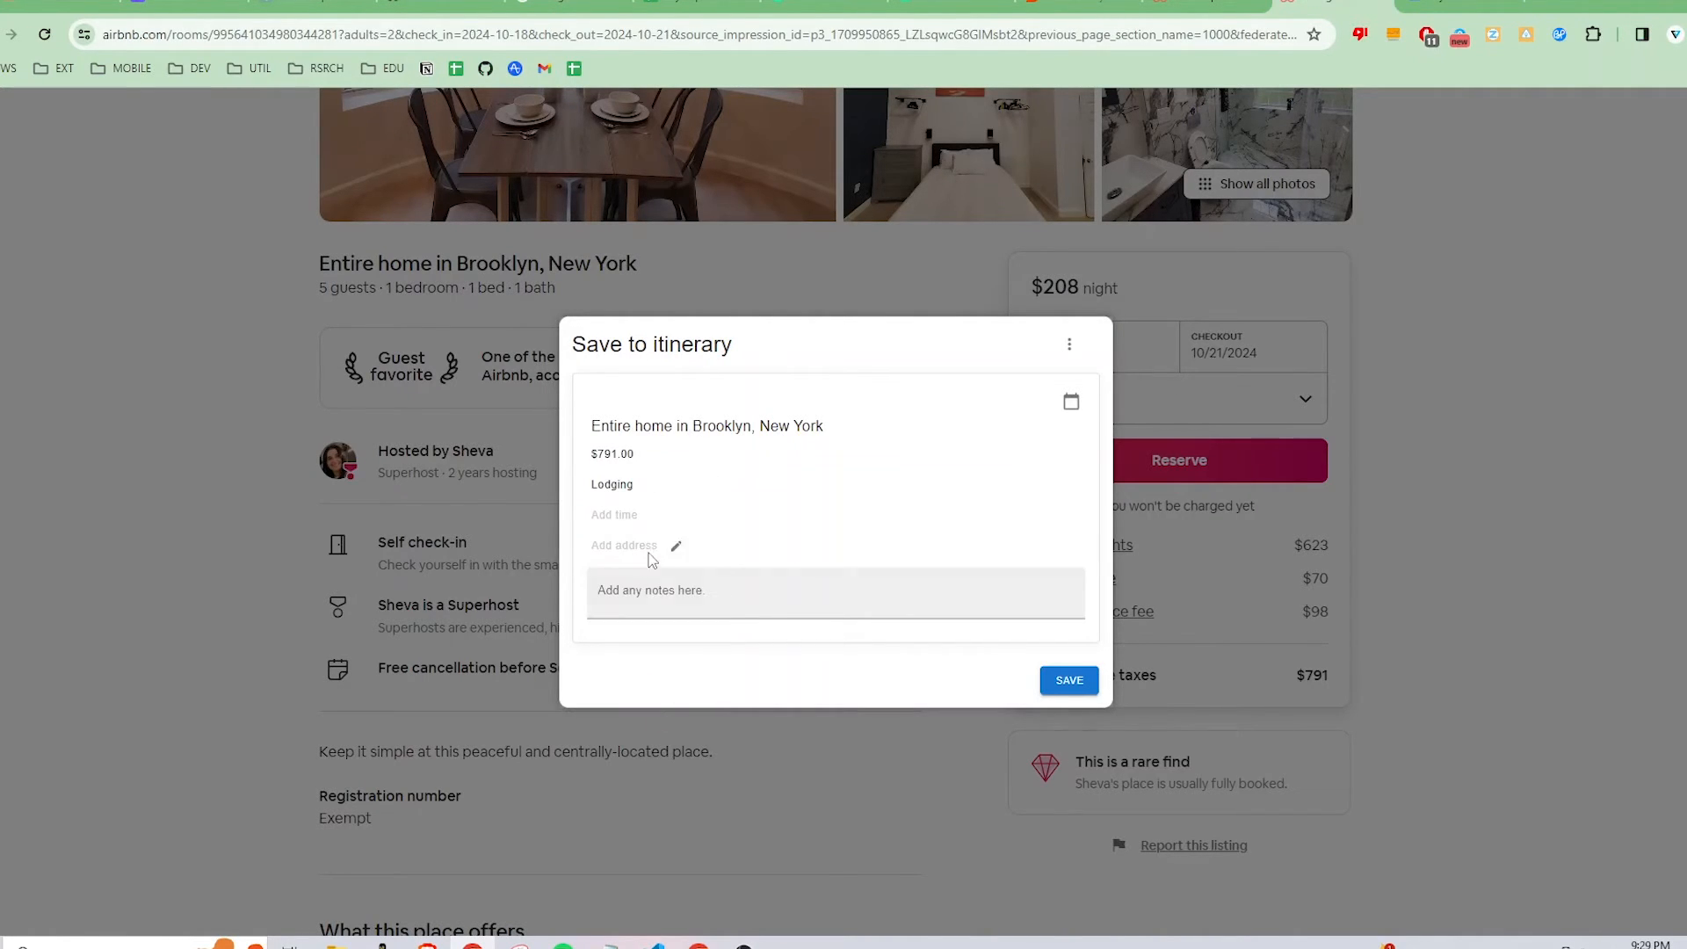
- Add the note "Check in is at 3 PM", set the Brooklyn home's date to 10/18/2024 and save it to the itinerary
{"action": "left_click", "coordinate": [660, 597]}
{"action": "type", "text": "Check in is at 3 PM"}
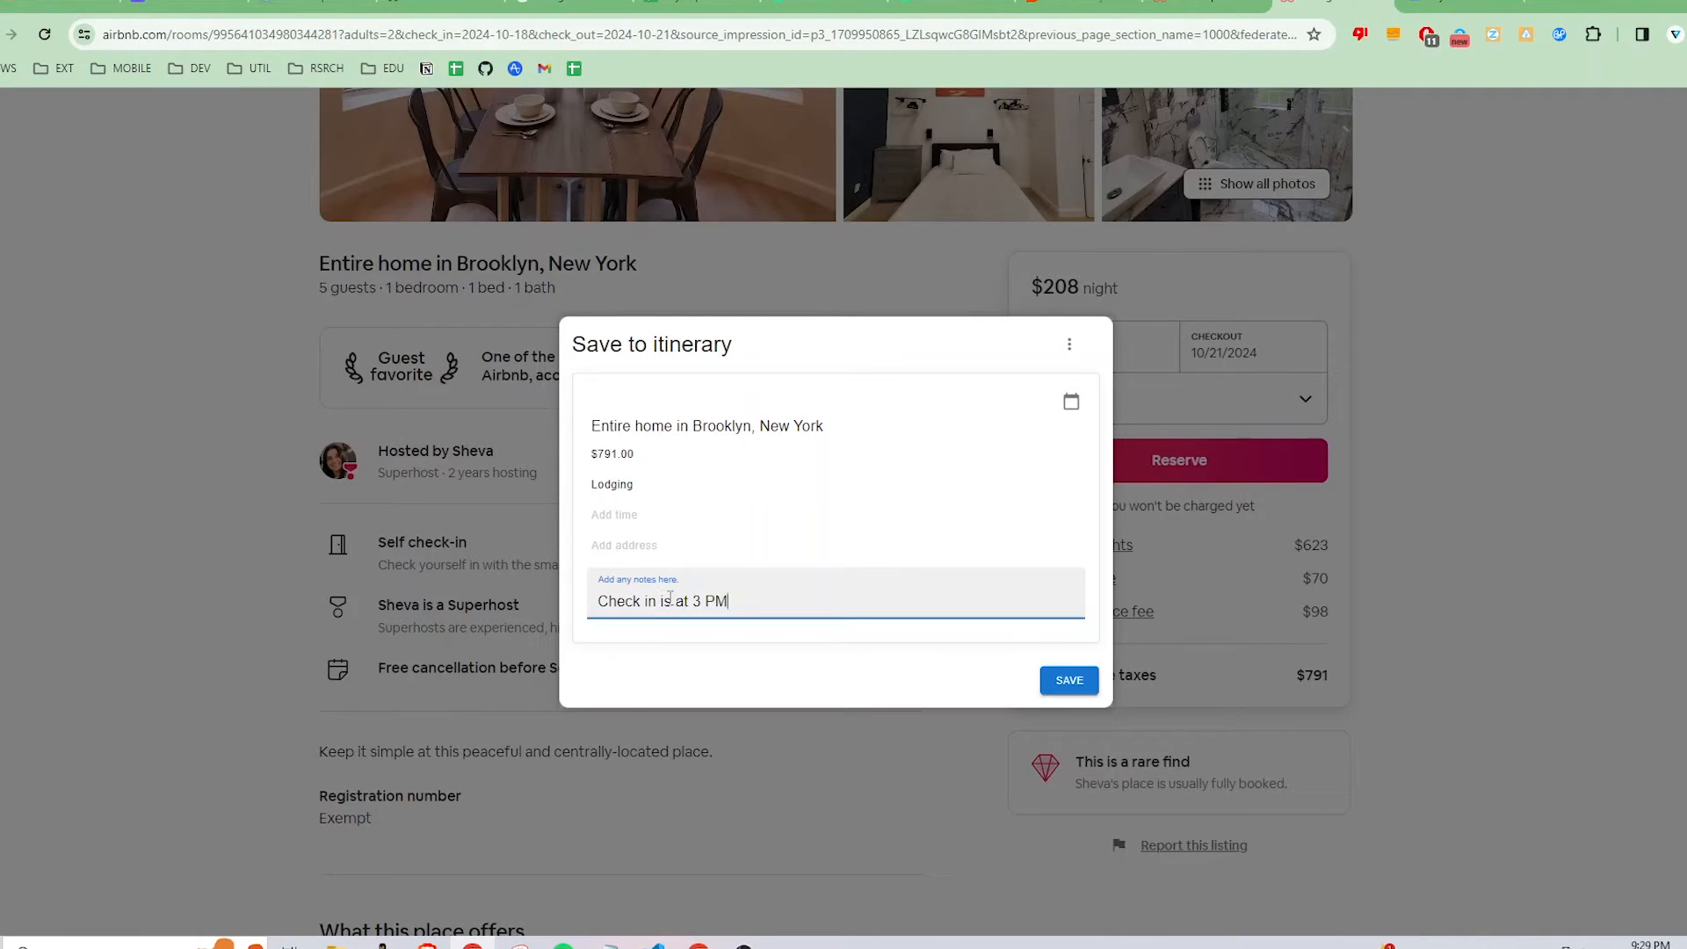
{"action": "left_click", "coordinate": [1068, 403]}
{"action": "left_click", "coordinate": [1167, 442]}
{"action": "left_click", "coordinate": [1167, 442]}
{"action": "left_click", "coordinate": [1167, 442]}
{"action": "left_click", "coordinate": [1167, 442]}
{"action": "double_click", "coordinate": [1167, 442]}
{"action": "left_click", "coordinate": [1167, 442]}
{"action": "left_click", "coordinate": [1130, 561]}
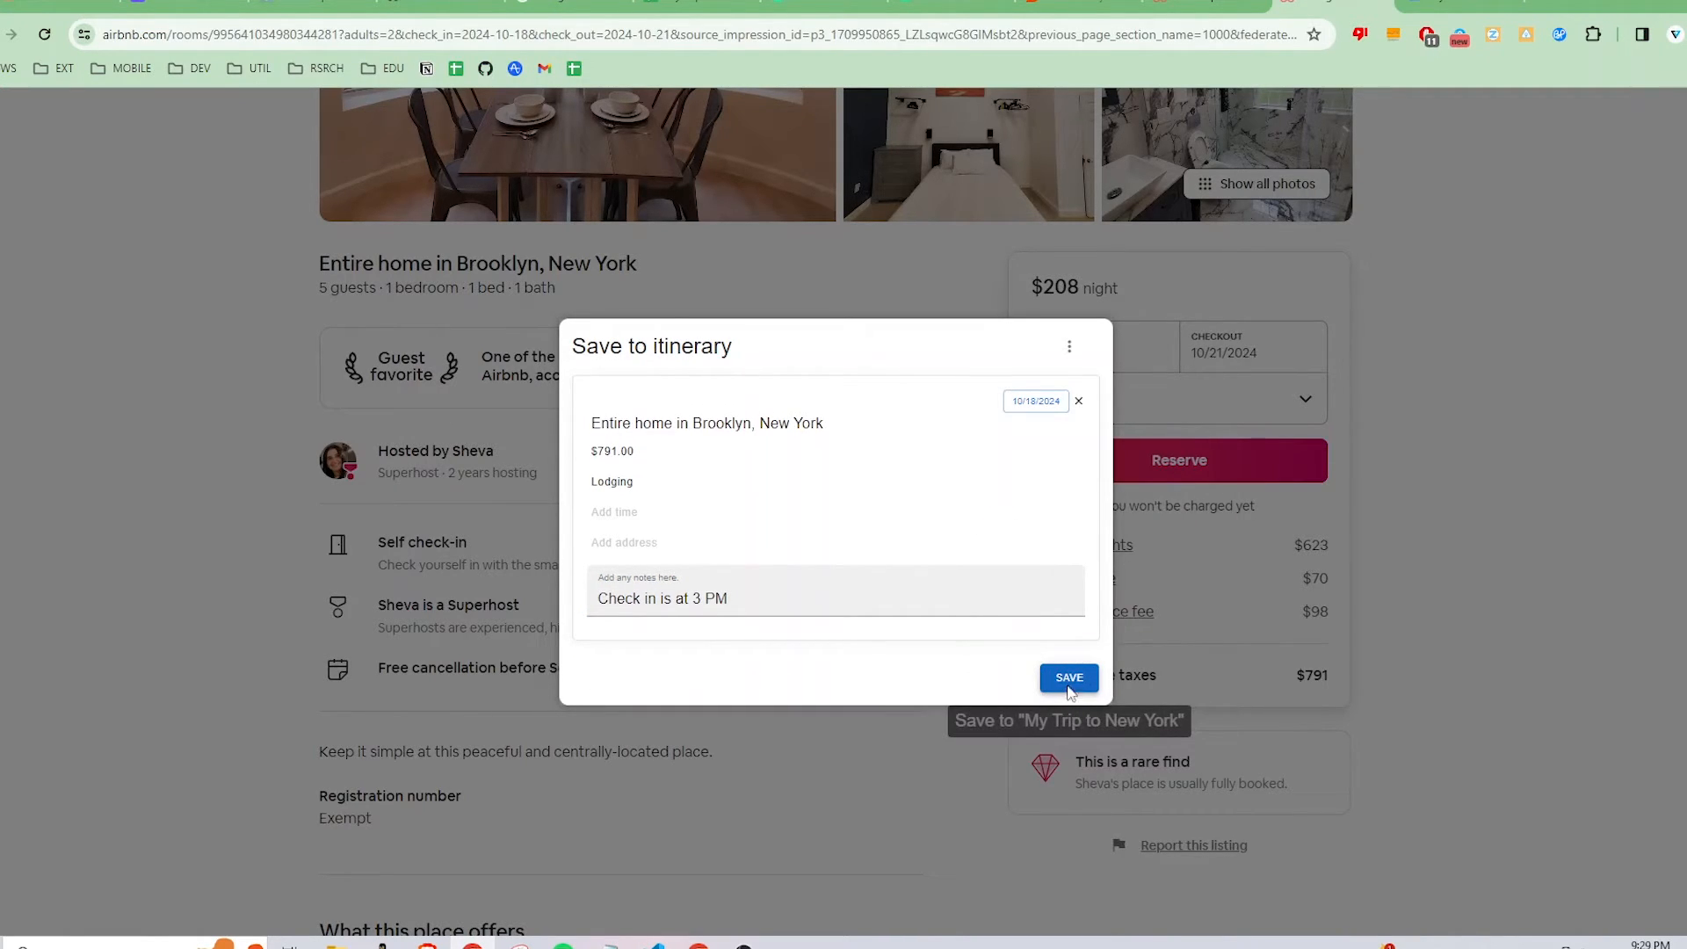
{"action": "left_click", "coordinate": [1069, 679]}
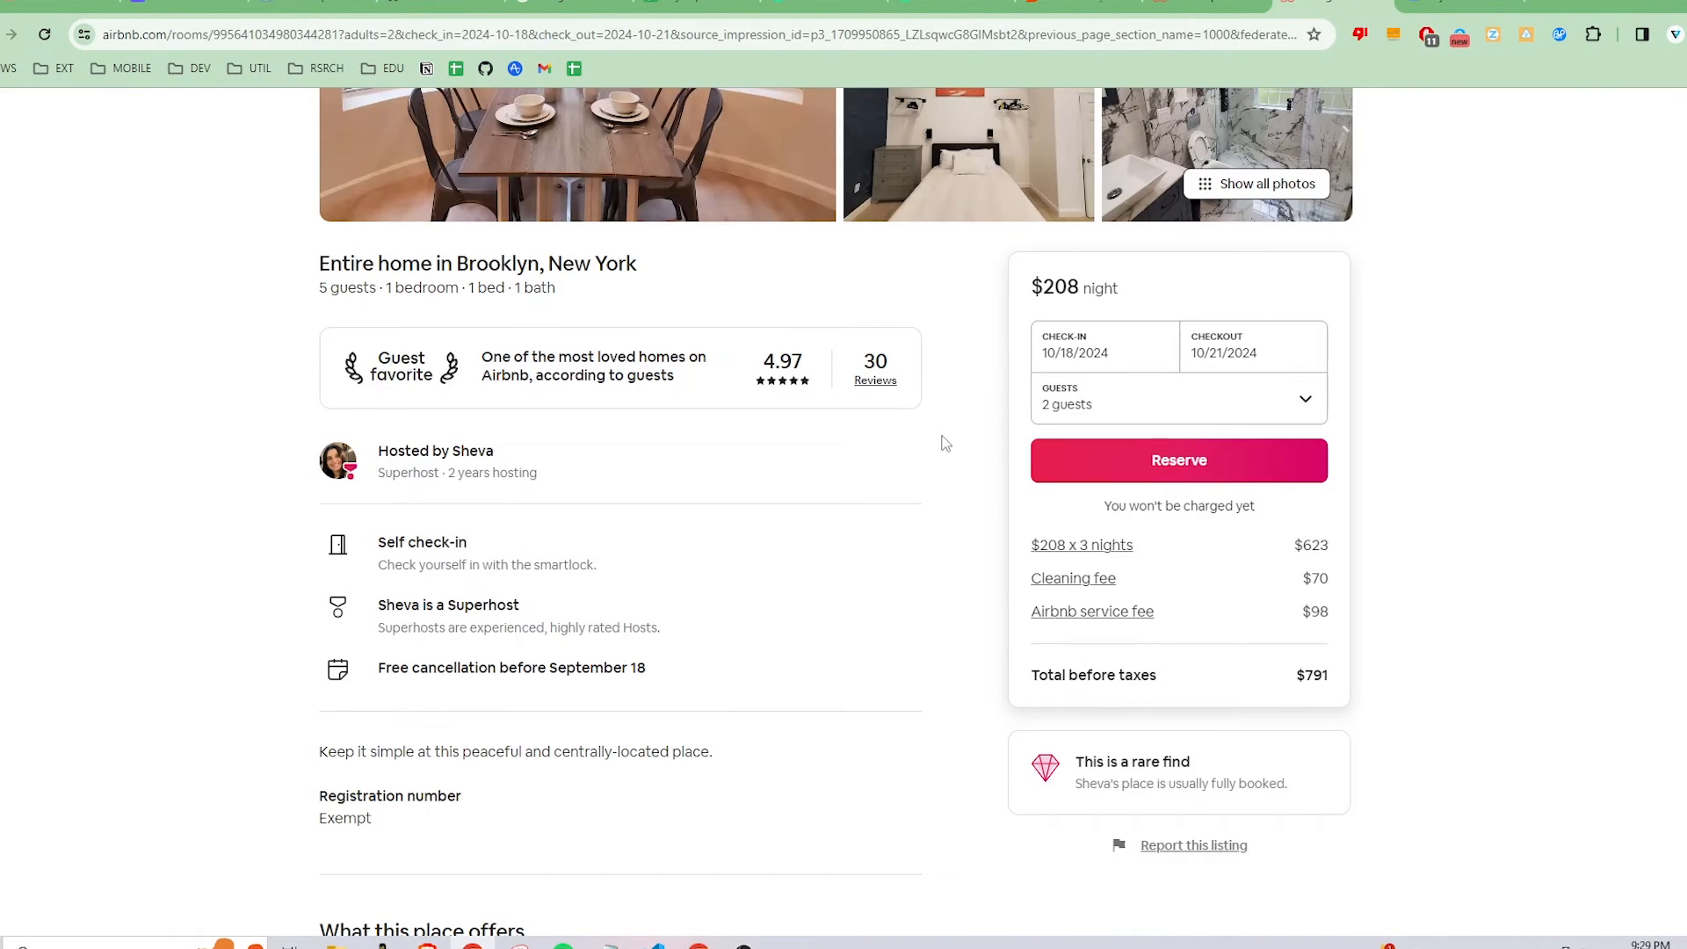
- Return to the New York trip spreadsheet, check the Brooklyn home row and update the Travel Mapper map
{"action": "left_click", "coordinate": [697, 7]}
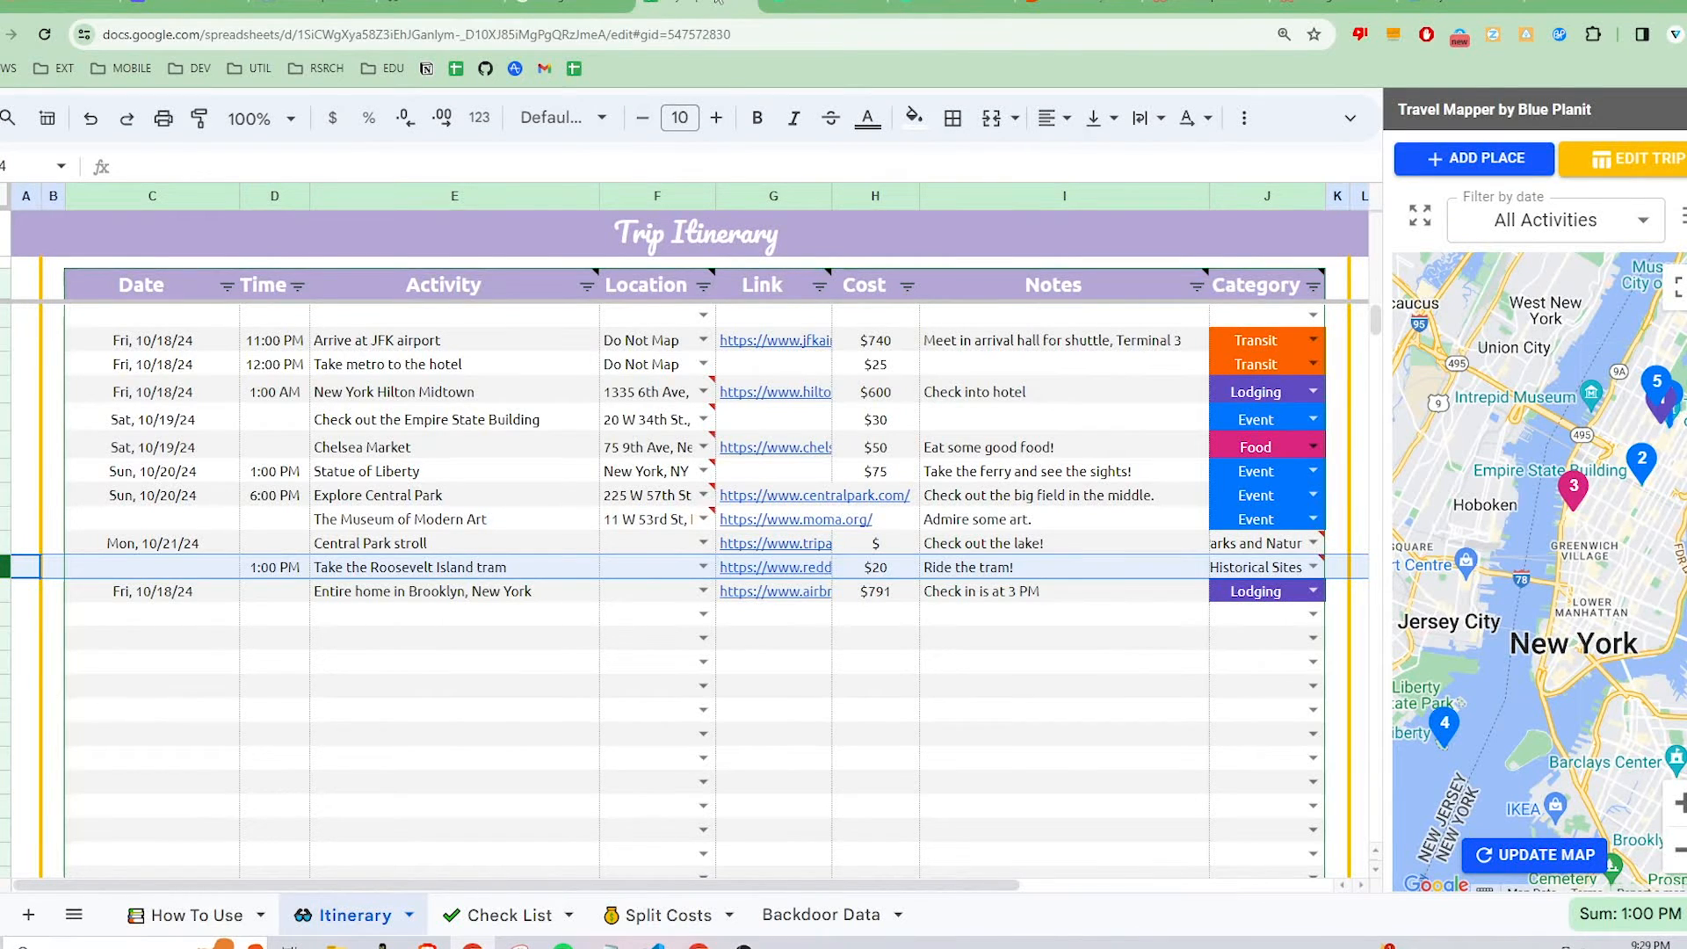
{"action": "left_click", "coordinate": [7, 591]}
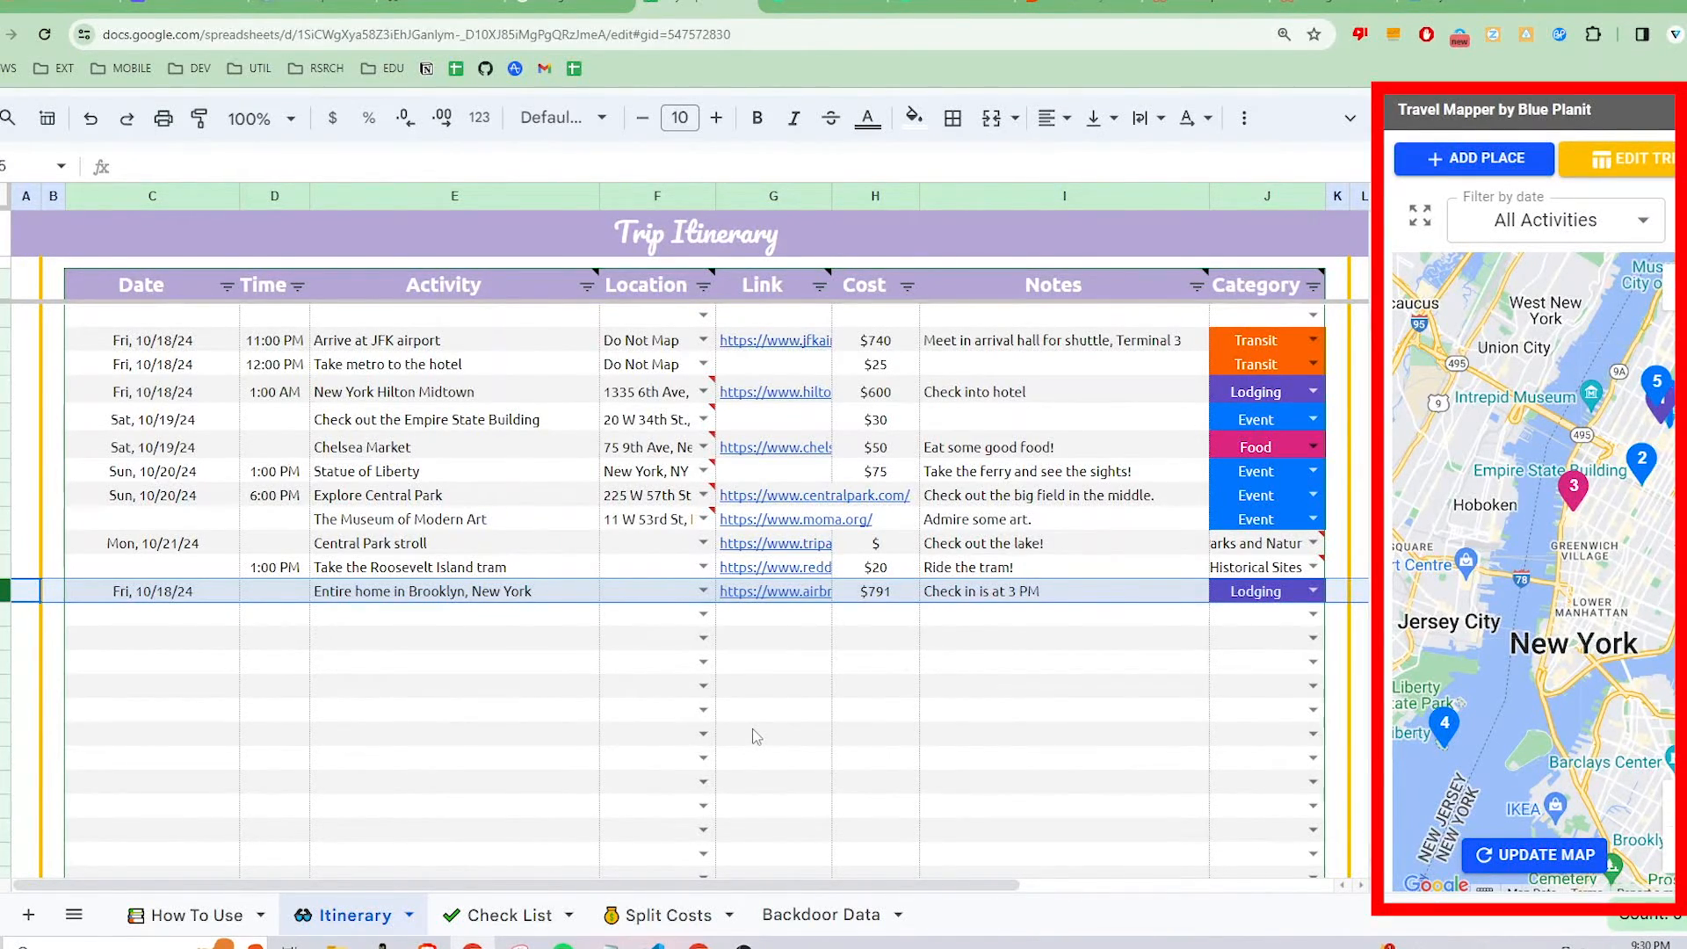
{"action": "left_click", "coordinate": [1533, 866]}
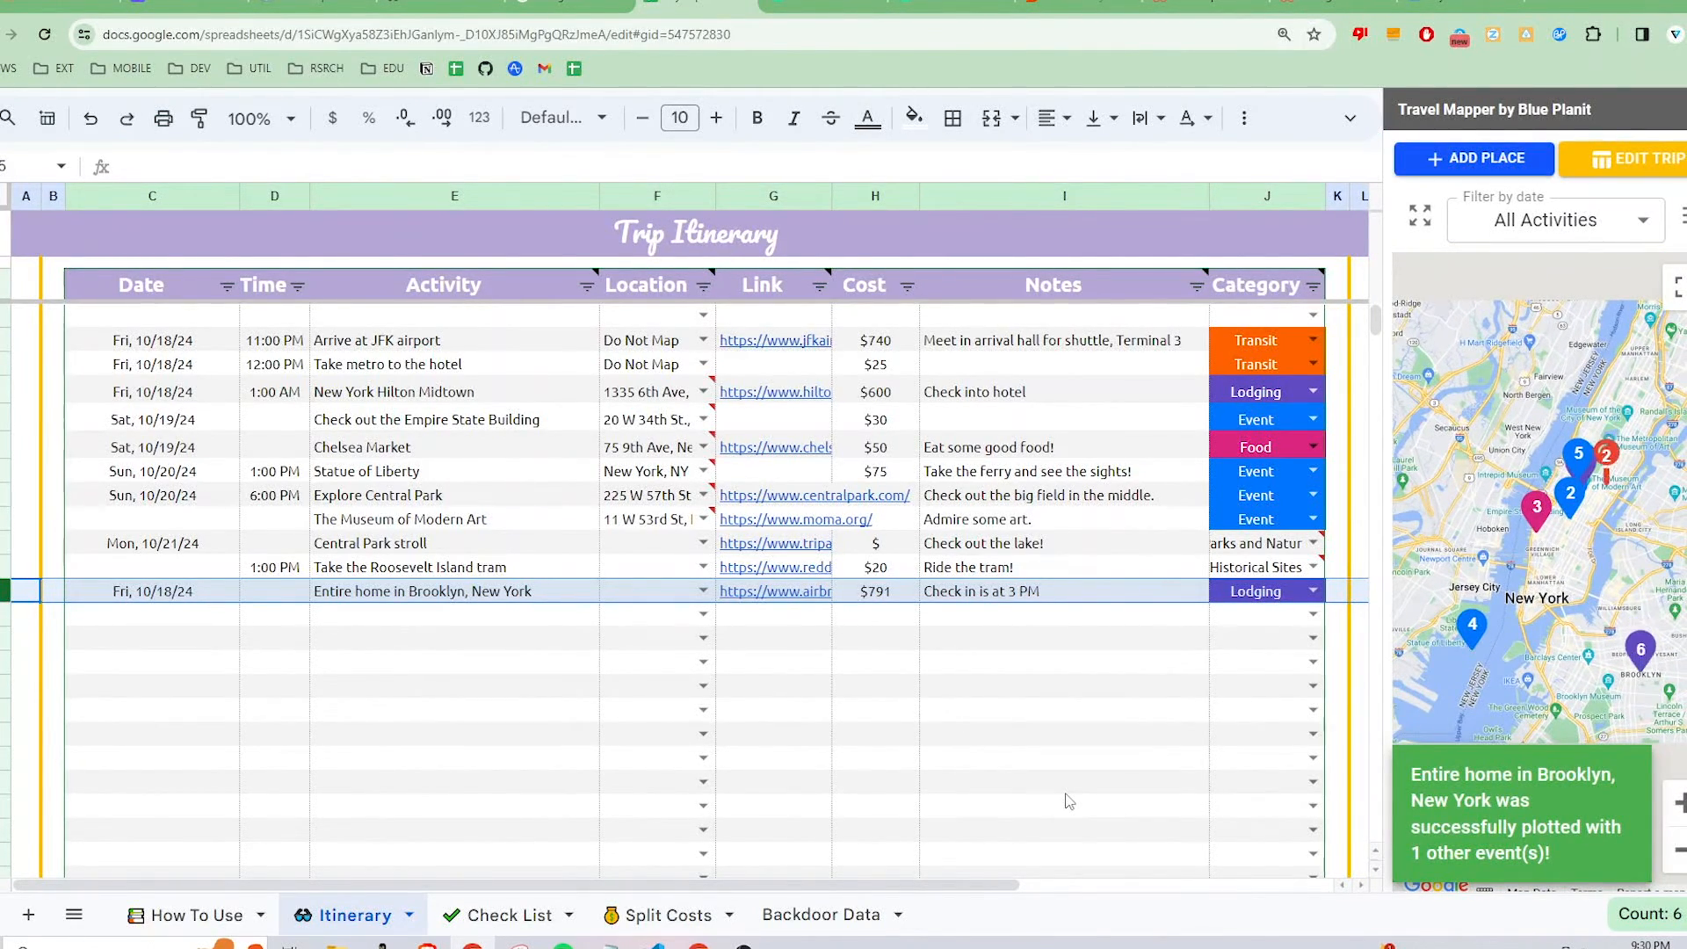